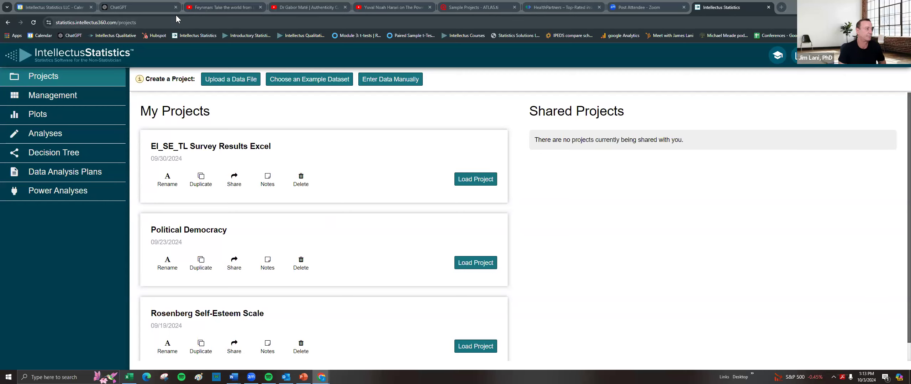
# Step: Create a new project by uploading the Excel data file Rosenberg Self-Esteem Scale.xlsx from the Desktop
pyautogui.click(180, 26)
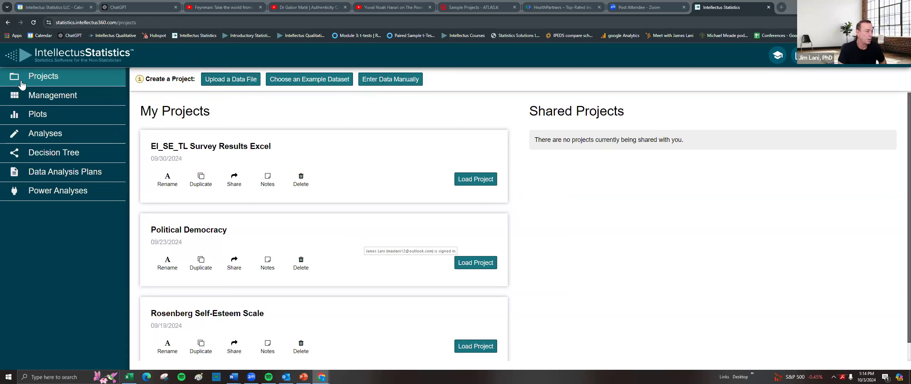
pyautogui.click(228, 79)
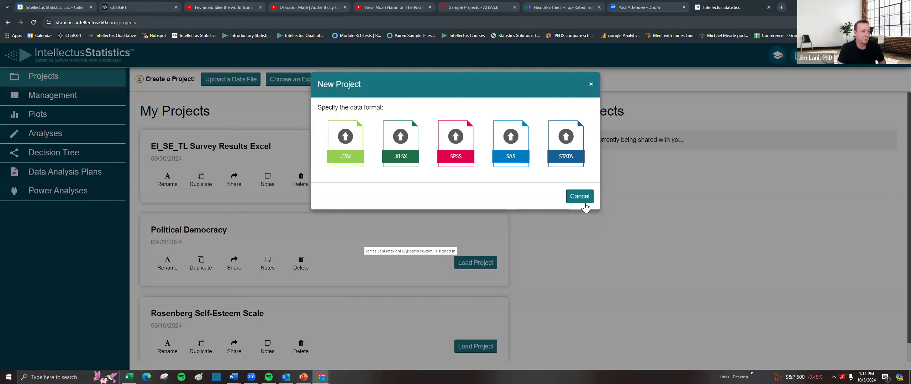
pyautogui.click(410, 161)
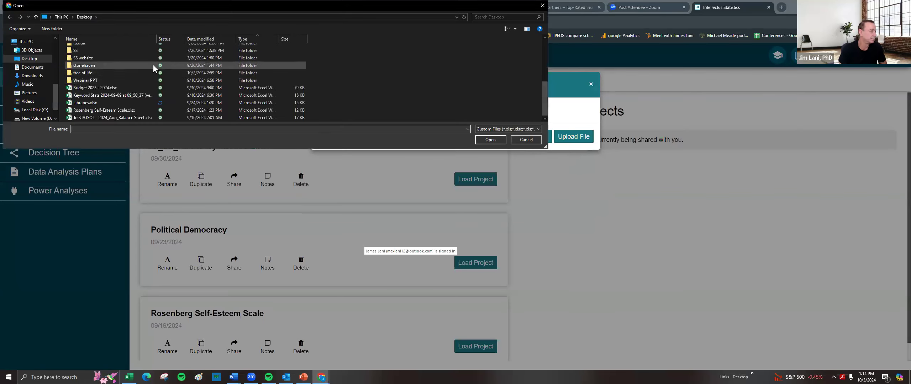
pyautogui.click(104, 110)
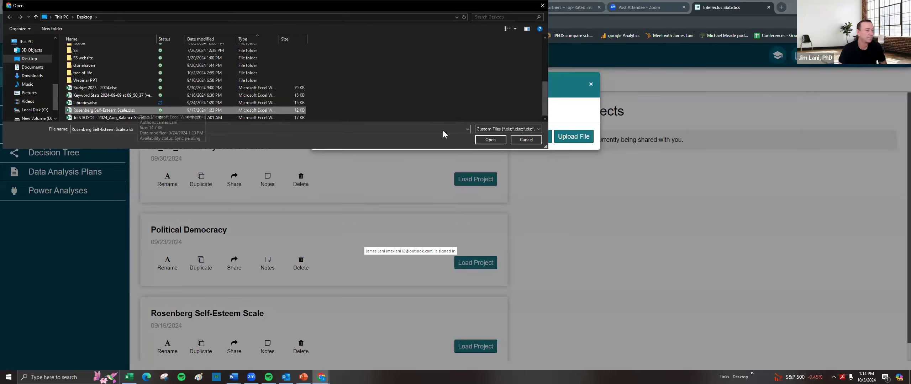
pyautogui.click(491, 139)
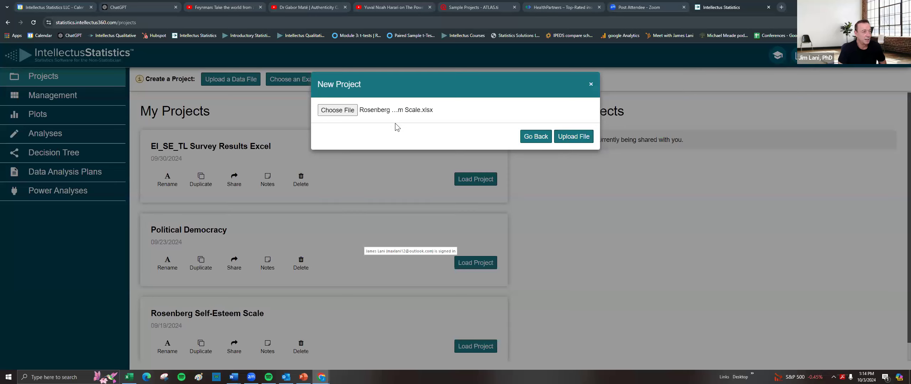
pyautogui.click(581, 137)
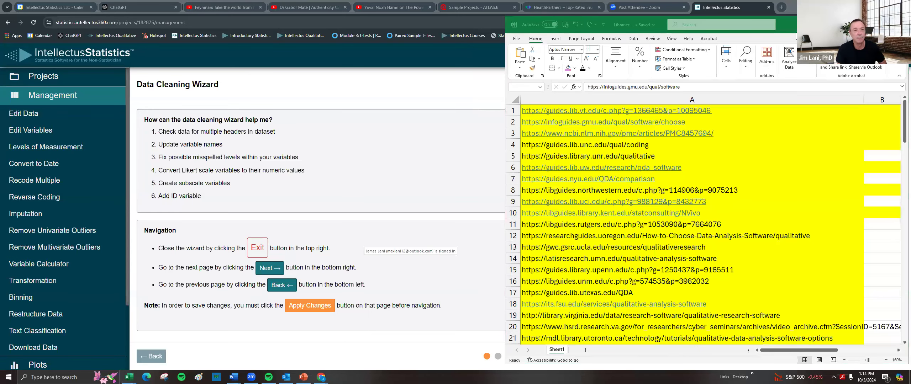
# Step: Put away the workbook of library links, switch to the Rosenberg Self-Esteem Scale workbook in Excel and widen its window
pyautogui.hotkey('alt', 'F4')
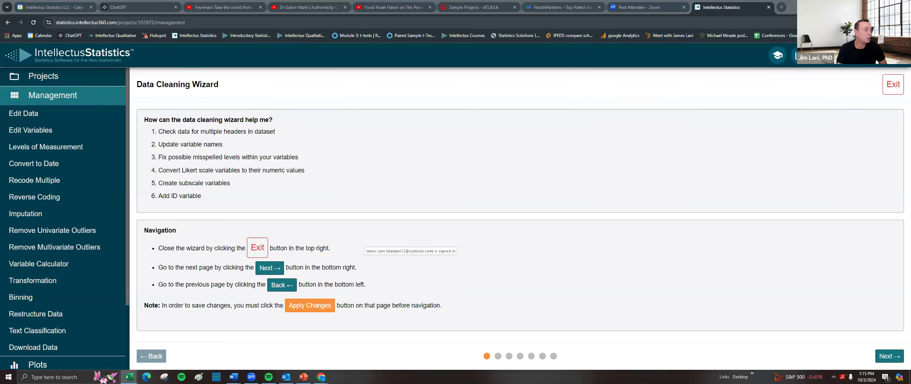
pyautogui.hotkey('alt', 'Tab')
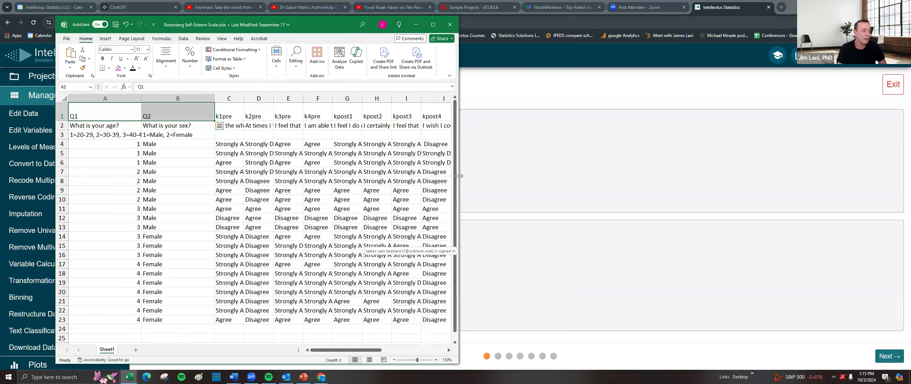
pyautogui.moveTo(459, 176); pyautogui.dragTo(879, 176)
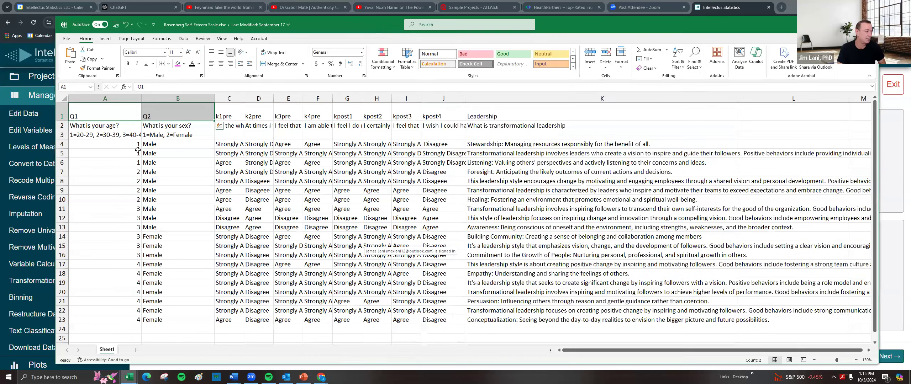
# Step: Examine the header rows above the Q1, Q2 and k1pre data in the workbook, and return to the Data Cleaning Wizard
pyautogui.moveTo(63, 116); pyautogui.dragTo(63, 135)
pyautogui.click(96, 116)
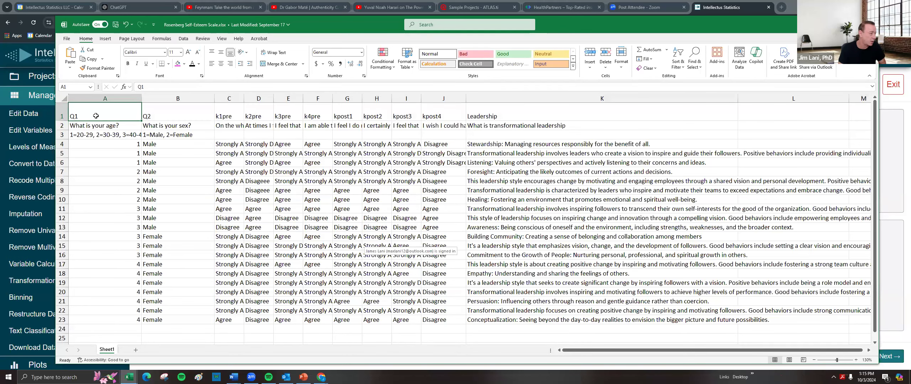
pyautogui.click(109, 125)
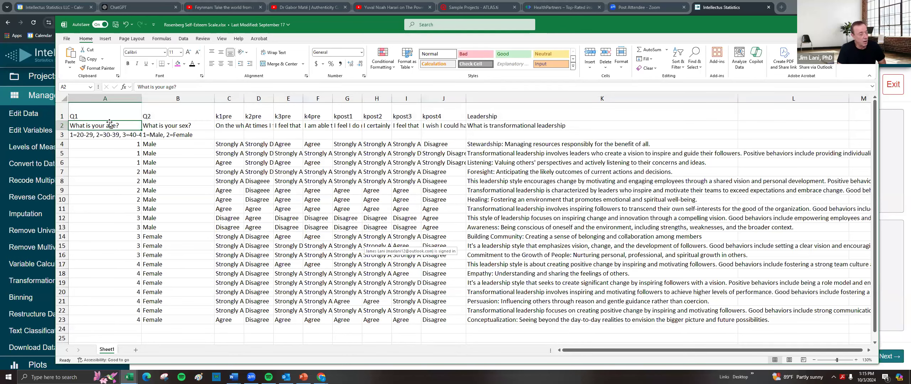
pyautogui.click(91, 137)
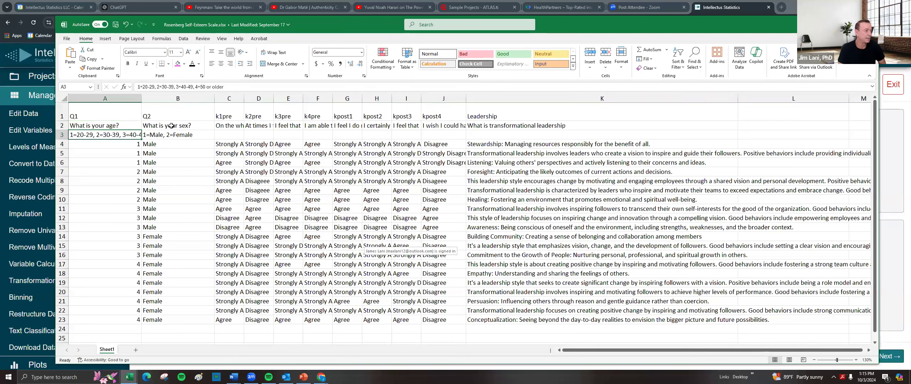
pyautogui.moveTo(167, 116); pyautogui.dragTo(168, 144)
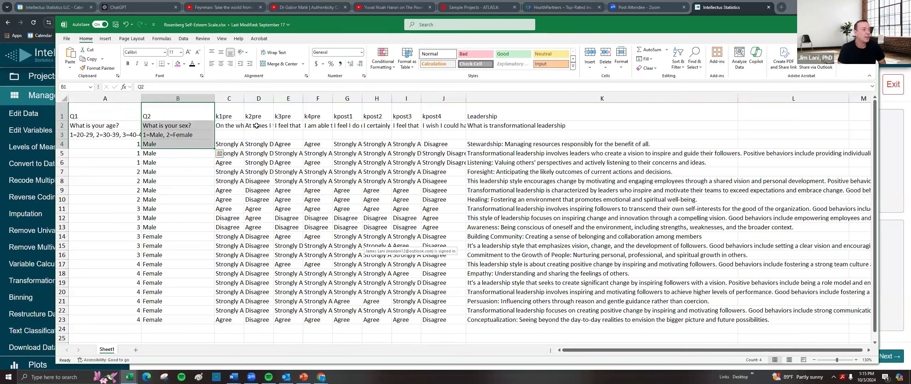
pyautogui.click(225, 114)
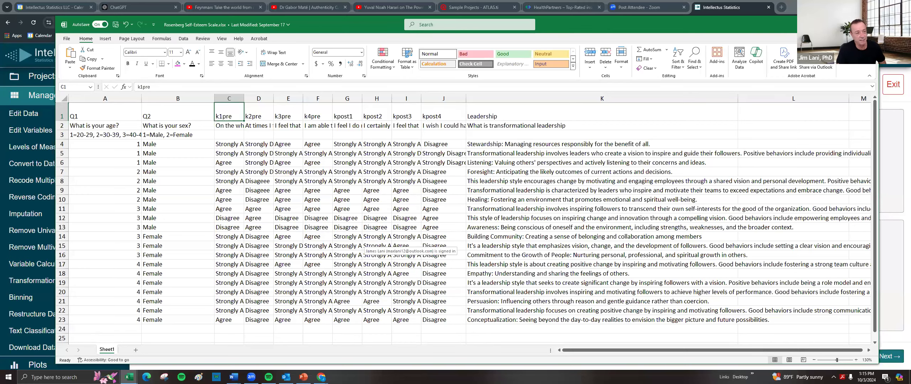
pyautogui.click(837, 25)
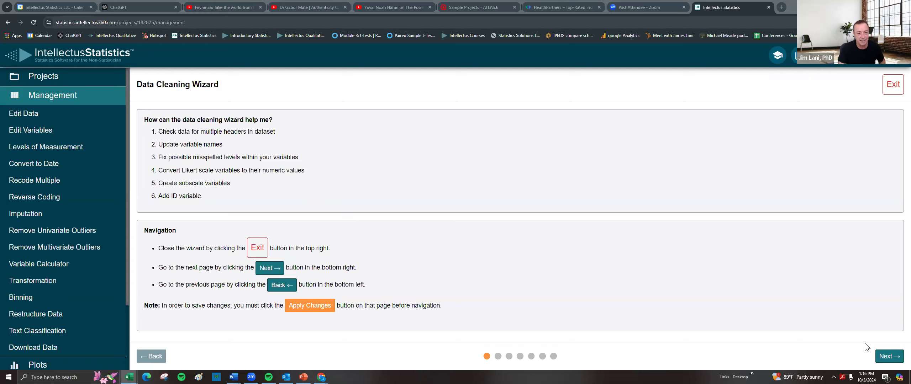
# Step: Remove the extra header rows 1 and 2, containing the survey questions and answer codes, from the dataset
pyautogui.click(889, 357)
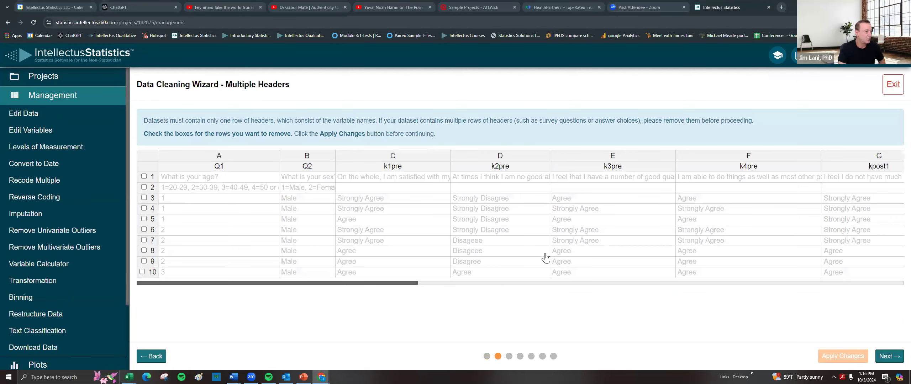
pyautogui.click(144, 177)
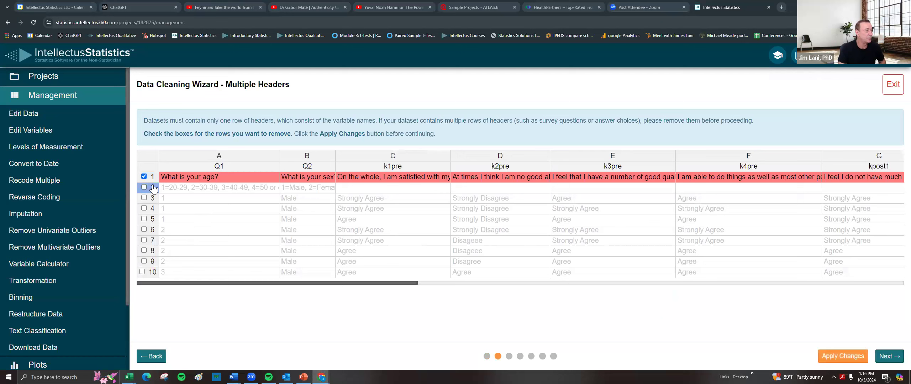
pyautogui.click(144, 188)
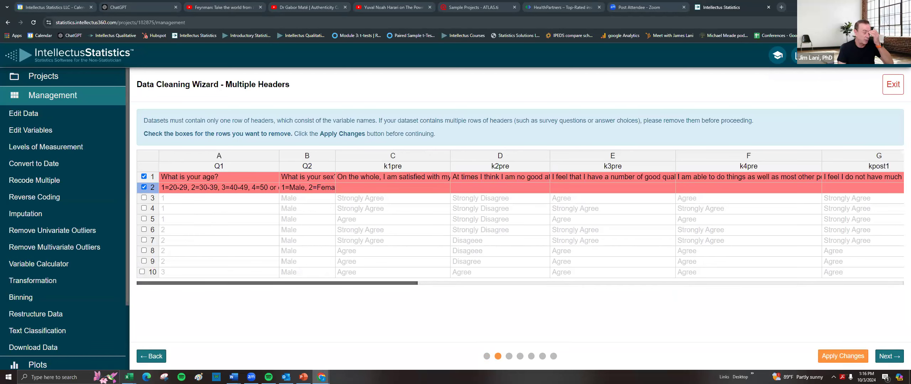
pyautogui.click(855, 356)
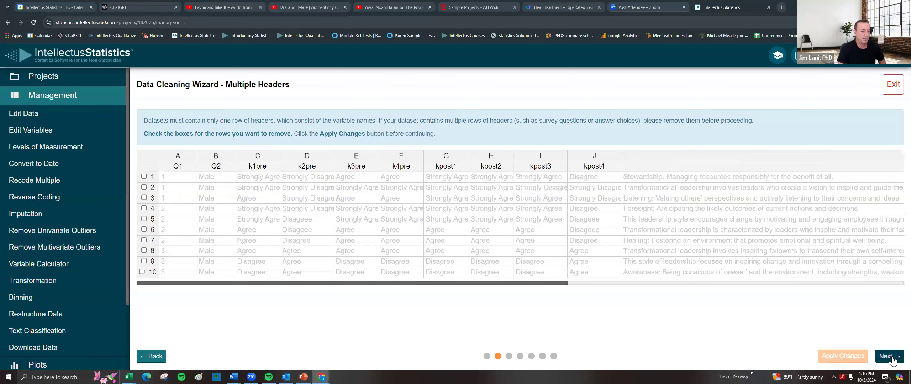
# Step: Rename variable Q1 to Age and Q2 to Sex in the wizard and apply the changes
pyautogui.click(890, 357)
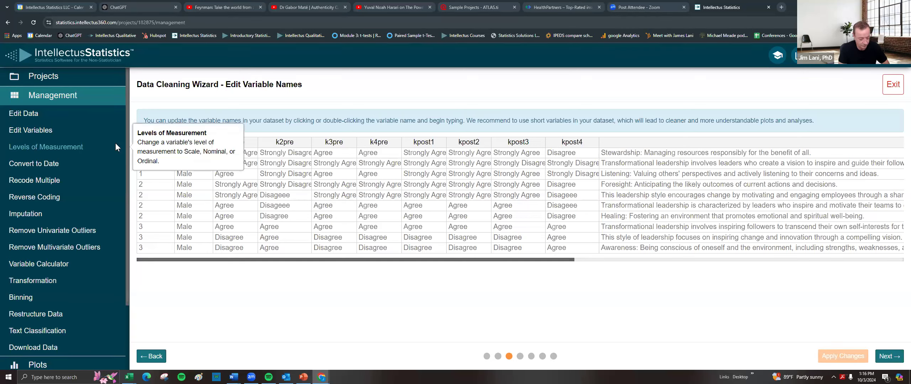
pyautogui.click(170, 141)
pyautogui.write('Age')
pyautogui.click(205, 142)
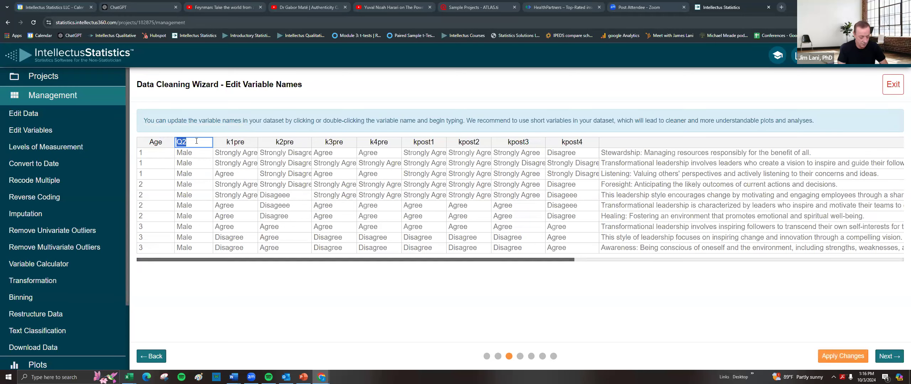
pyautogui.write('Sex')
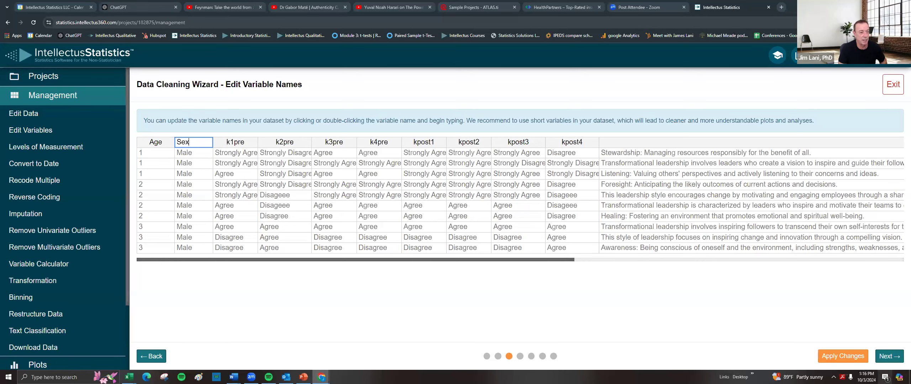
pyautogui.click(850, 356)
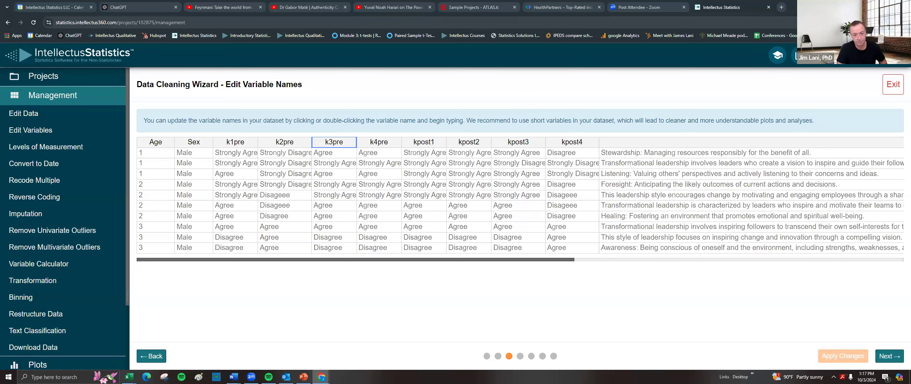
# Step: Merge the misspelled level Disageee into Disagree for the variables k2pre and kpost4, applying each change
pyautogui.click(895, 361)
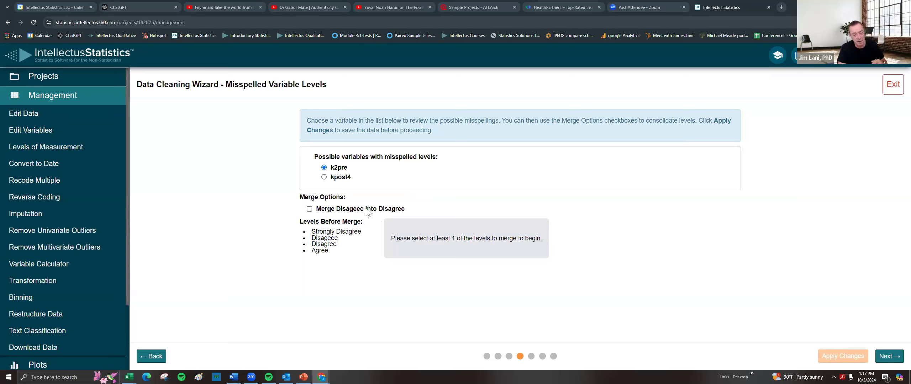
pyautogui.click(309, 209)
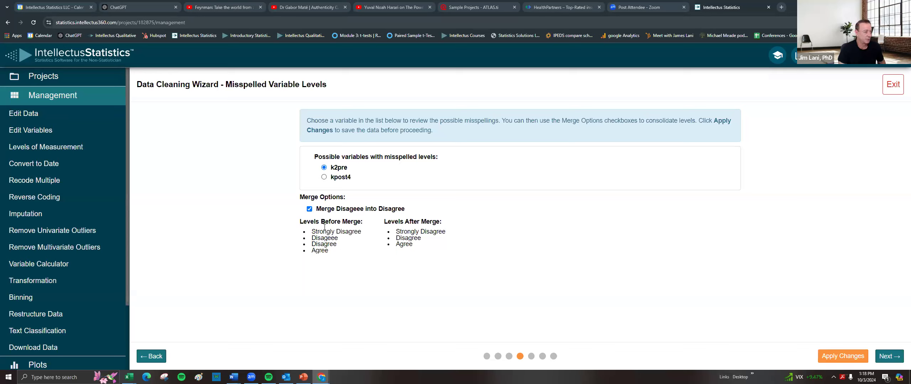
pyautogui.click(842, 357)
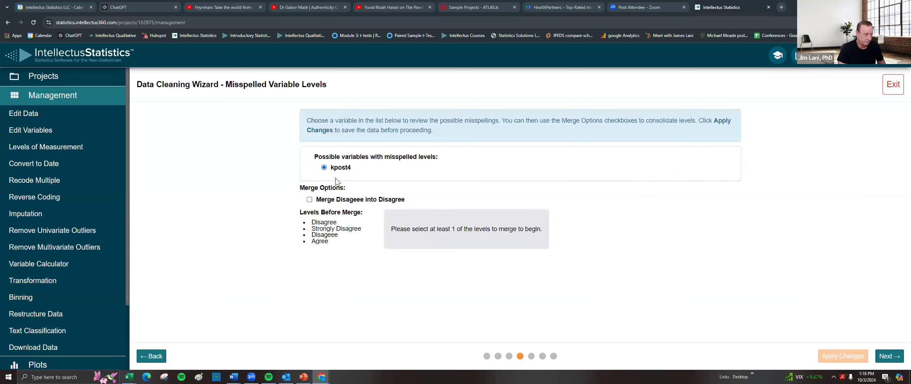
pyautogui.click(309, 199)
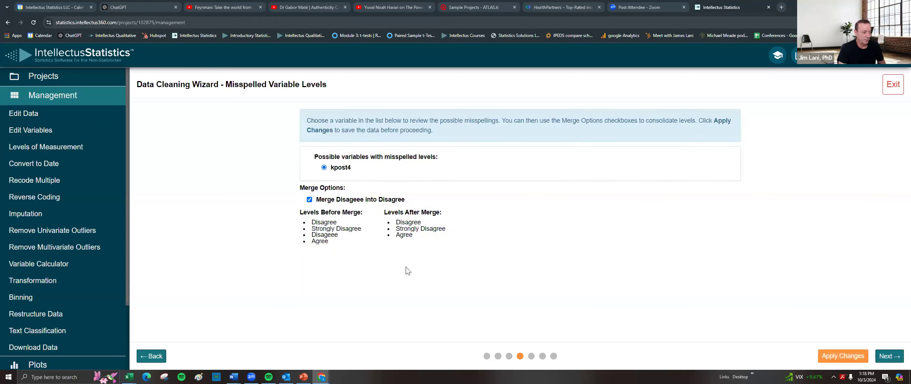
pyautogui.click(846, 353)
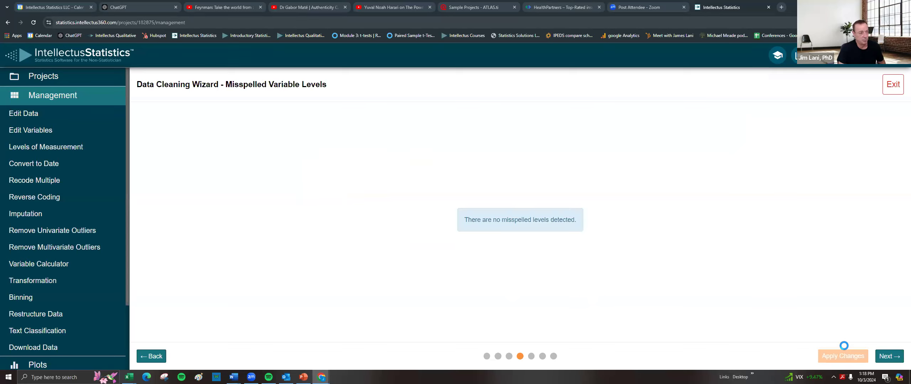
# Step: Convert all eight pre and post items from text labels to numbers with the 5-Point Agreement Scale, and apply the changes
pyautogui.click(888, 357)
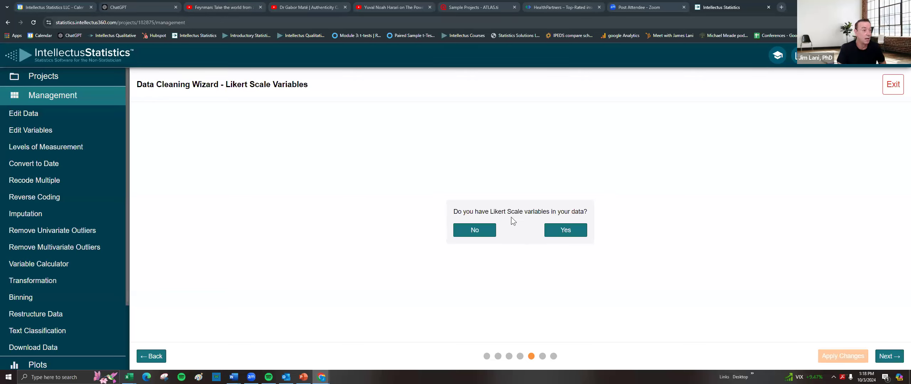
pyautogui.click(566, 234)
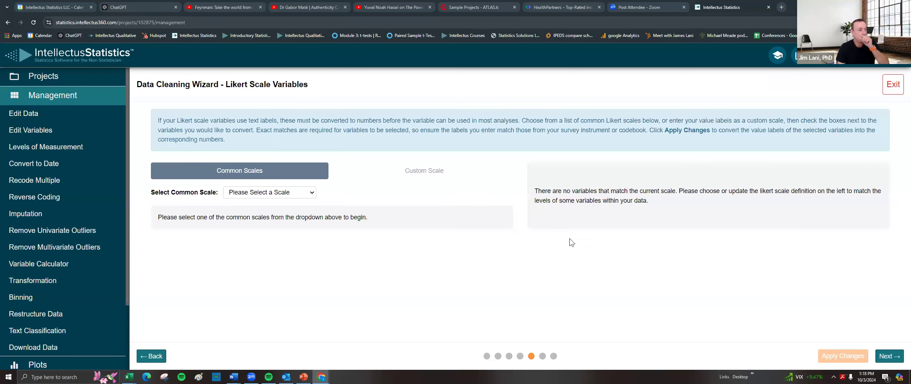
pyautogui.click(286, 193)
pyautogui.scroll(-3, 289, 172)
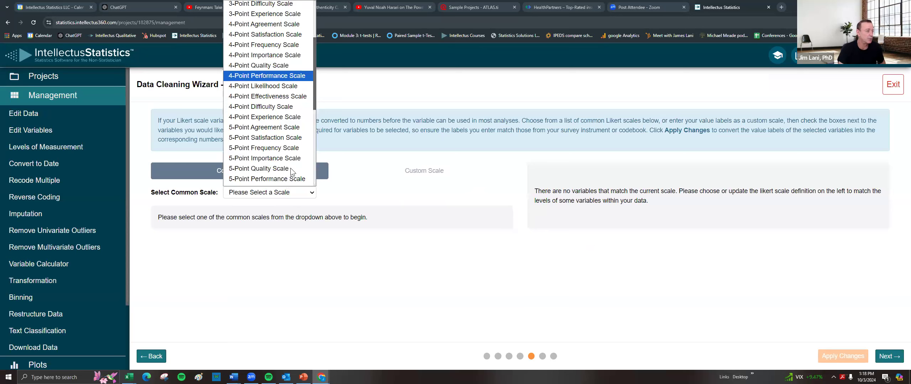
pyautogui.click(274, 132)
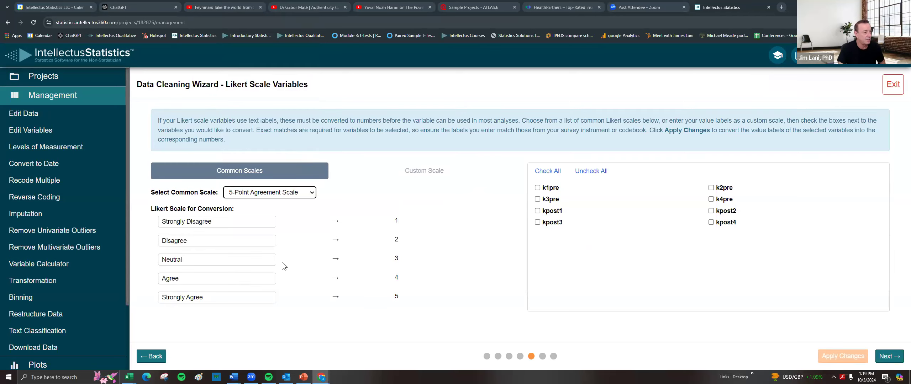
pyautogui.click(266, 194)
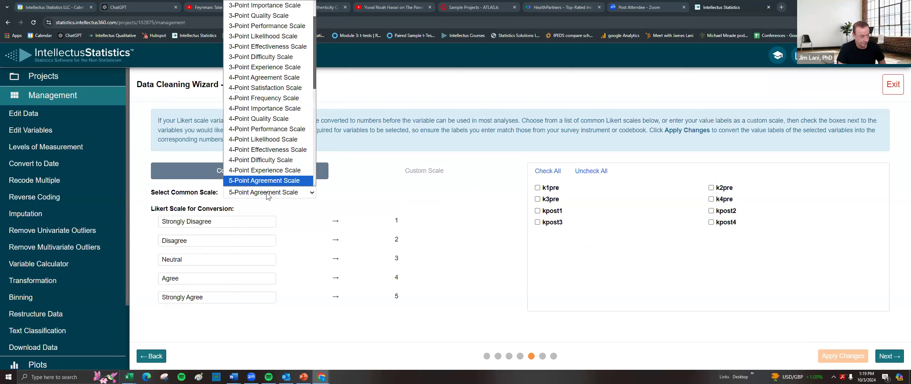
pyautogui.click(267, 180)
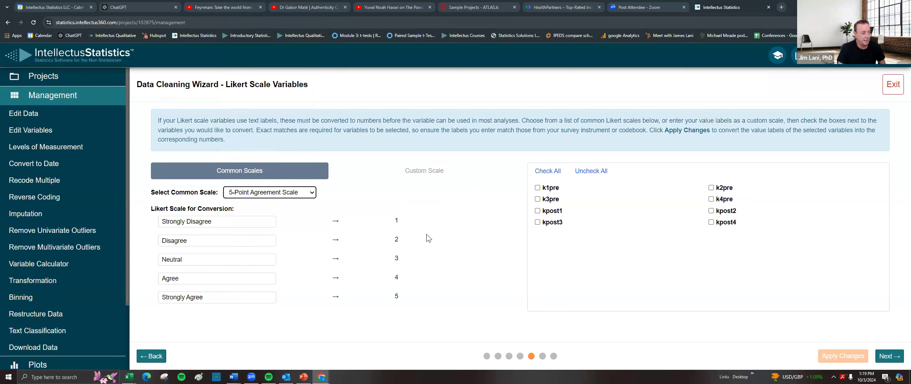
pyautogui.click(548, 176)
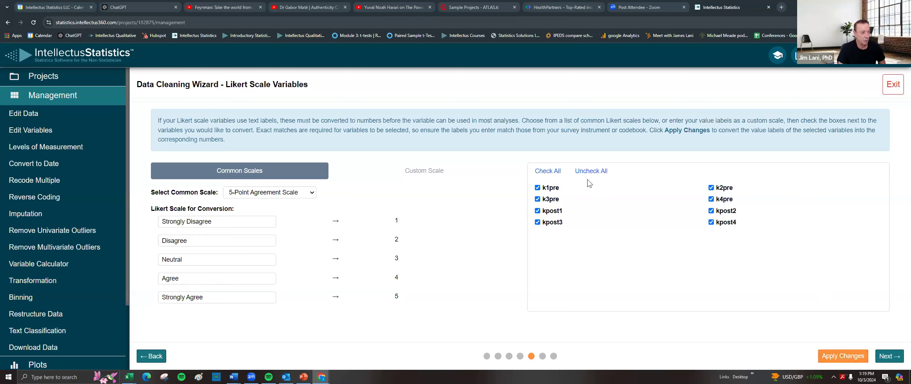
pyautogui.click(839, 358)
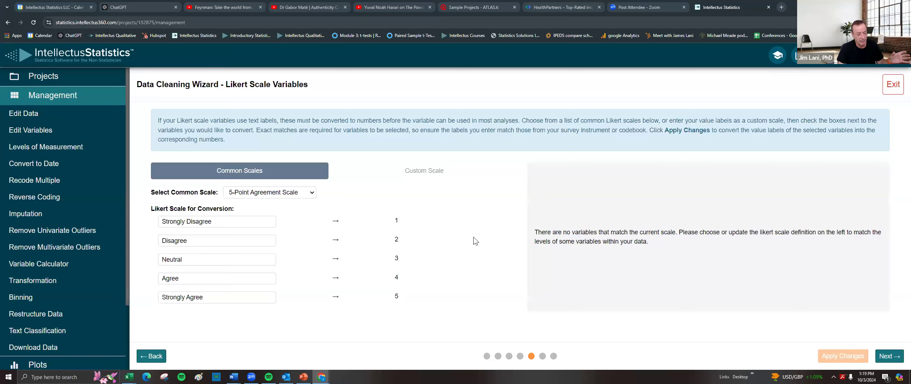
# Step: Add a subscale variable named Pretest of type Average with the items k1pre, k2pre, k3pre and k4pre
pyautogui.click(895, 360)
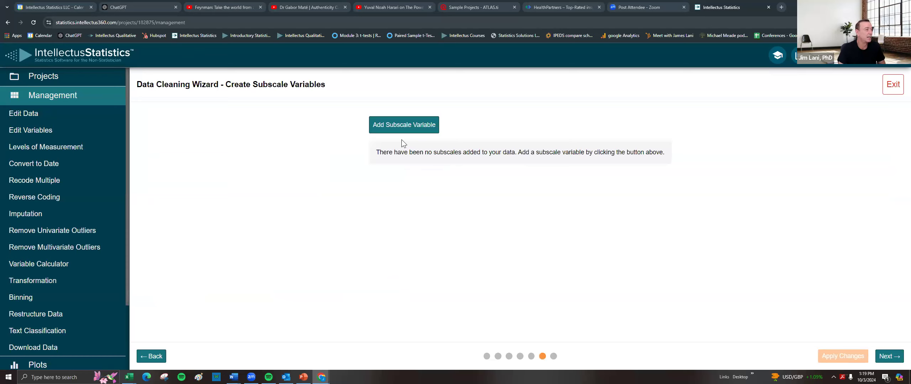
pyautogui.click(399, 129)
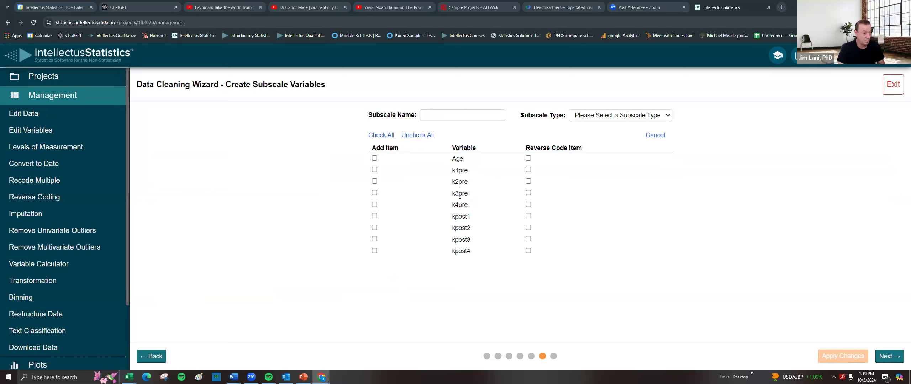
pyautogui.click(432, 114)
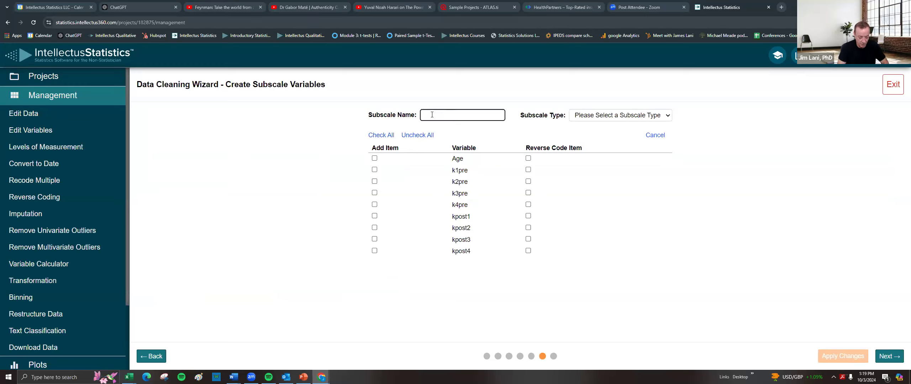
pyautogui.write('Pretest')
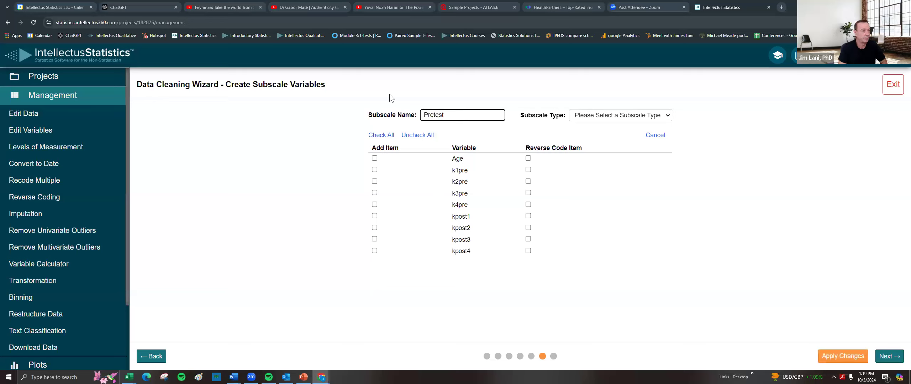
pyautogui.click(608, 114)
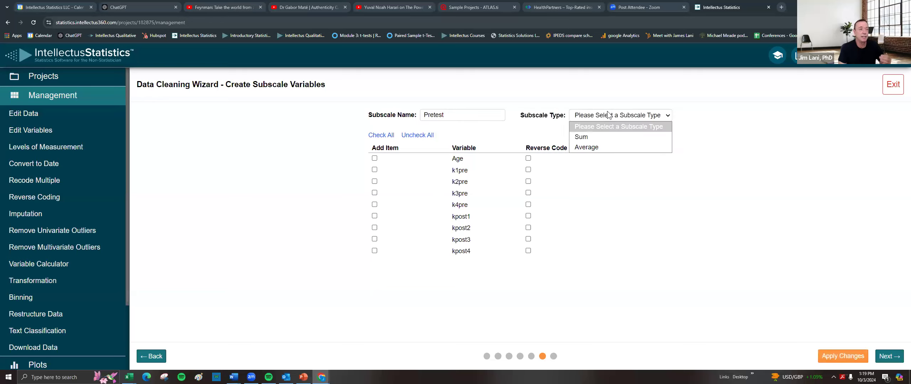
pyautogui.click(586, 148)
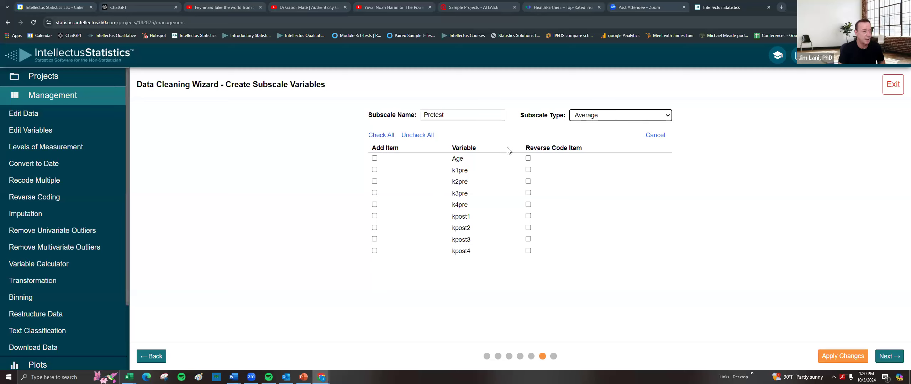
pyautogui.click(374, 170)
pyautogui.click(374, 182)
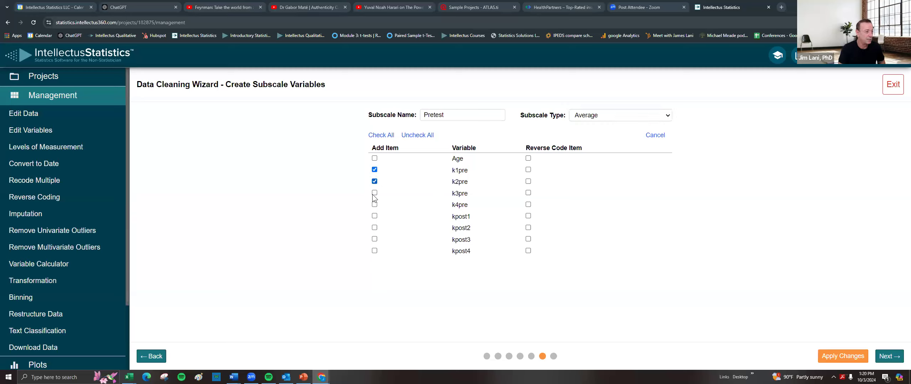
pyautogui.click(374, 193)
pyautogui.click(374, 205)
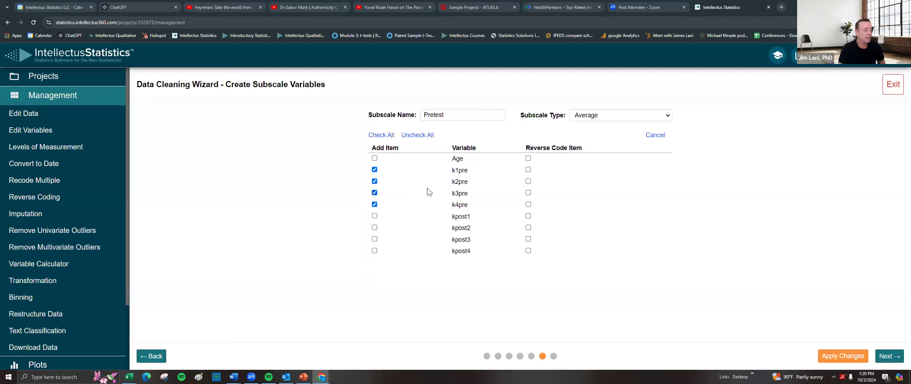
# Step: Reverse code k2pre in the Pretest subscale with a minimum of 1 and a maximum of 5, and apply the changes
pyautogui.click(528, 182)
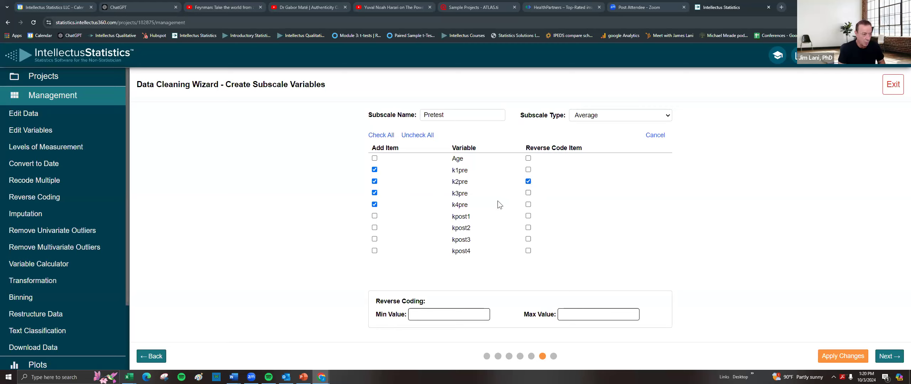
pyautogui.click(431, 317)
pyautogui.write('1')
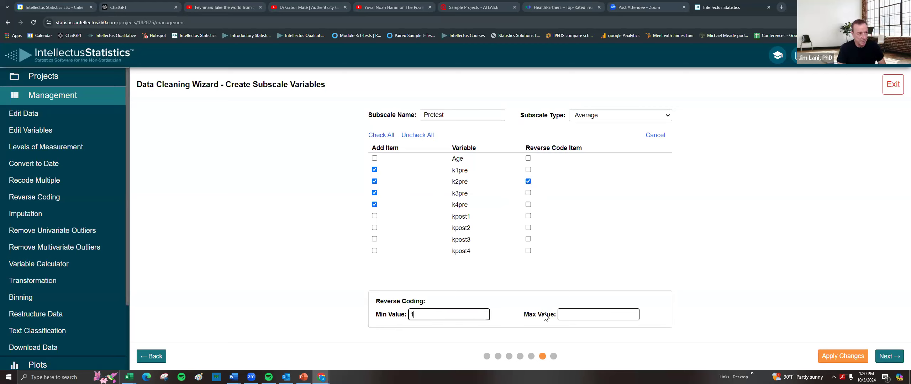
pyautogui.click(576, 312)
pyautogui.write('5')
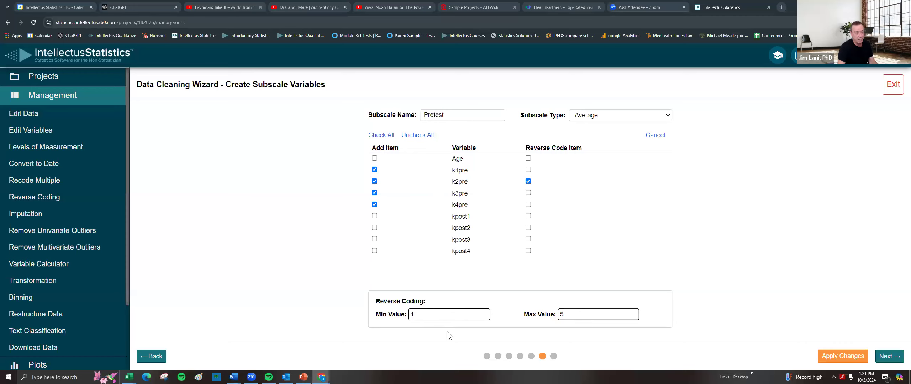
pyautogui.click(841, 358)
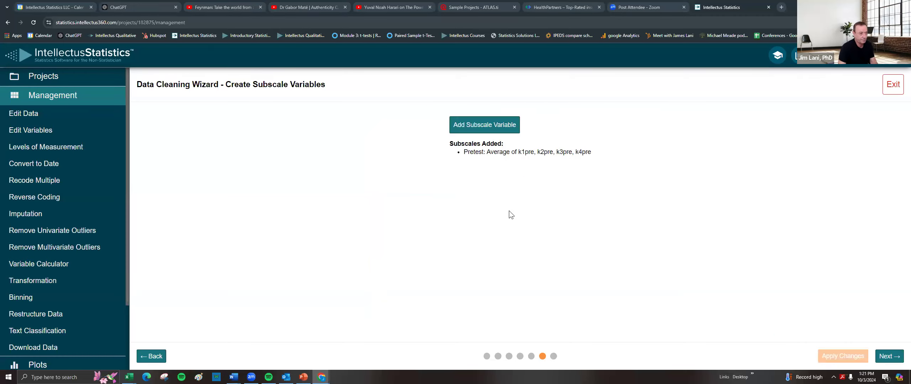
# Step: Add a second subscale variable named posttest of type Average with the items kpost1, kpost2, kpost3 and kpost4
pyautogui.click(477, 125)
pyautogui.click(435, 113)
pyautogui.write('posttest')
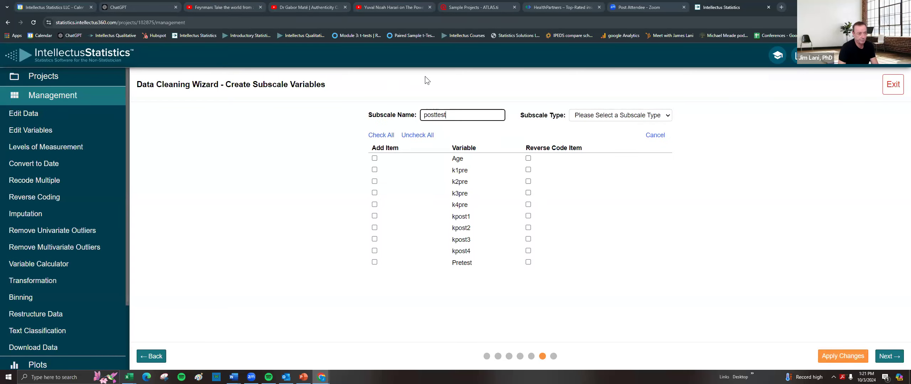
pyautogui.click(600, 118)
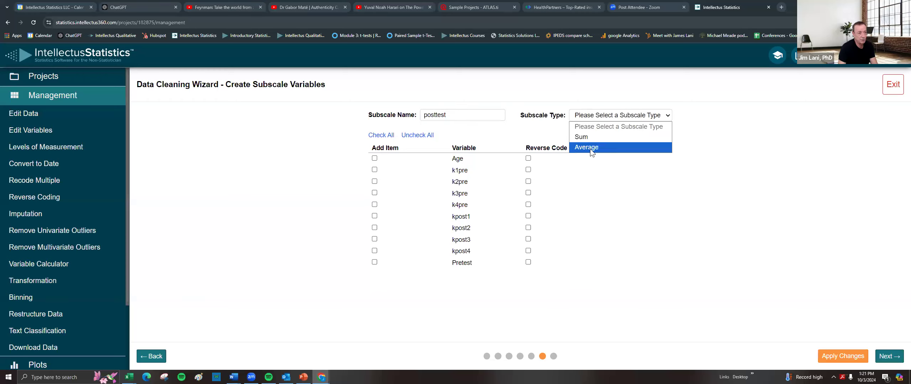
pyautogui.click(590, 148)
pyautogui.click(375, 216)
pyautogui.click(375, 251)
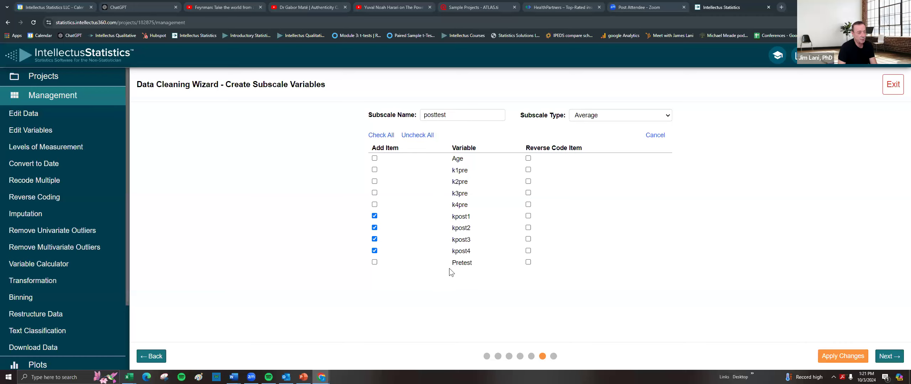
# Step: Reverse code kpost2 in the posttest subscale with a minimum of 1 and a maximum of 5, and apply the changes
pyautogui.click(528, 227)
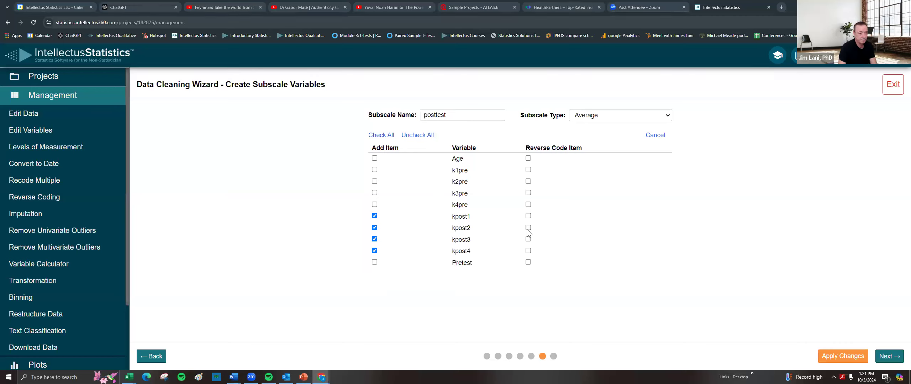
pyautogui.click(439, 313)
pyautogui.write('1')
pyautogui.click(574, 318)
pyautogui.write('5')
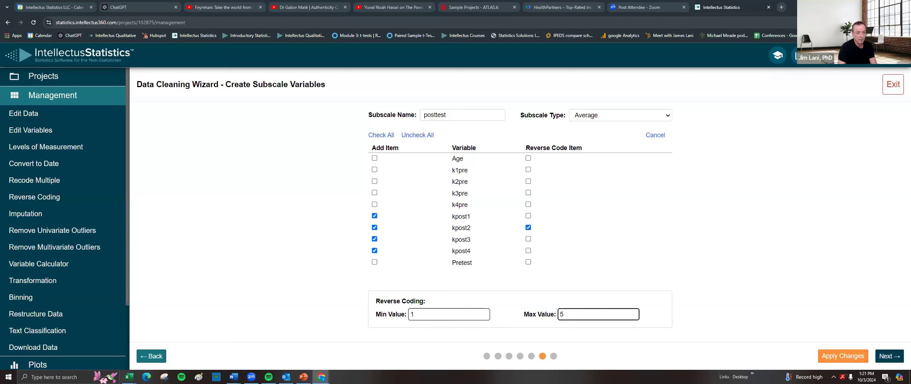
pyautogui.click(842, 357)
# Step: Add an ID variable named ID to the dataset, and finish the wizard, accepting the proposed levels of measurement
pyautogui.click(886, 357)
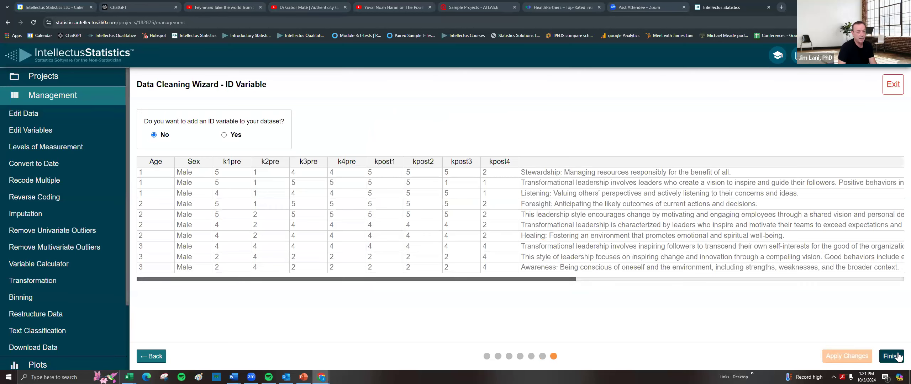
pyautogui.click(224, 135)
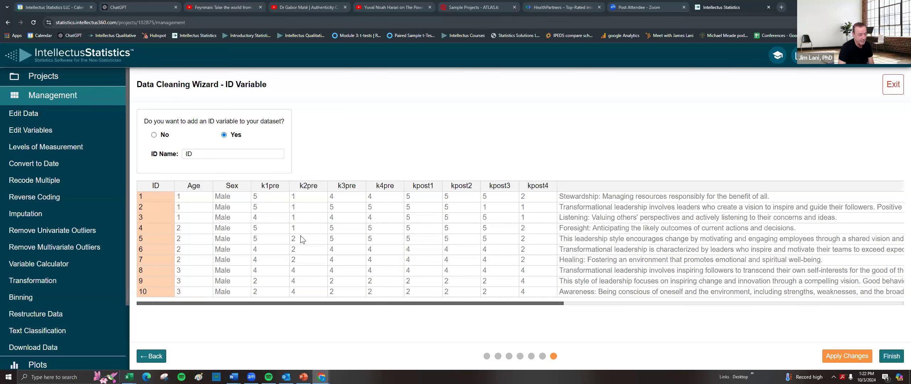
pyautogui.click(847, 357)
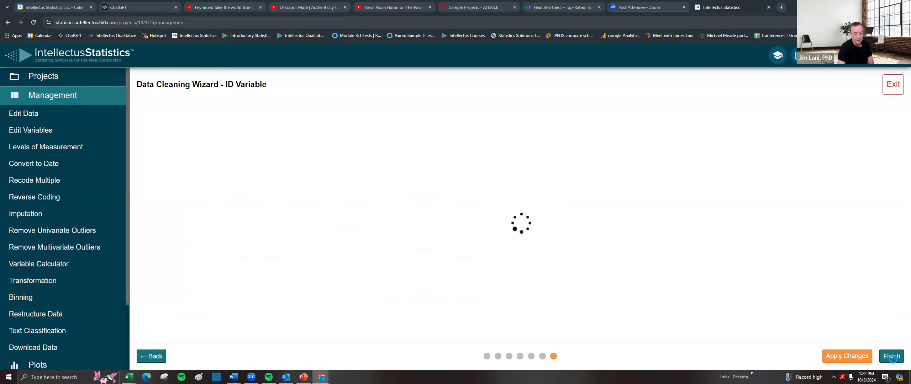
pyautogui.click(891, 357)
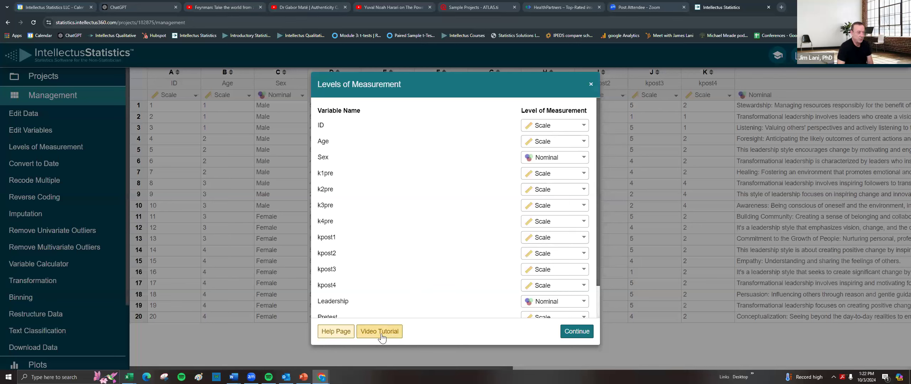
pyautogui.click(583, 337)
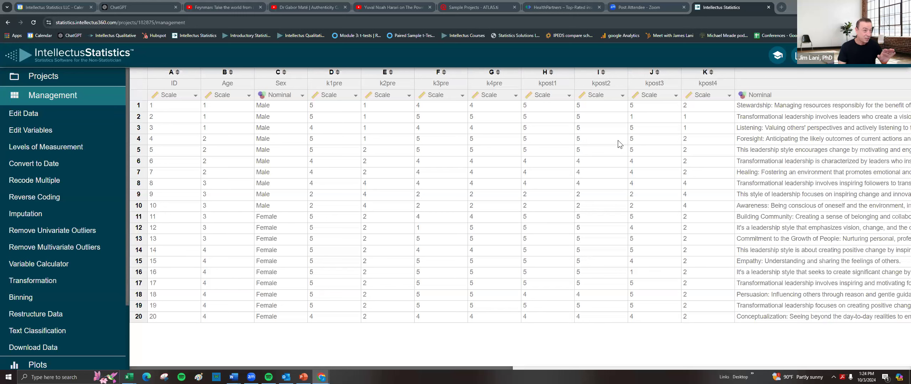
# Step: Examine the cleaned dataset, including the k1pre column and the Pretest and posttest subscale columns at its end
pyautogui.click(348, 99)
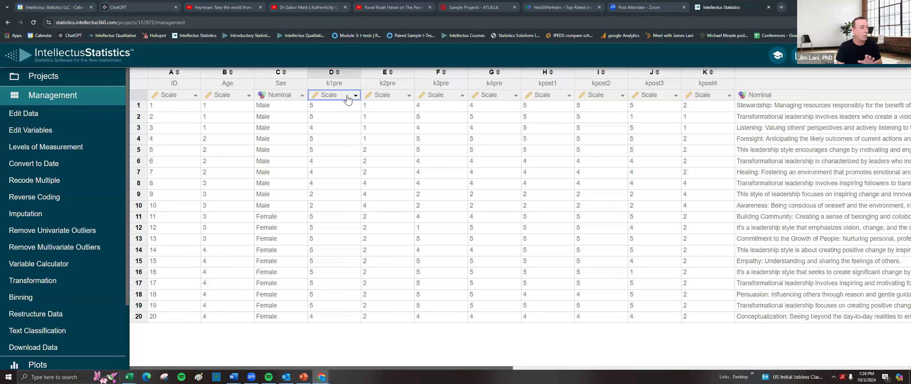
pyautogui.click(347, 183)
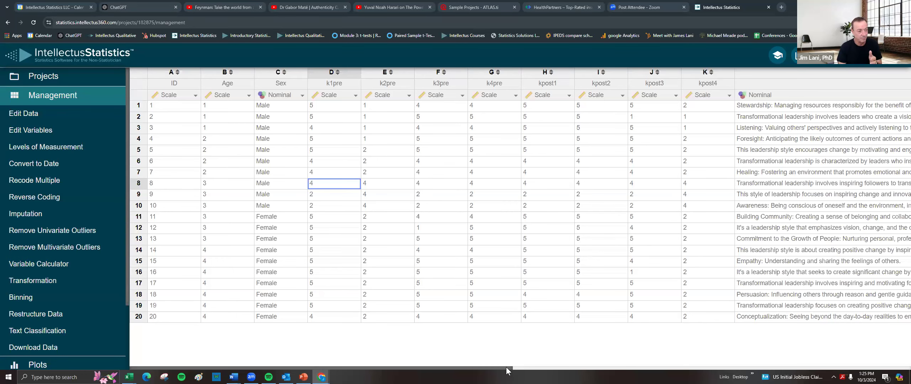
pyautogui.hscroll(2, 694, 366)
pyautogui.hscroll(6, 694, 366)
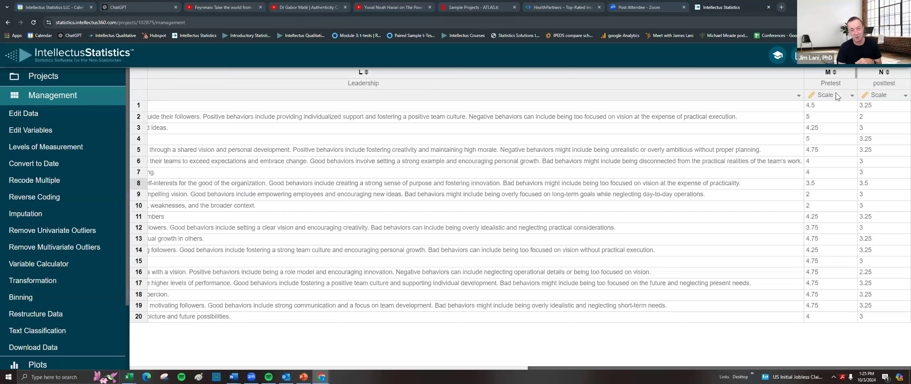
pyautogui.hscroll(-5, 173, 361)
pyautogui.hscroll(-5, 173, 361)
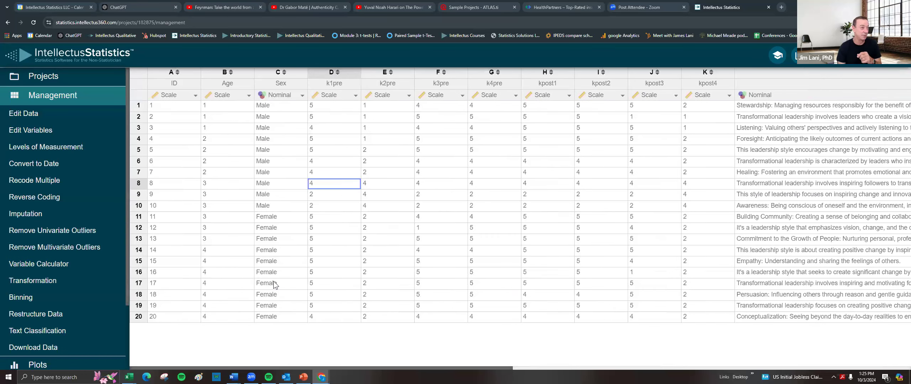
pyautogui.click(231, 97)
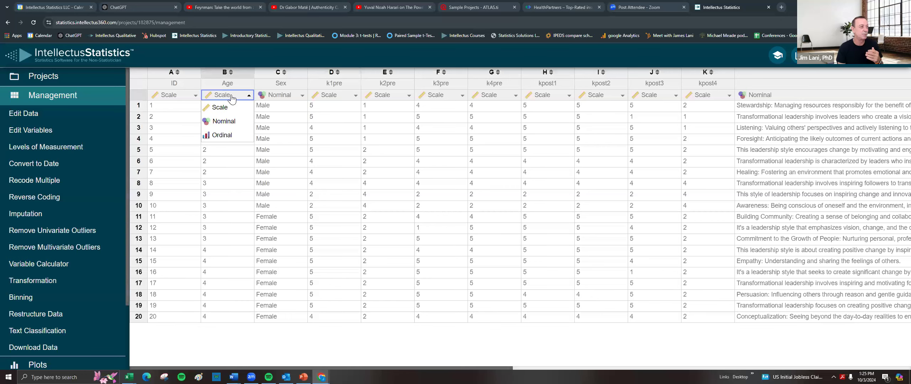
pyautogui.click(225, 136)
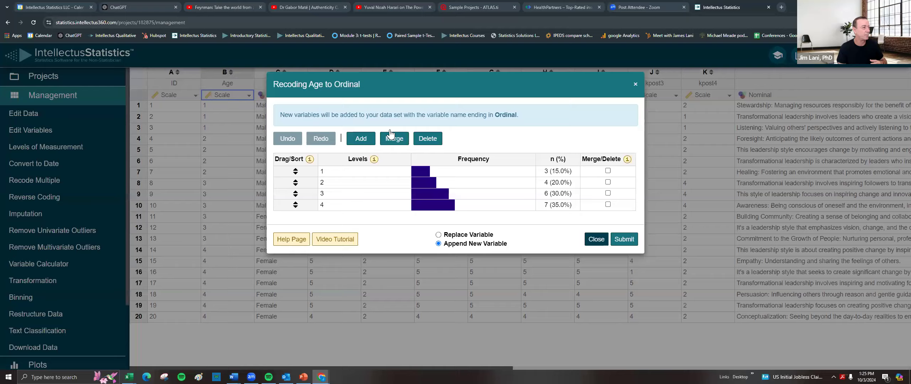
pyautogui.click(236, 102)
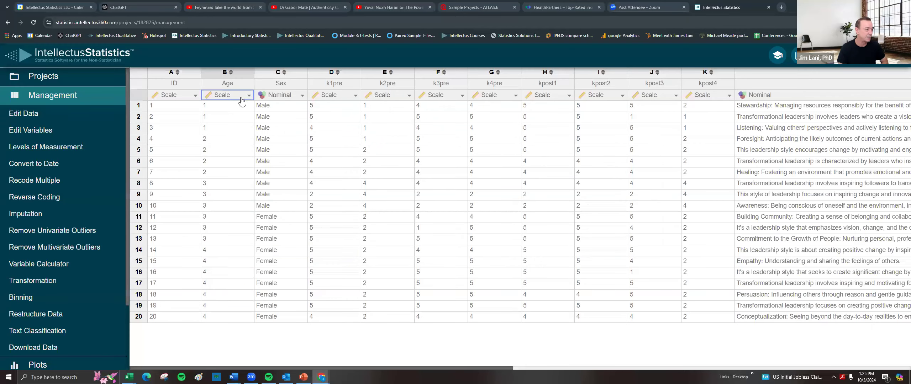
# Step: Start recoding Age to ordinal, relabelling levels 1 to 4 as 20-39, 40-59, 60-79 and 80+
pyautogui.click(248, 95)
pyautogui.moveTo(227, 123); pyautogui.dragTo(225, 138)
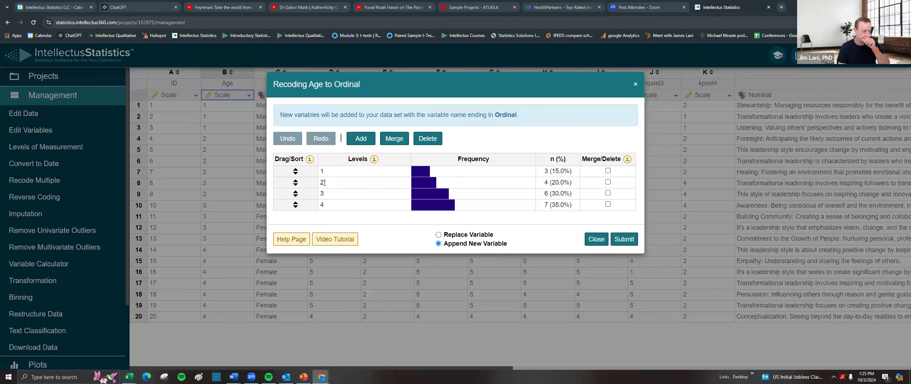
pyautogui.moveTo(328, 172); pyautogui.dragTo(269, 179)
pyautogui.write('20-3')
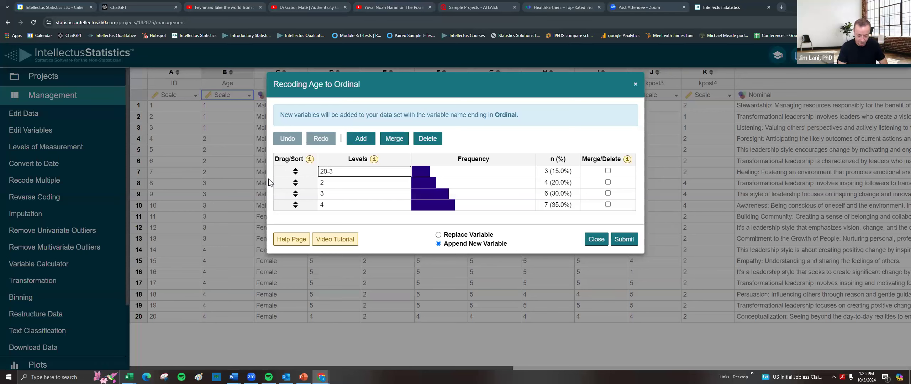
pyautogui.write('9')
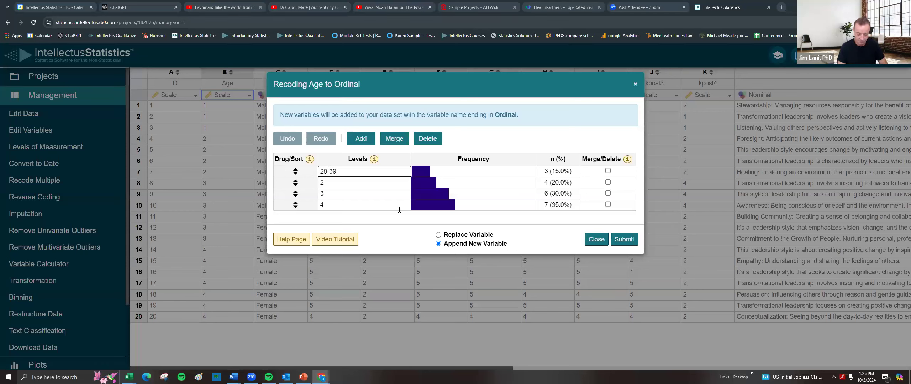
pyautogui.click(330, 185)
pyautogui.write('40-')
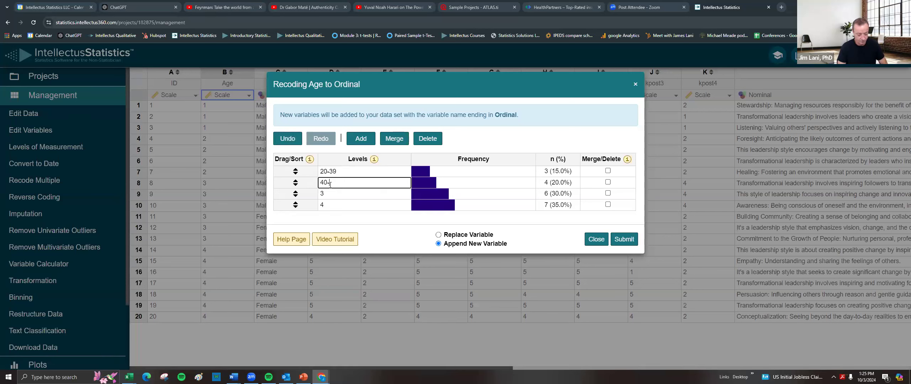
pyautogui.write('59')
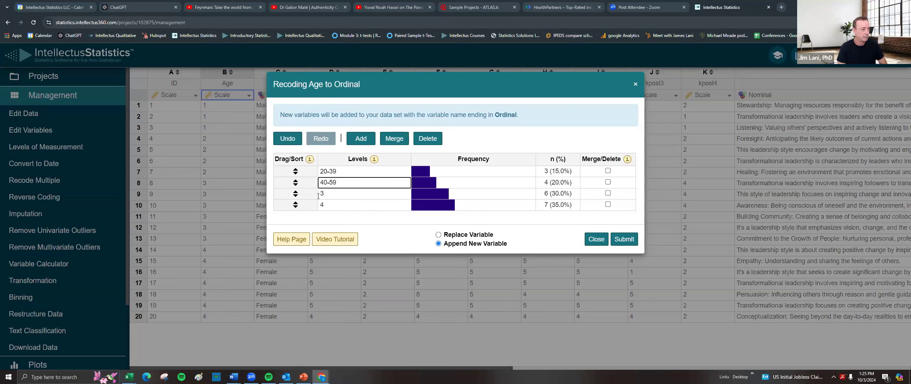
pyautogui.click(332, 192)
pyautogui.write('60-79')
pyautogui.click(336, 201)
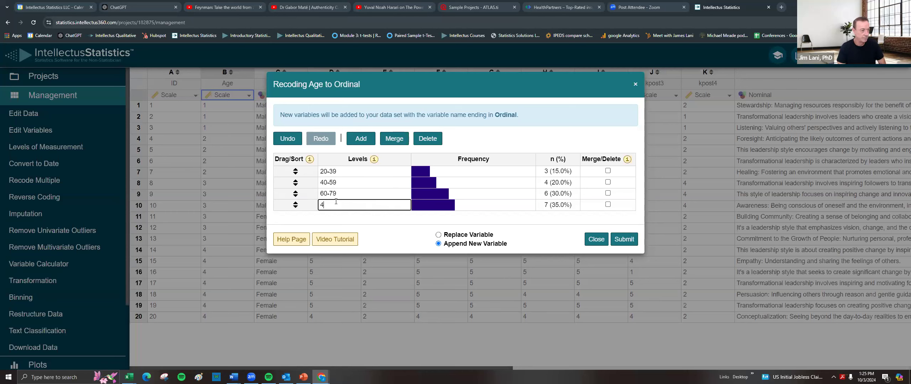
pyautogui.write('80+')
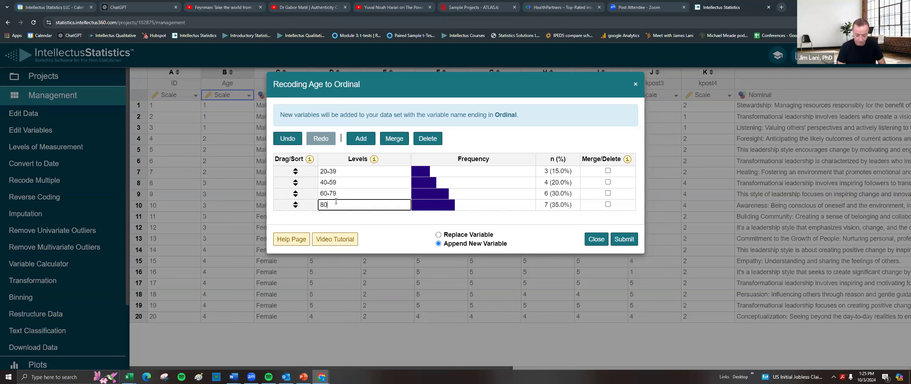
# Step: Set the Age recoding to replace the existing variable, and submit it
pyautogui.click(463, 236)
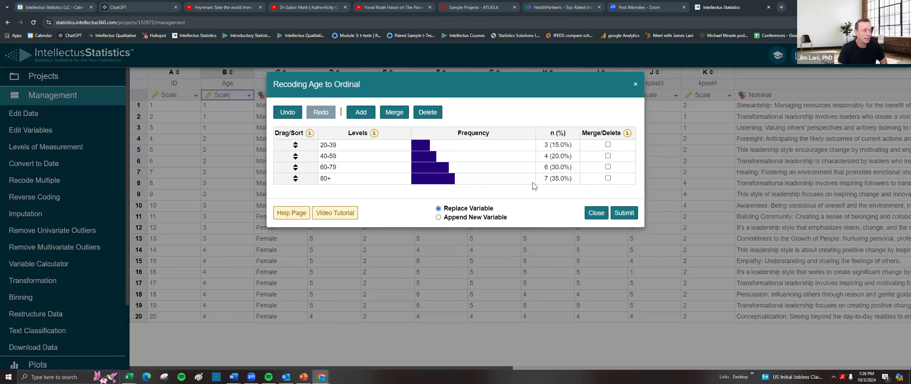
pyautogui.moveTo(466, 86); pyautogui.dragTo(494, 139)
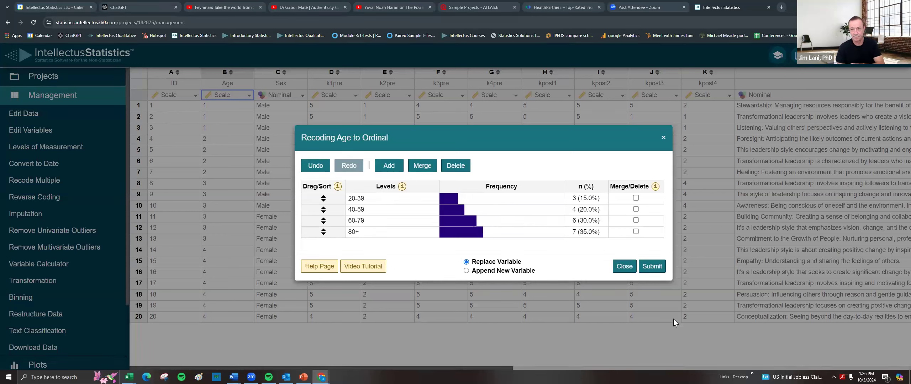
pyautogui.click(653, 267)
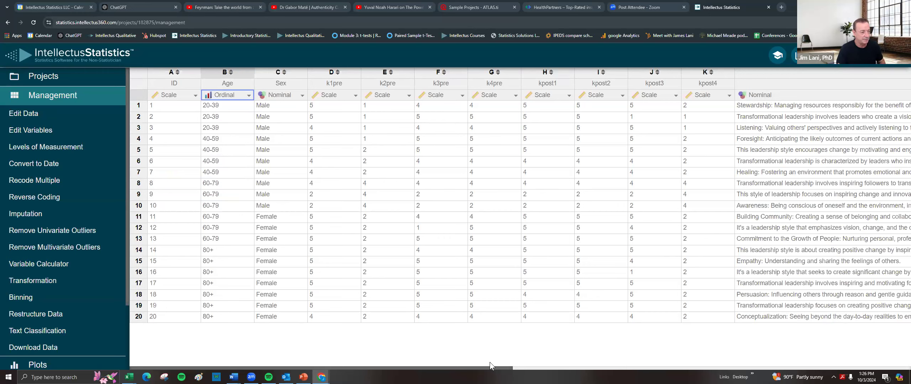
# Step: Run Text Classification on the Leadership variable with the Automatic categories selection method
pyautogui.moveTo(505, 369); pyautogui.dragTo(675, 370)
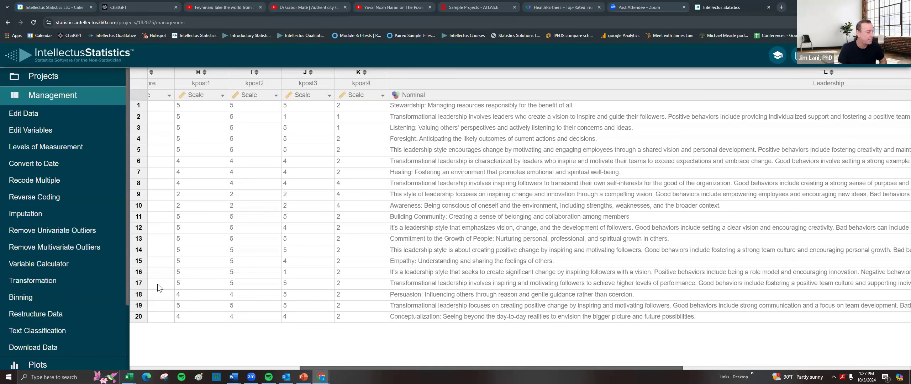
pyautogui.click(43, 331)
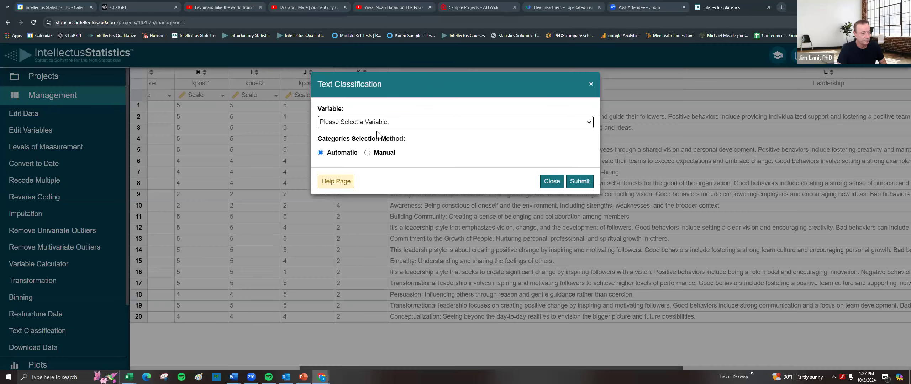
pyautogui.click(380, 126)
pyautogui.click(349, 146)
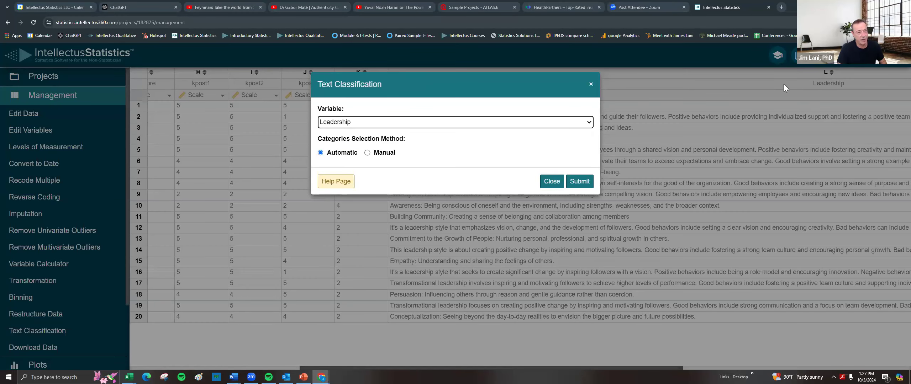
pyautogui.click(374, 155)
pyautogui.click(339, 154)
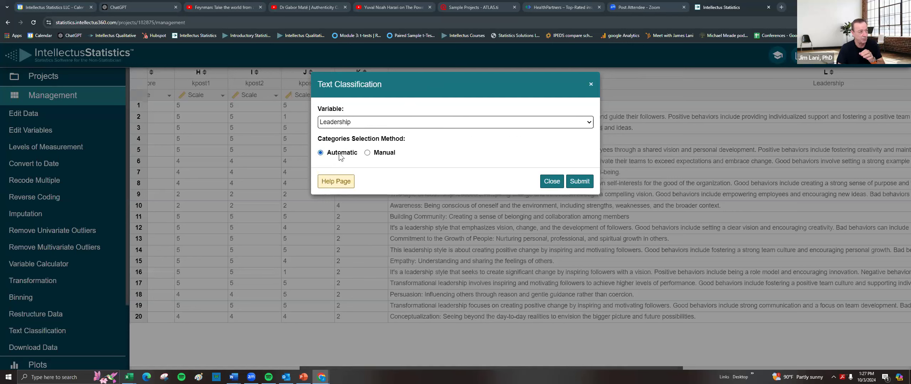
pyautogui.click(578, 182)
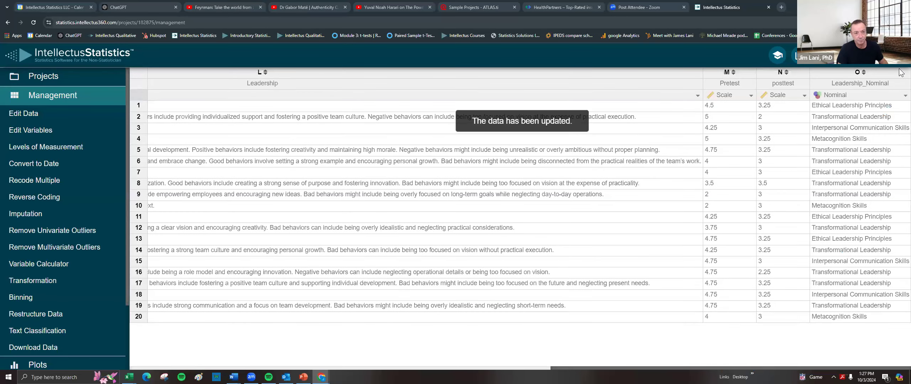
# Step: Sort the dataset in ascending order by the Leadership_Nominal column
pyautogui.click(865, 77)
pyautogui.click(865, 73)
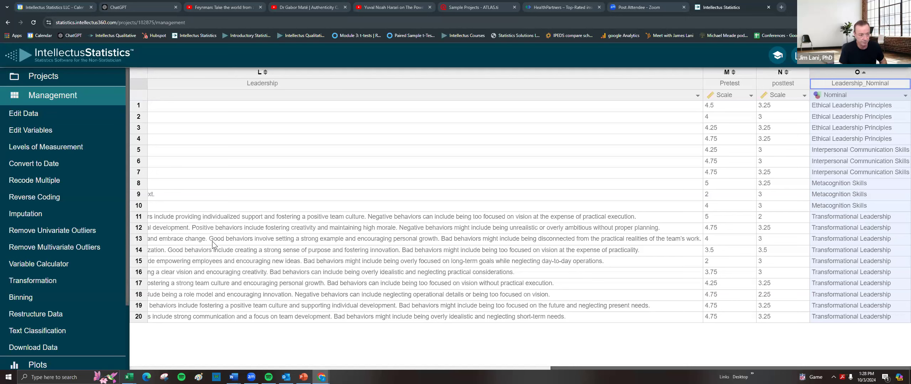
pyautogui.scroll(-1, 100, 273)
pyautogui.scroll(1, 100, 272)
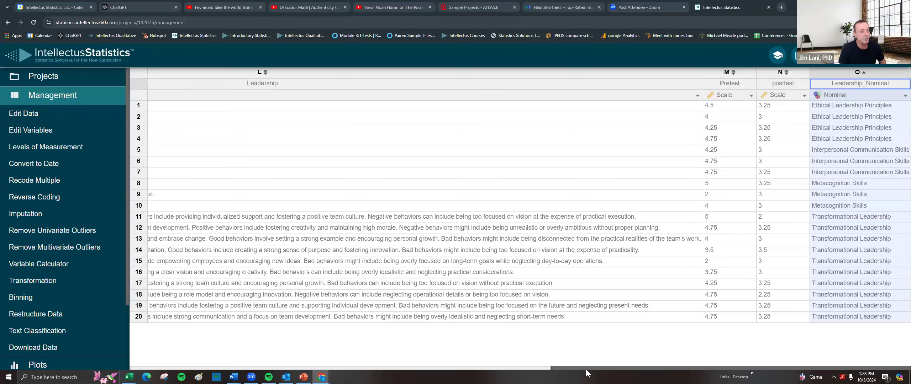
# Step: Review the Variable Calculator, Reverse Coding and Recode Multiple options without applying them, and examine the Leadership_Nominal categories
pyautogui.moveTo(581, 371); pyautogui.dragTo(118, 361)
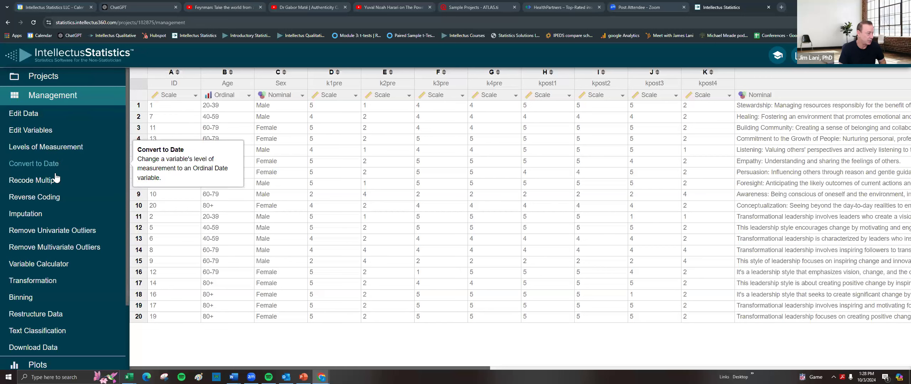
pyautogui.click(34, 265)
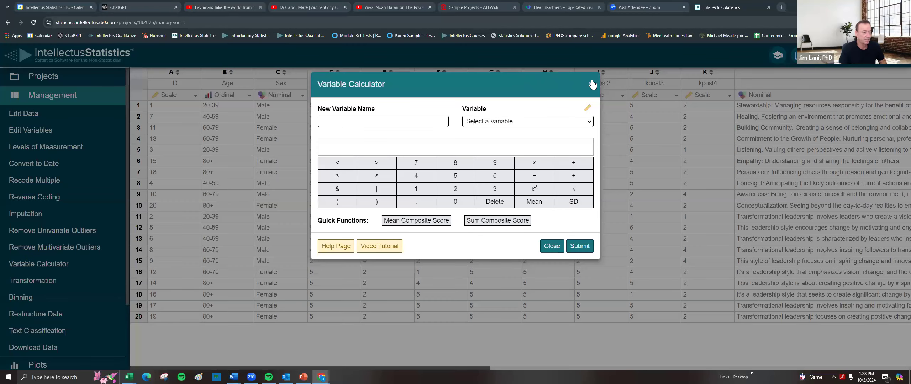
pyautogui.click(226, 178)
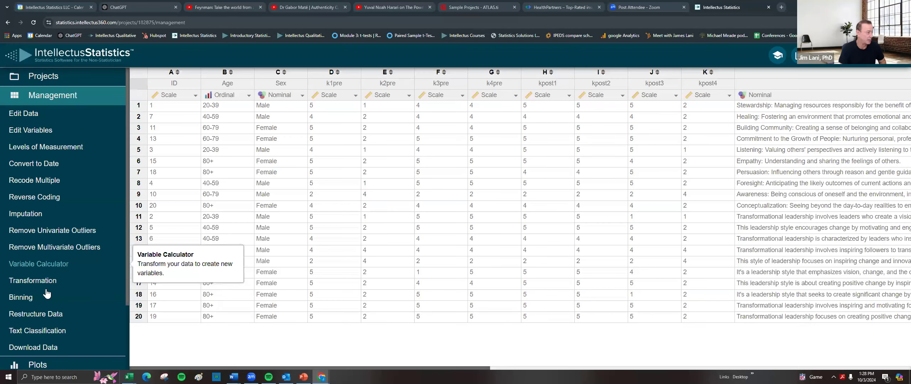
pyautogui.click(43, 196)
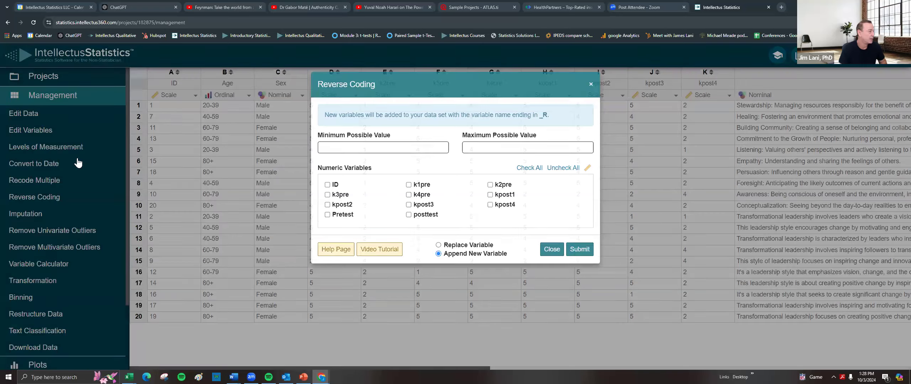
pyautogui.click(552, 249)
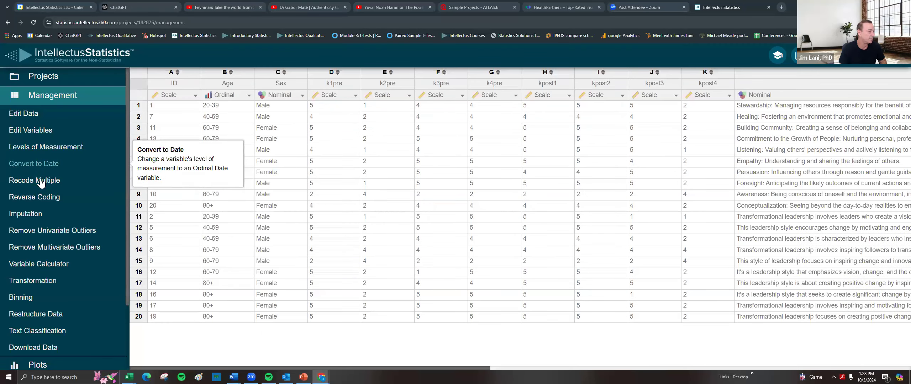
pyautogui.click(42, 179)
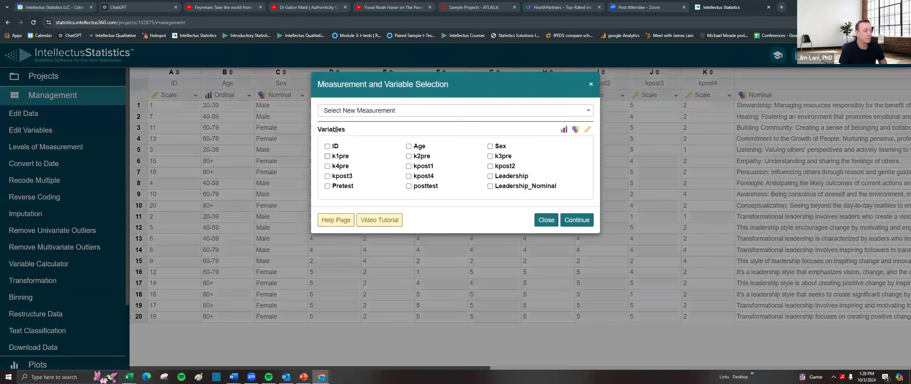
pyautogui.click(377, 111)
pyautogui.click(377, 111)
pyautogui.click(378, 111)
pyautogui.click(593, 83)
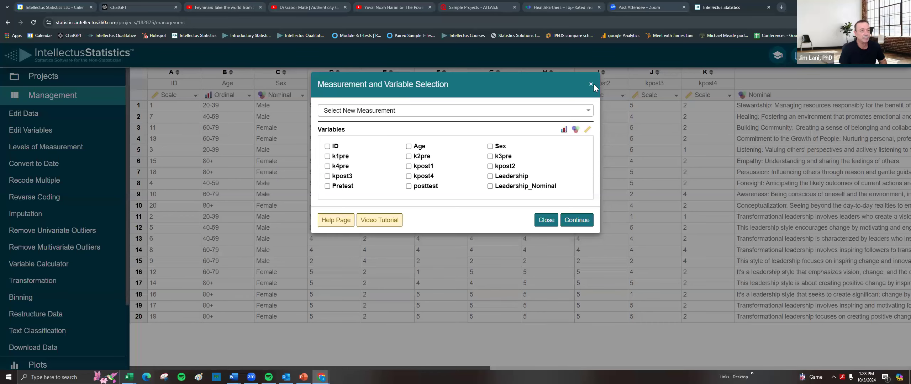
pyautogui.click(588, 84)
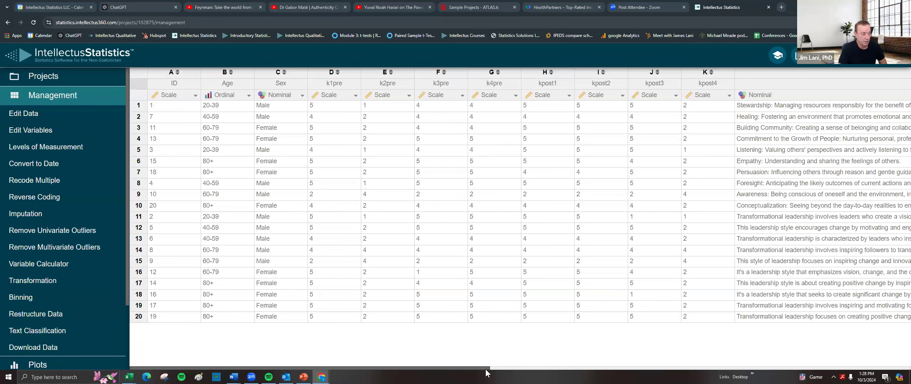
pyautogui.hscroll(1, 486, 373)
pyautogui.moveTo(495, 369); pyautogui.dragTo(901, 367)
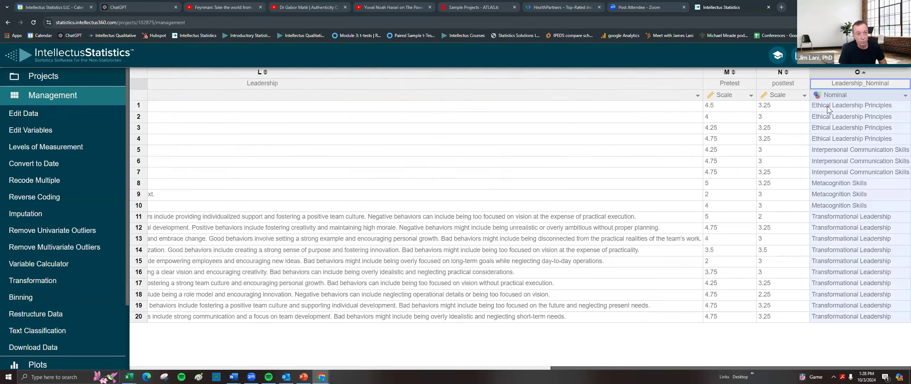
pyautogui.click(833, 139)
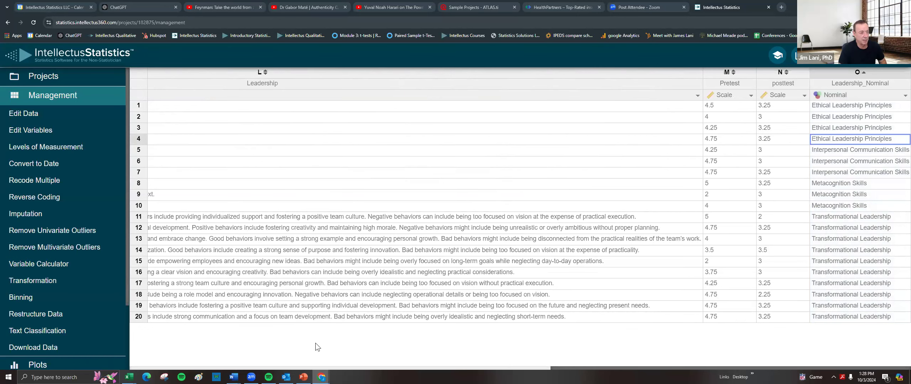
# Step: Start a Profile Plot with Pretest and posttest as the Y variables
pyautogui.scroll(-2, 29, 320)
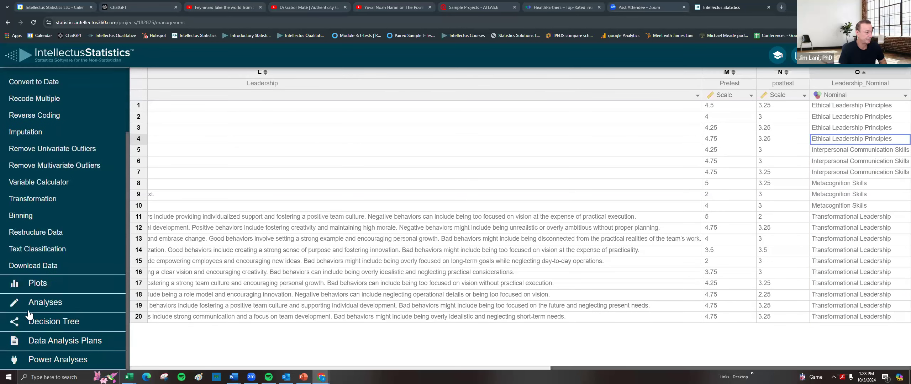
pyautogui.click(39, 284)
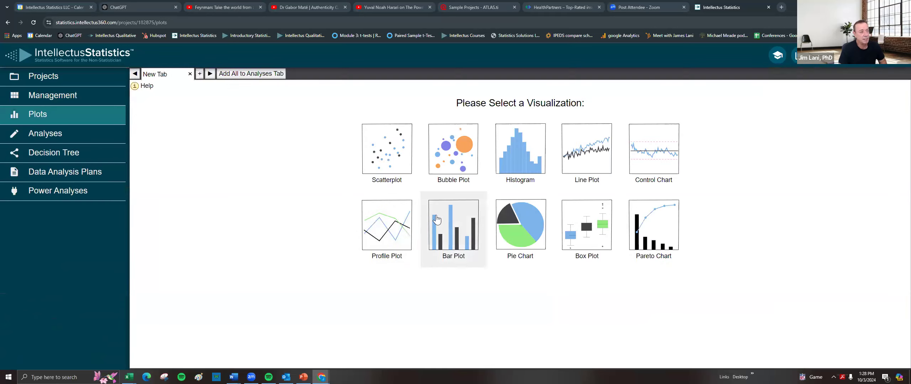
pyautogui.click(382, 244)
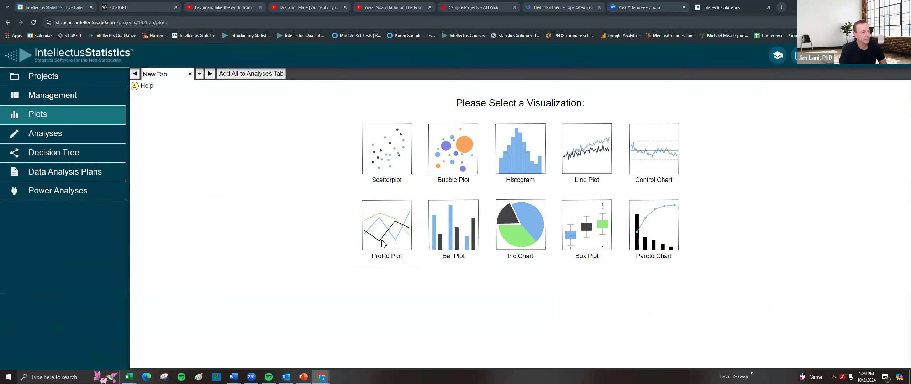
pyautogui.click(364, 155)
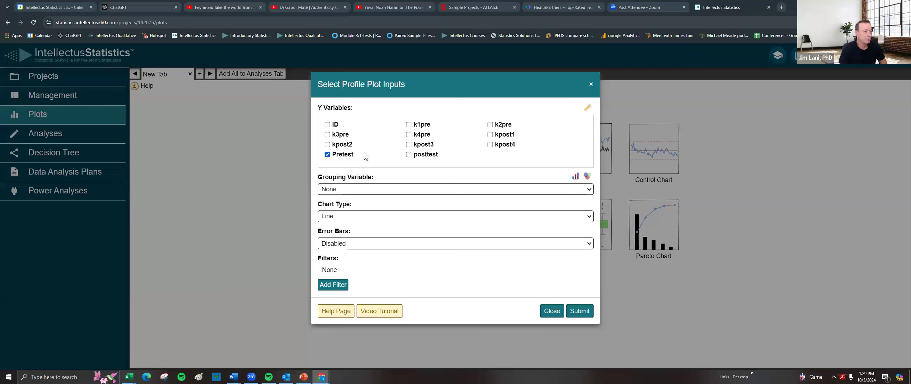
pyautogui.click(416, 155)
# Step: Group the profile plot by Age, submit it, and inspect the group means at Pretest and posttest
pyautogui.click(363, 190)
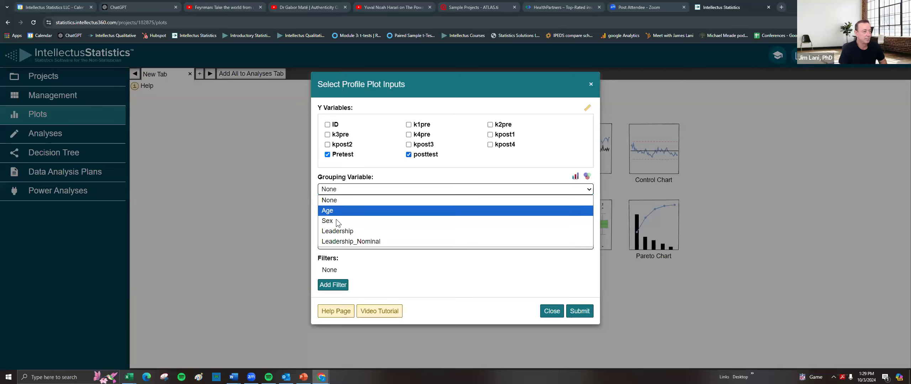
pyautogui.click(379, 207)
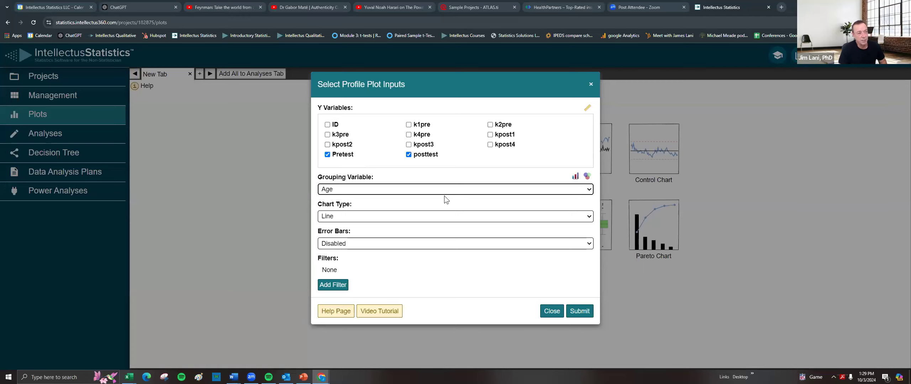
pyautogui.click(426, 191)
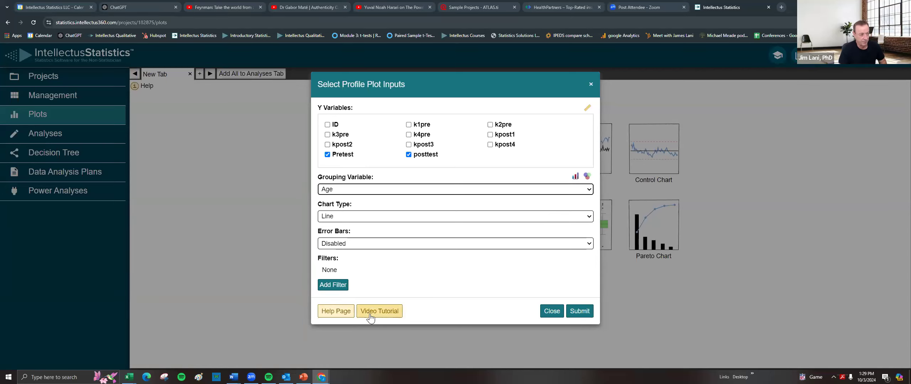
pyautogui.click(580, 315)
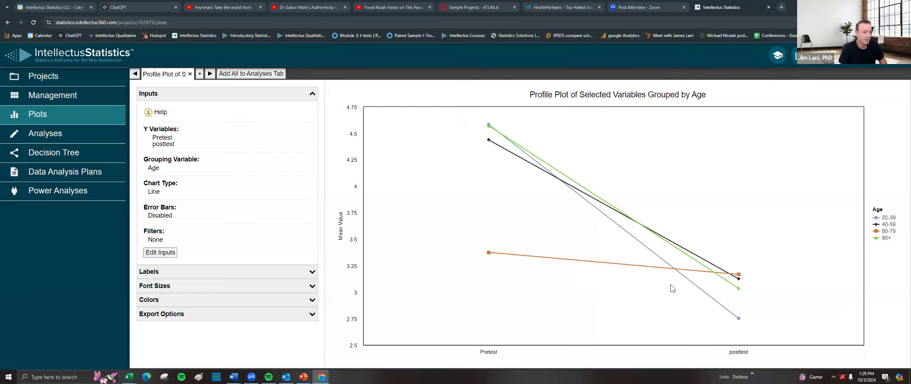
pyautogui.moveTo(724, 285)
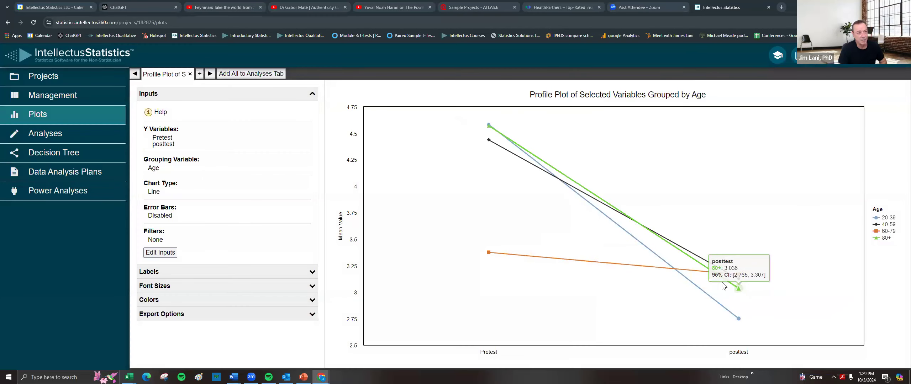
pyautogui.moveTo(502, 252)
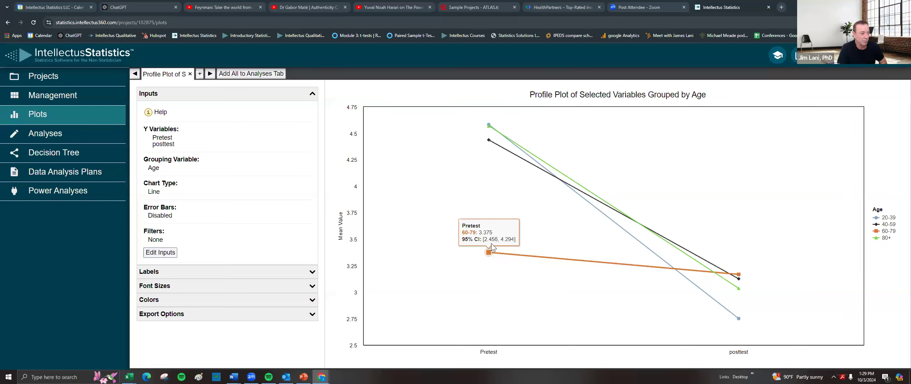
pyautogui.moveTo(754, 310)
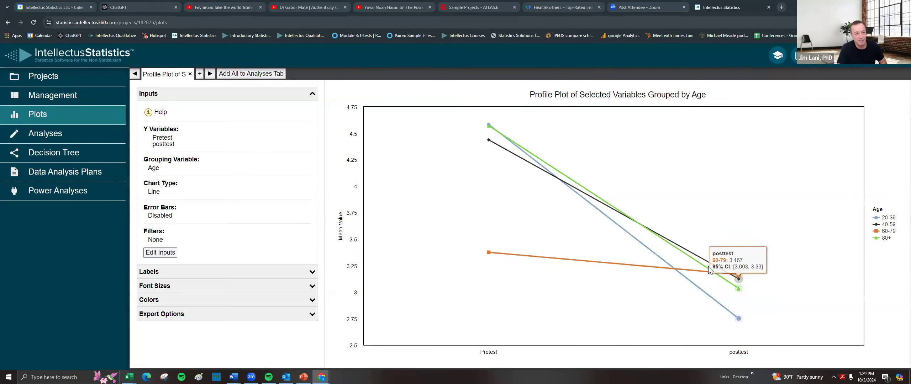
# Step: Review the available statistical analyses, including the Path Modeling Analyses options
pyautogui.click(50, 134)
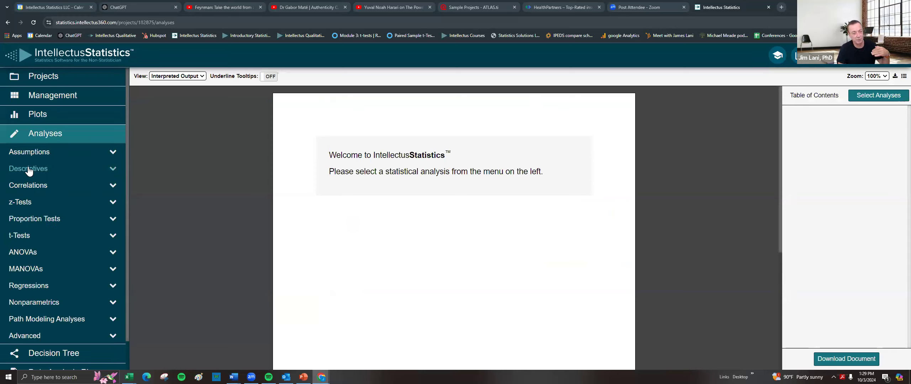
pyautogui.scroll(-1, 41, 271)
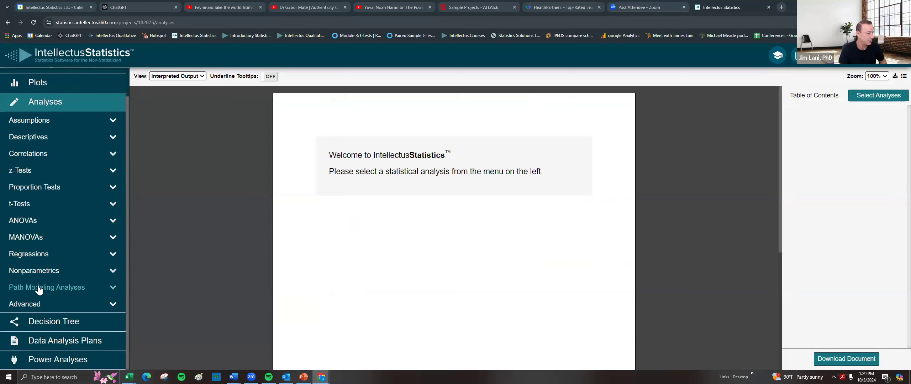
pyautogui.click(39, 288)
pyautogui.scroll(-1, 66, 285)
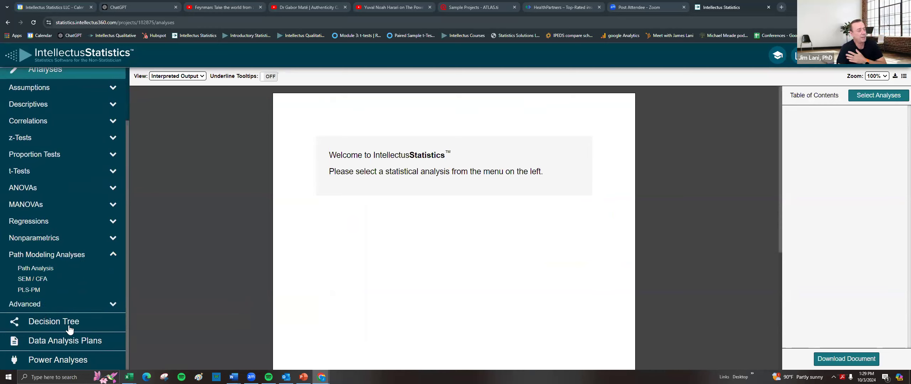
# Step: Use the Decision Tree to find the analysis for predicting a scale outcome, and view its setup dialog without calculating
pyautogui.click(50, 323)
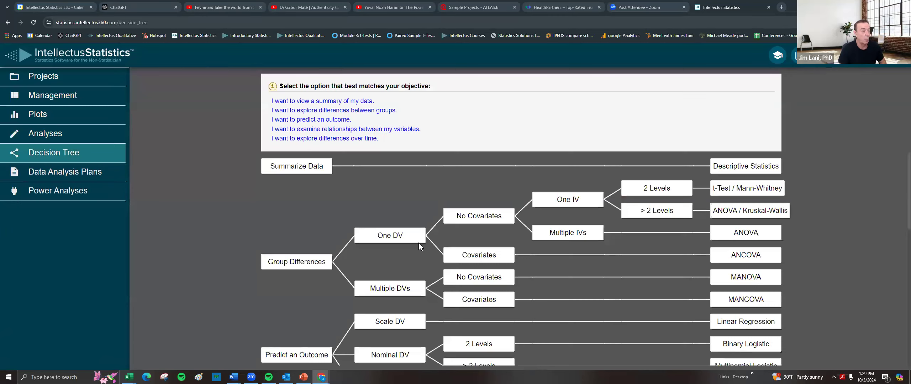
pyautogui.scroll(-1, 566, 207)
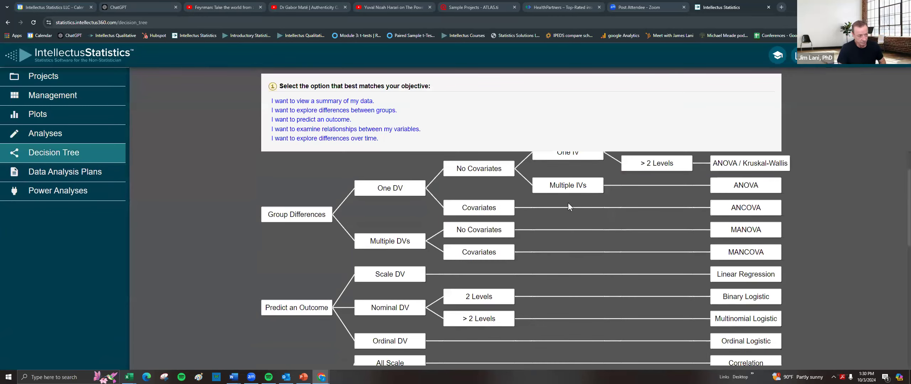
pyautogui.hotkey('ctrl', '-')
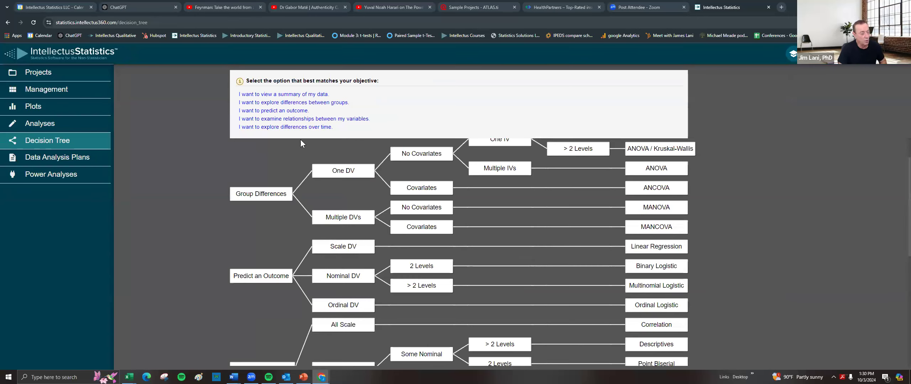
pyautogui.hotkey('ctrl', '+')
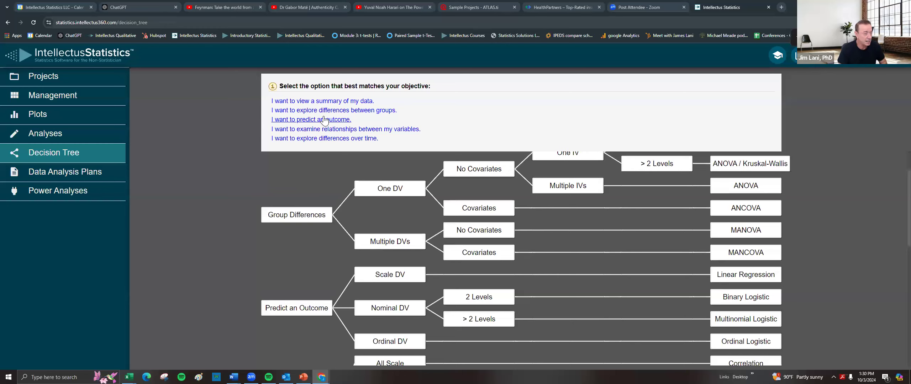
pyautogui.click(297, 121)
pyautogui.click(278, 101)
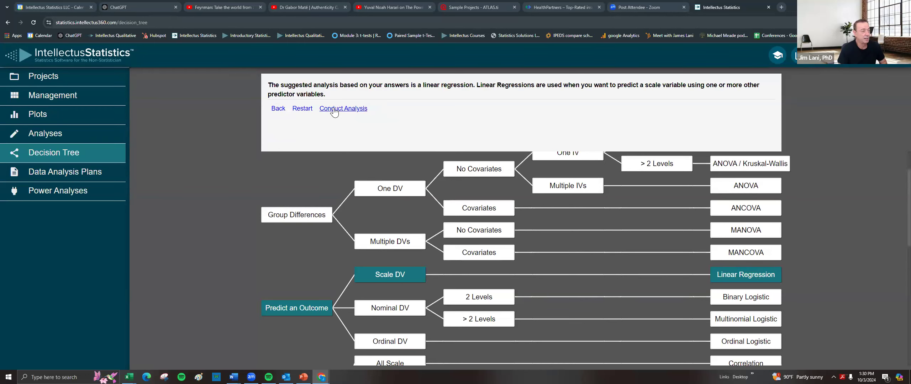
pyautogui.click(334, 108)
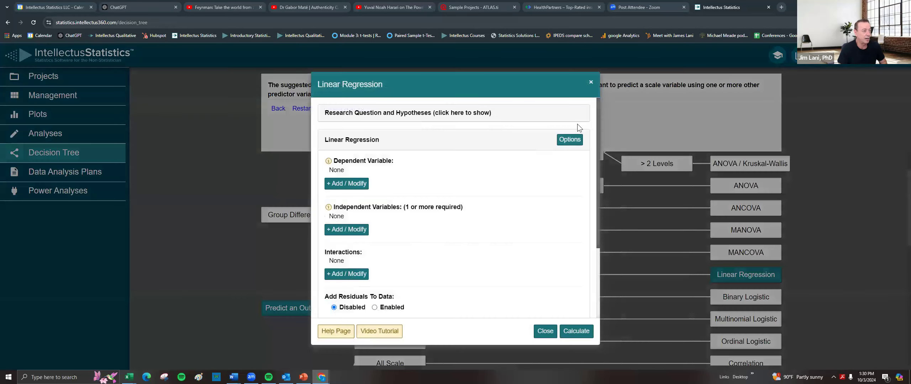
pyautogui.click(591, 83)
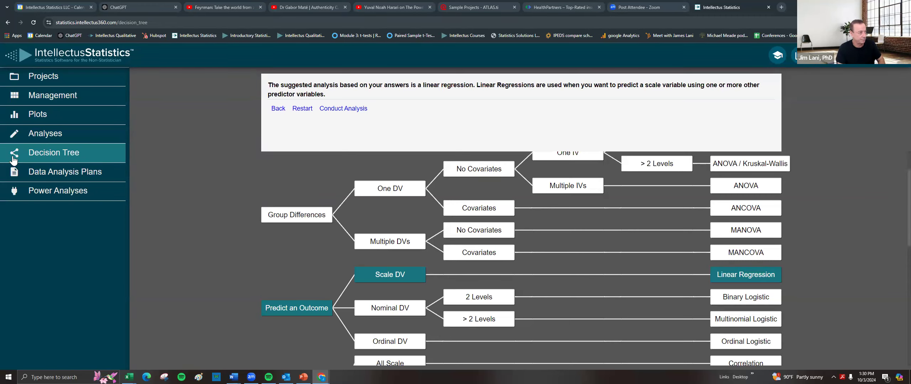
# Step: Open the Linear Regression data analysis plan template and read through its research question and assumptions
pyautogui.click(34, 175)
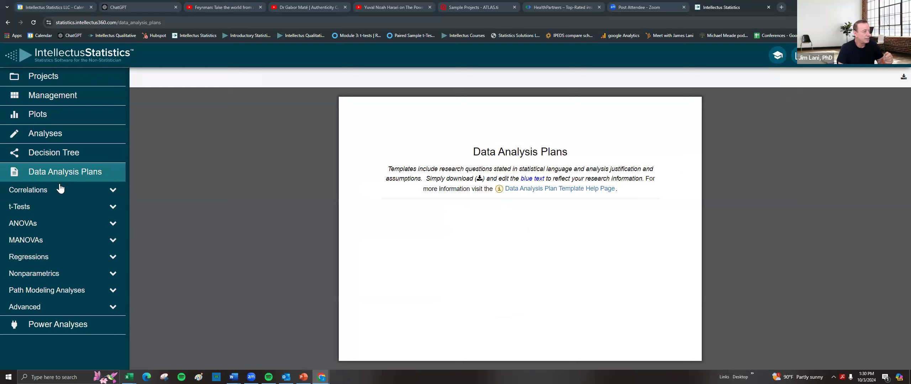
pyautogui.click(31, 258)
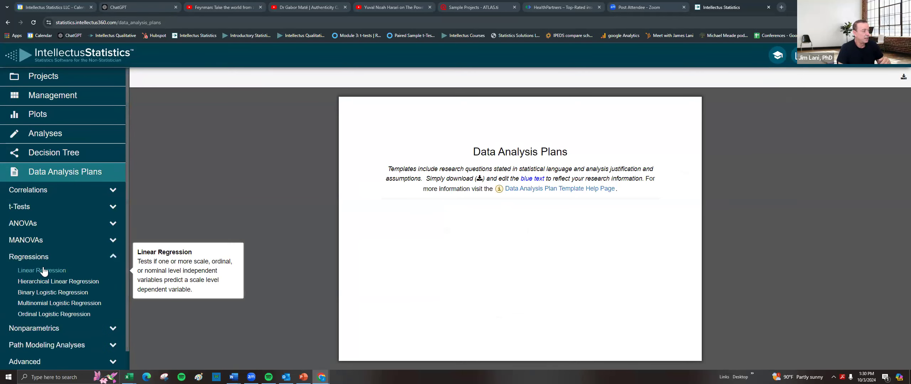
pyautogui.click(42, 271)
pyautogui.scroll(-1, 600, 229)
pyautogui.scroll(-7, 599, 229)
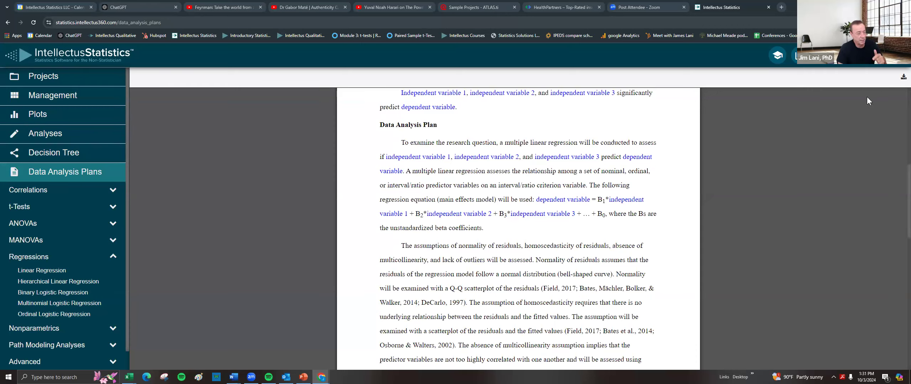
# Step: Generate a Linear Regression power analysis with 4 predictors and review the sample size for a medium effect
pyautogui.scroll(-1, 67, 285)
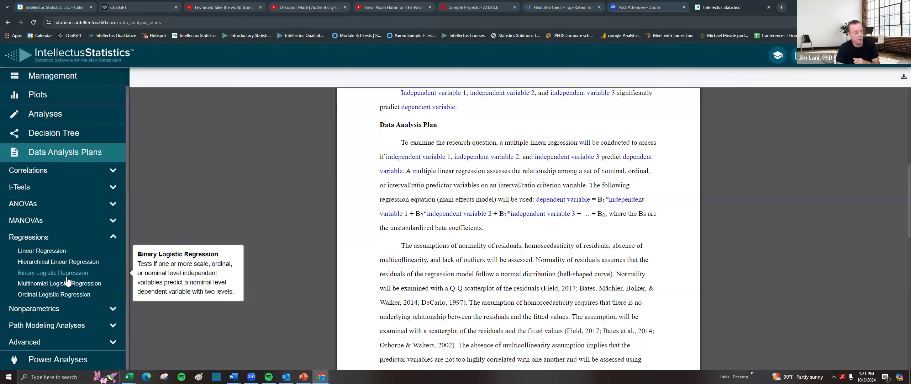
pyautogui.click(39, 360)
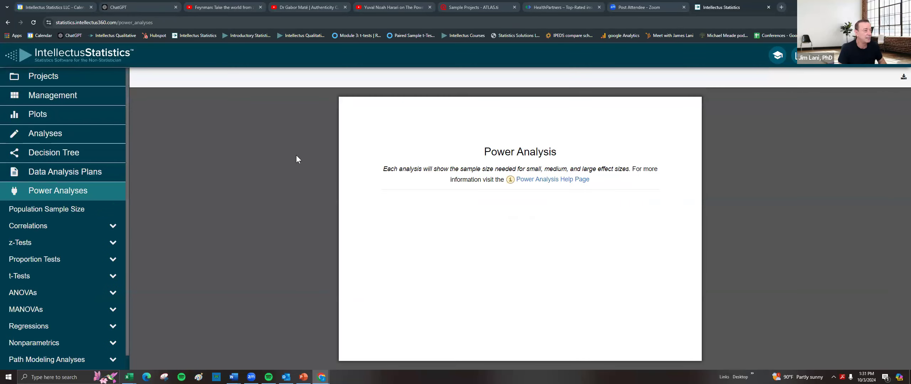
pyautogui.click(48, 326)
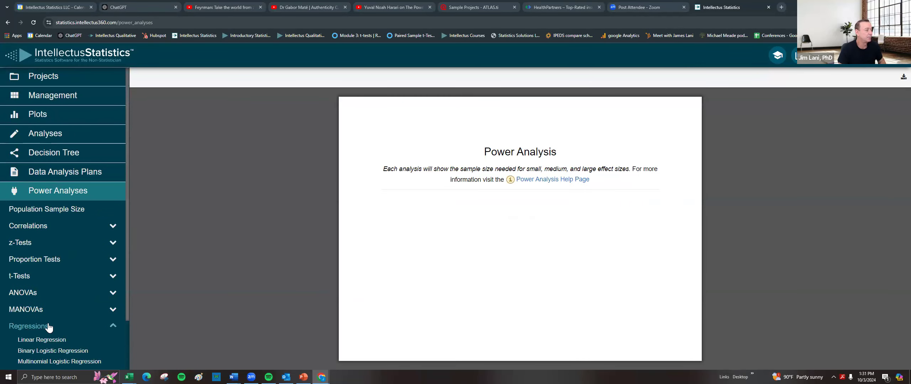
pyautogui.click(48, 341)
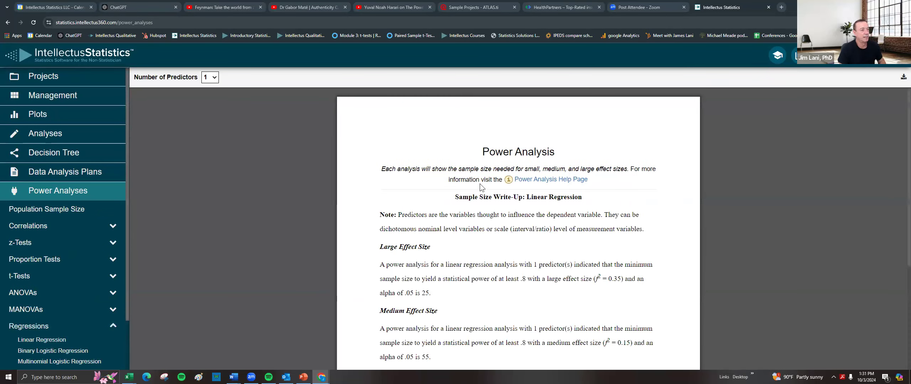
pyautogui.click(217, 77)
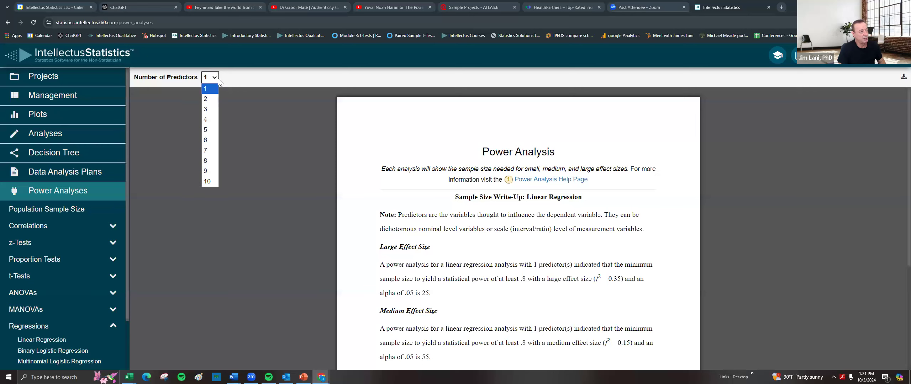
pyautogui.click(210, 120)
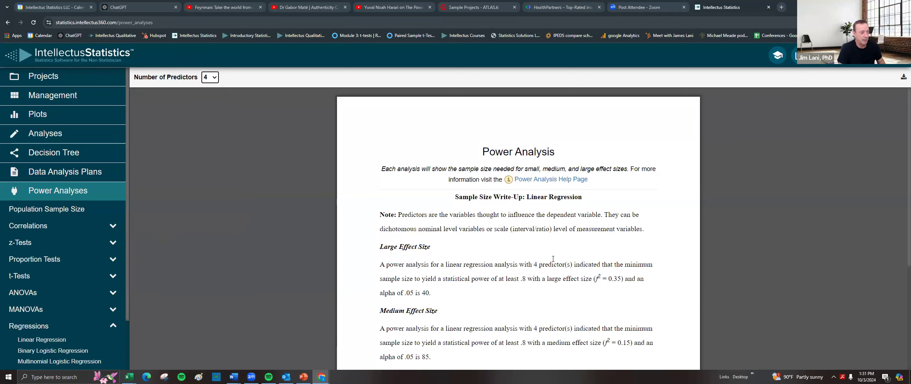
pyautogui.scroll(-3, 515, 251)
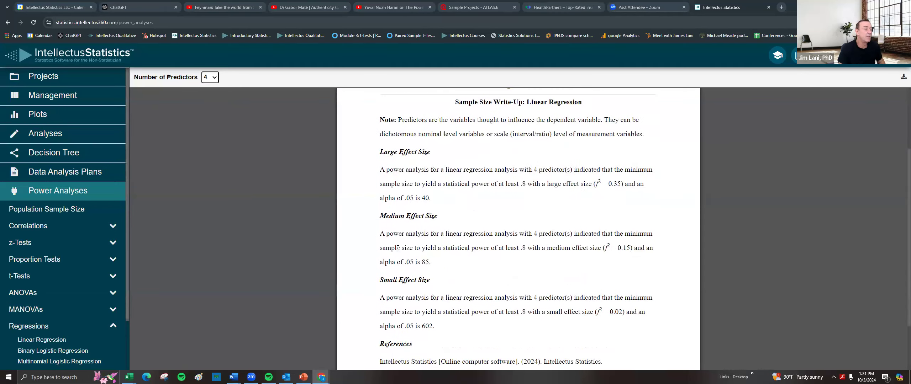
pyautogui.doubleClick(426, 262)
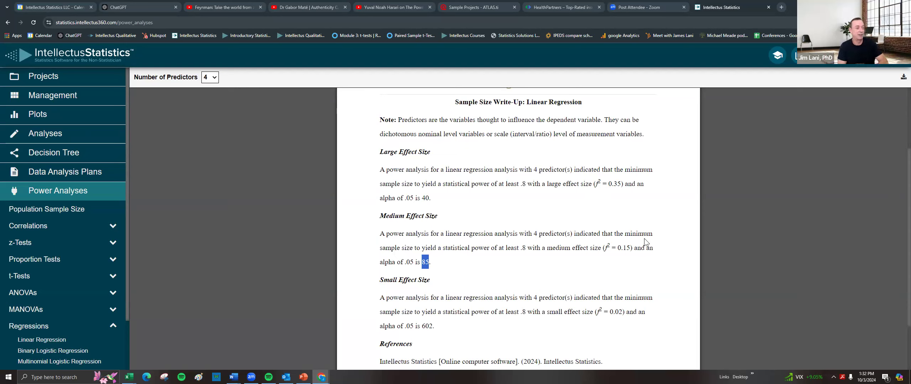
pyautogui.click(593, 171)
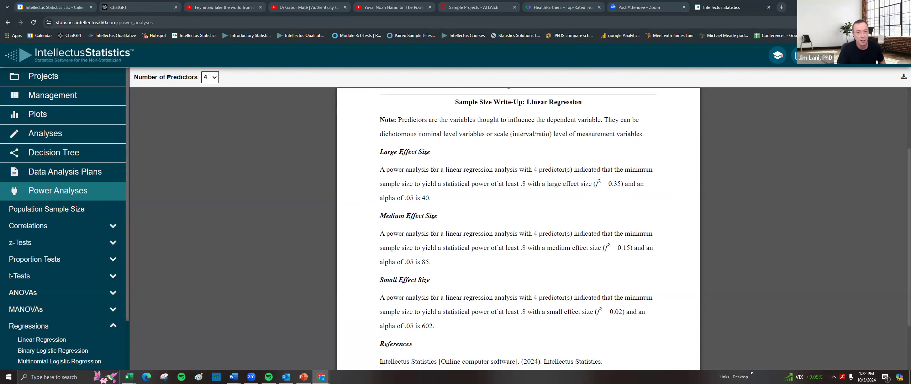
# Step: Log out of the Intellectus Statistics account
pyautogui.click(886, 57)
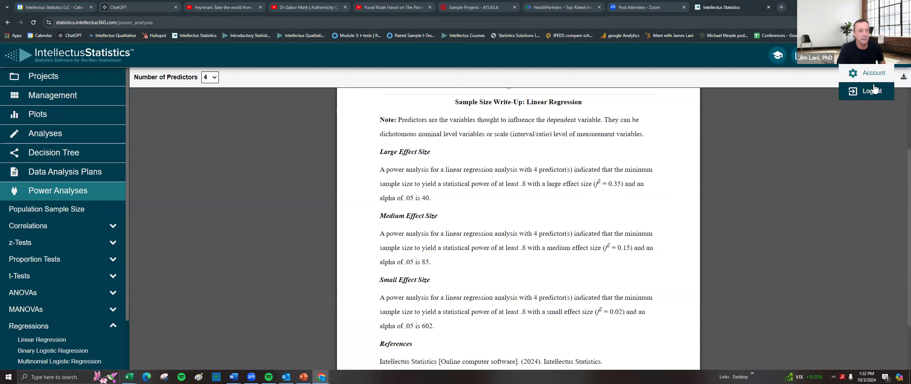
pyautogui.click(869, 89)
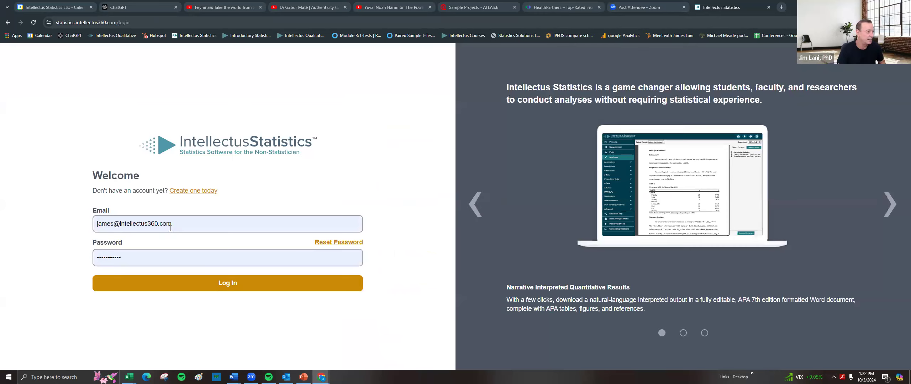
# Step: Log back in to Intellectus Statistics with the saved account email and password
pyautogui.click(170, 227)
pyautogui.click(160, 264)
pyautogui.click(164, 283)
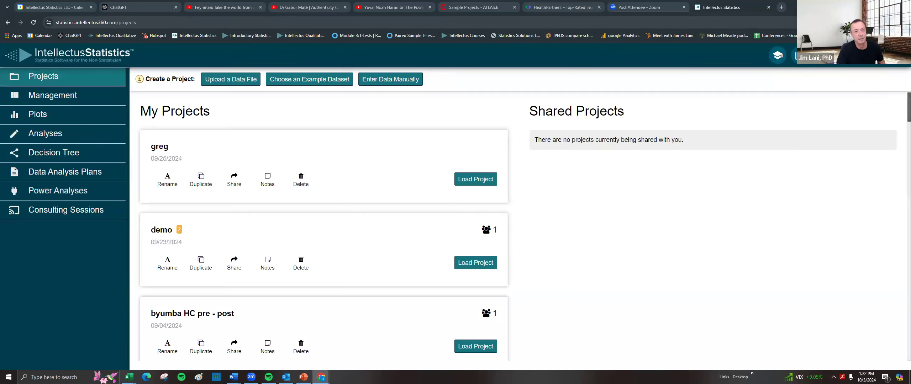
# Step: Dismiss the notice about the shared demo project and accept all four pending project-sharing invitations
pyautogui.click(844, 56)
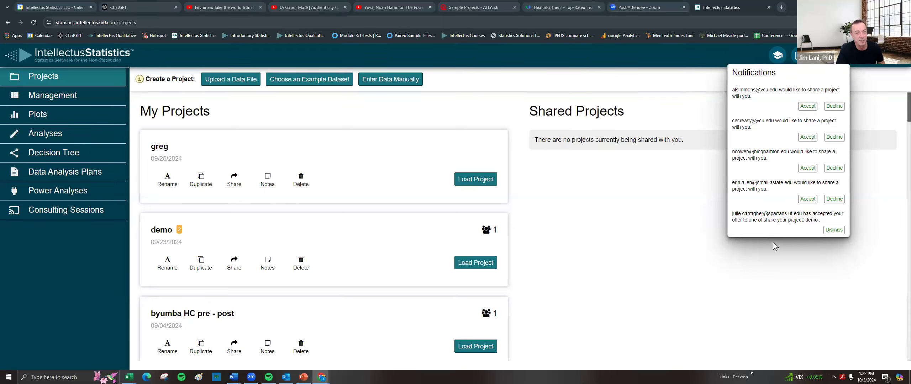
pyautogui.click(831, 231)
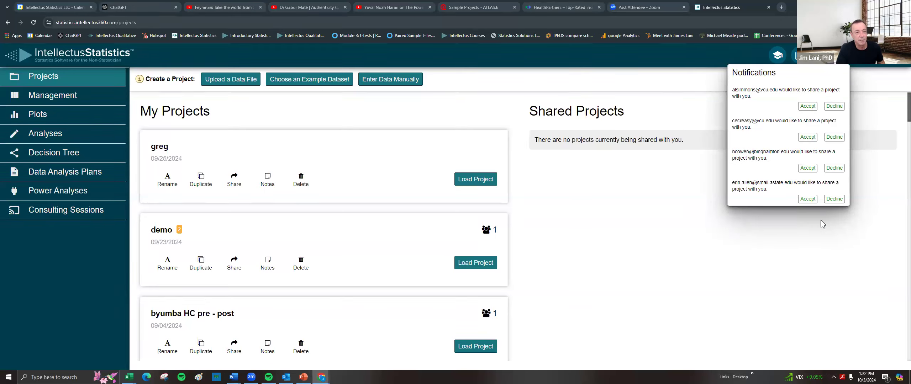
pyautogui.click(813, 201)
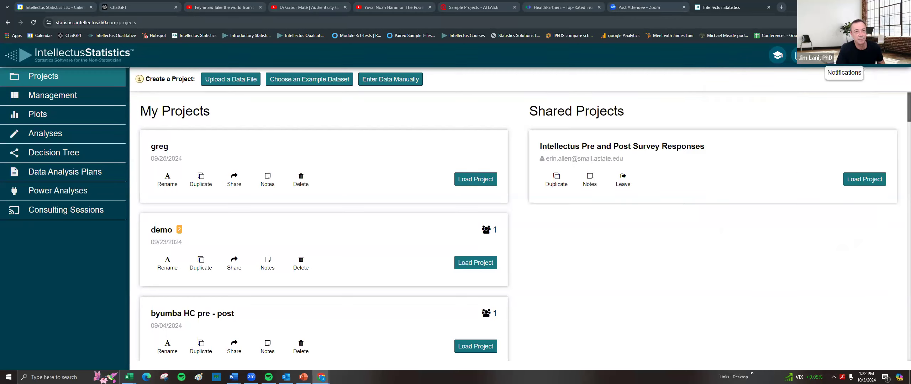
pyautogui.click(845, 56)
pyautogui.click(808, 166)
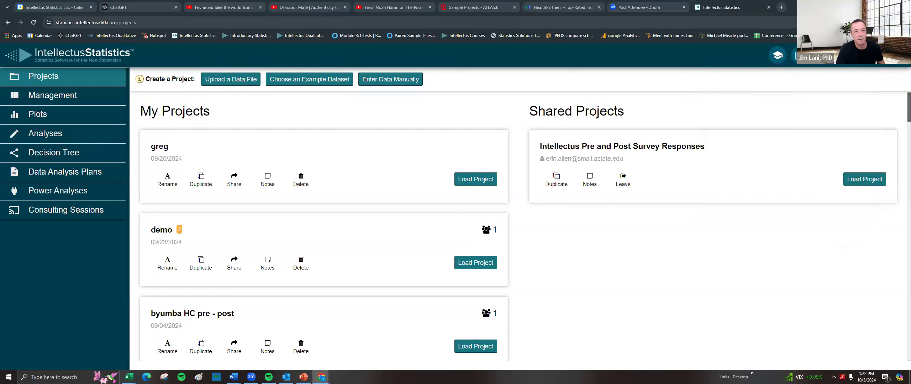
pyautogui.click(845, 56)
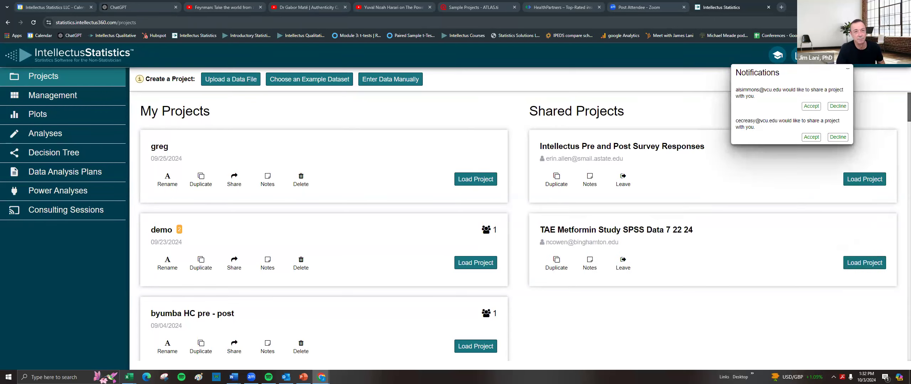
pyautogui.click(809, 140)
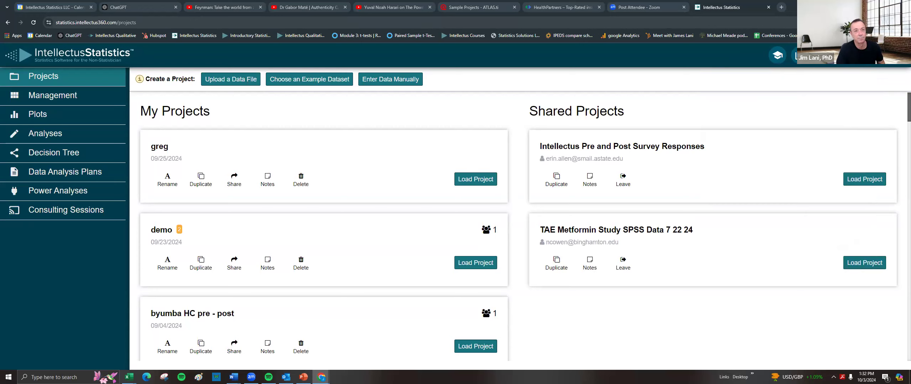
pyautogui.click(845, 56)
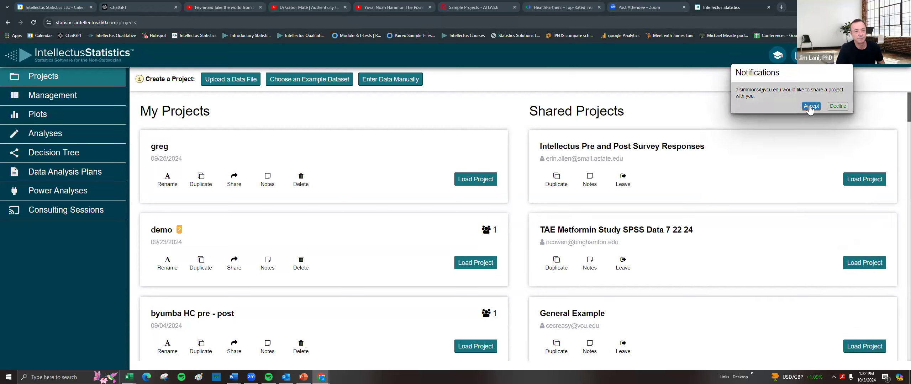
pyautogui.click(811, 105)
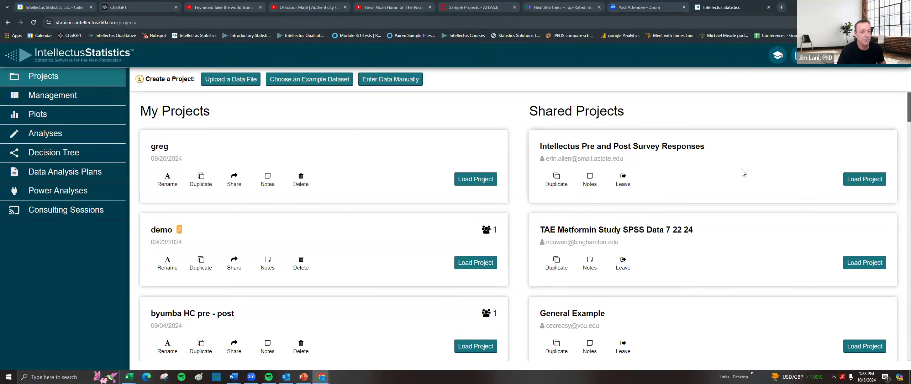
# Step: Load the shared project Intellectus Pre and Post Survey Responses, taking it over from its current user
pyautogui.click(861, 179)
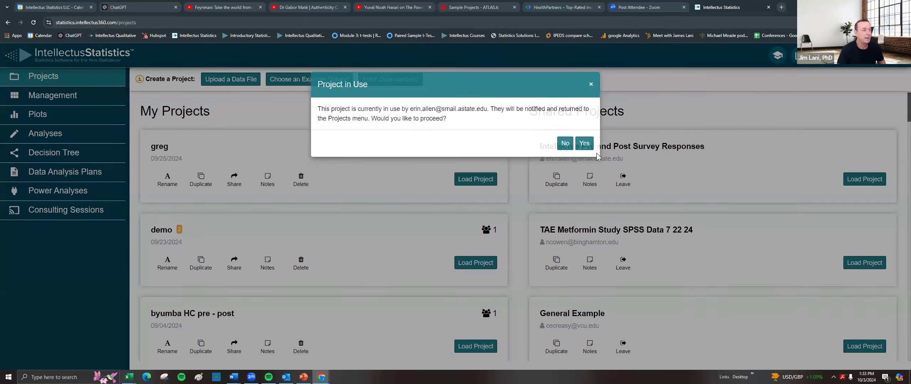
pyautogui.click(585, 144)
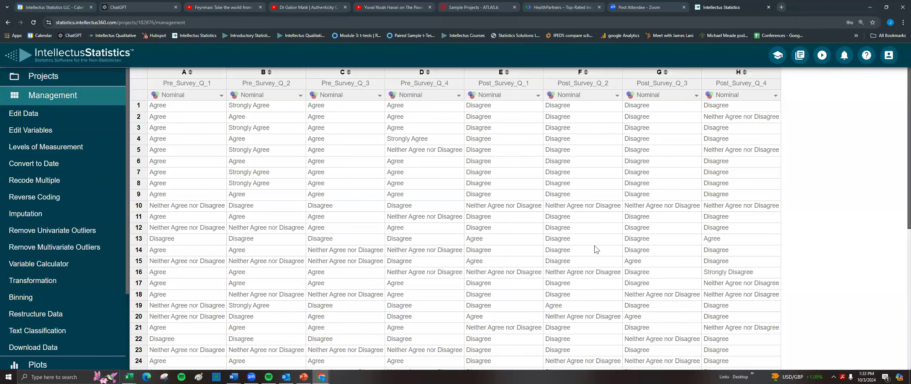
pyautogui.scroll(-5, 380, 262)
pyautogui.scroll(5, 380, 258)
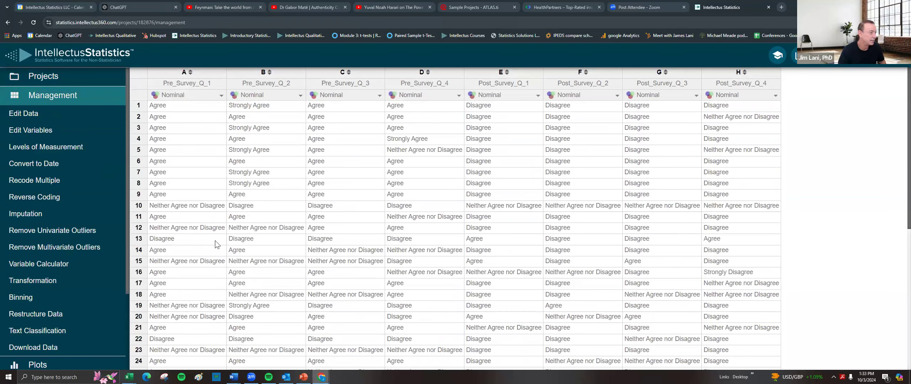
# Step: Examine the responses in the Pre_Survey and Post_Survey columns, including the rows with blank post-survey answers
pyautogui.click(324, 307)
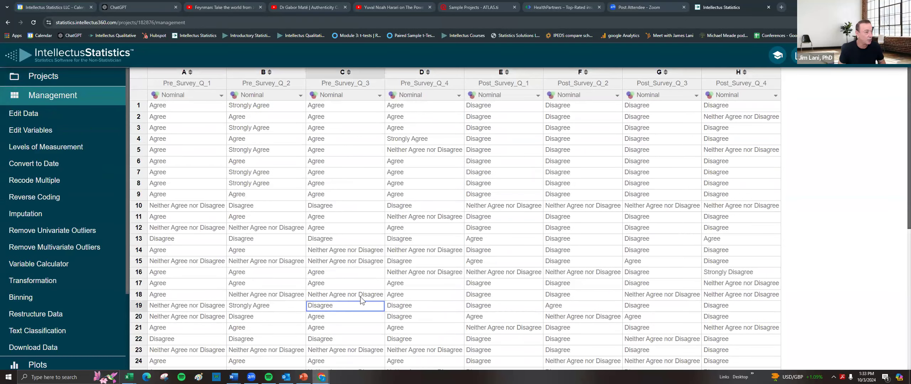
pyautogui.press('Left')
pyautogui.press('Left')
pyautogui.press('Right')
pyautogui.press('Up')
pyautogui.press('Up')
pyautogui.press('Up')
pyautogui.press('Right')
pyautogui.press('Right')
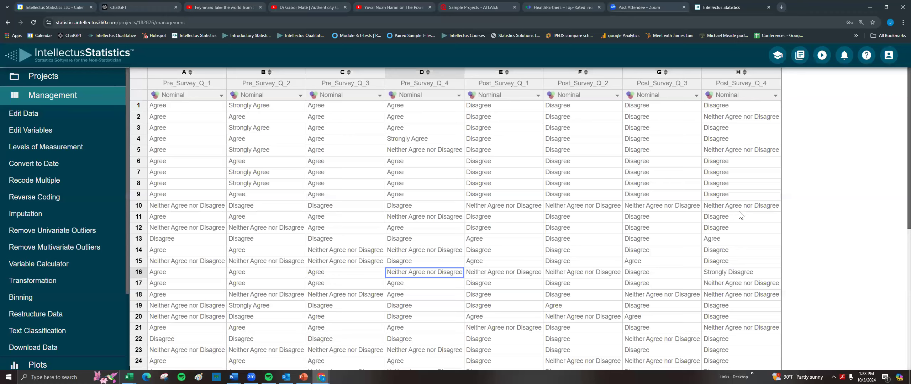
pyautogui.scroll(-8, 671, 223)
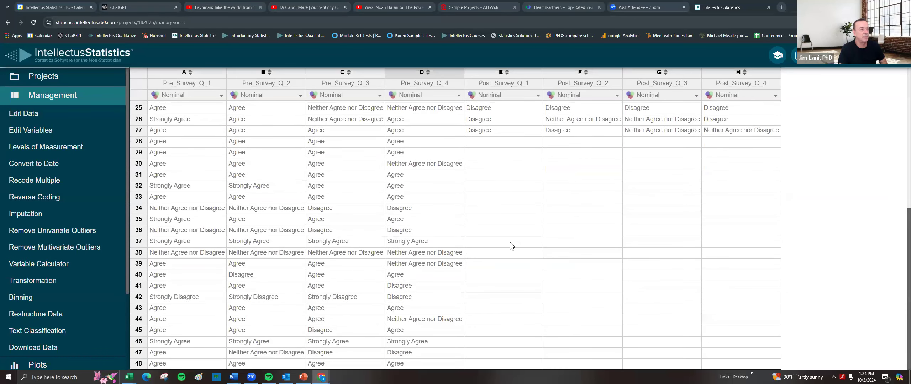
pyautogui.scroll(8, 576, 230)
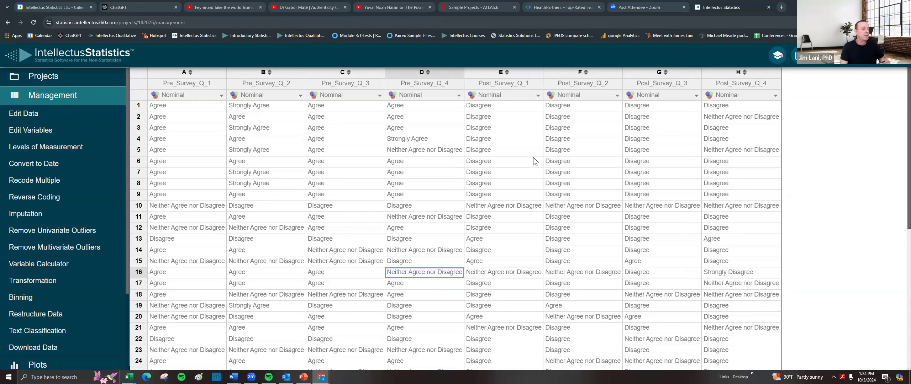
pyautogui.click(513, 185)
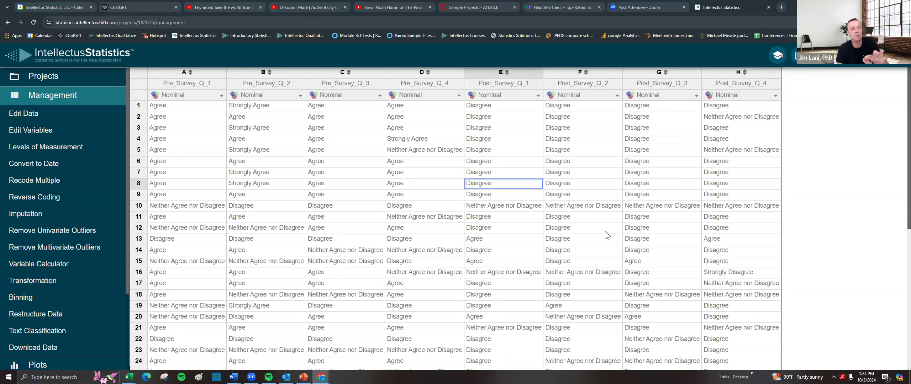
pyautogui.click(592, 231)
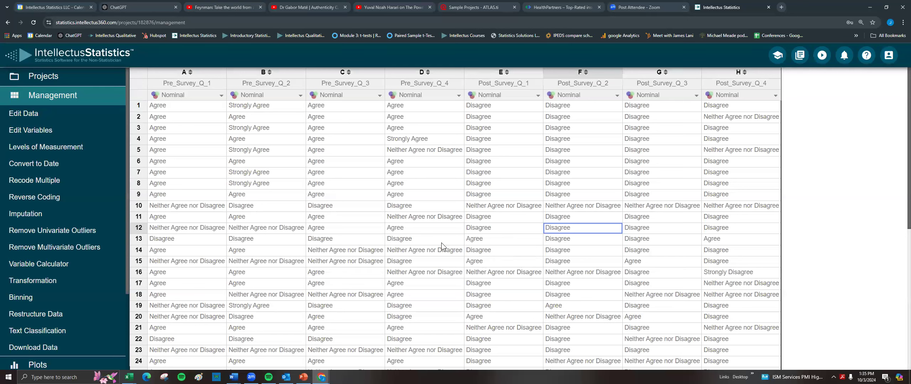
pyautogui.click(484, 106)
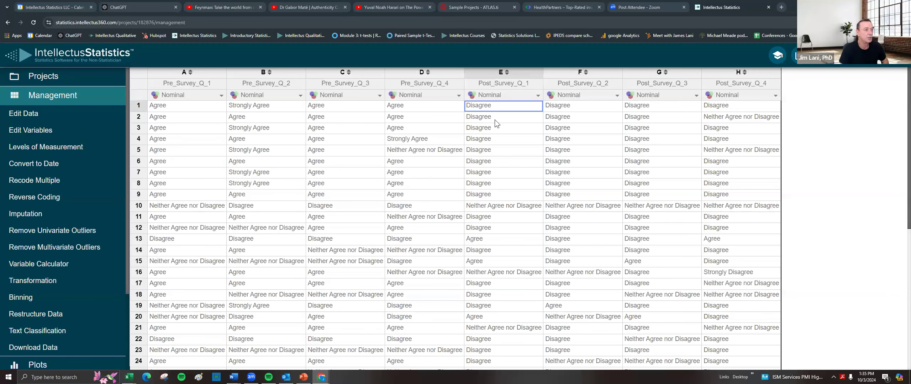
# Step: Set up a multiple-variable recode of all eight Pre_Survey and Post_Survey questions to the Scale measurement
pyautogui.click(37, 182)
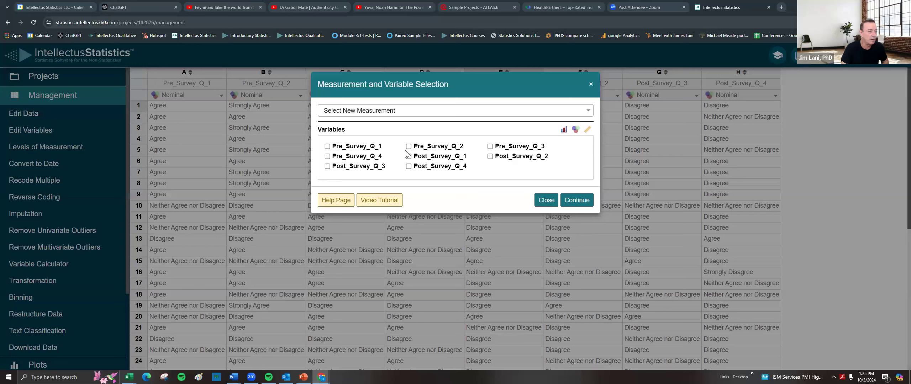
pyautogui.click(365, 149)
pyautogui.click(365, 159)
pyautogui.click(361, 169)
pyautogui.click(415, 156)
pyautogui.click(420, 169)
pyautogui.click(428, 149)
pyautogui.click(515, 150)
pyautogui.click(503, 158)
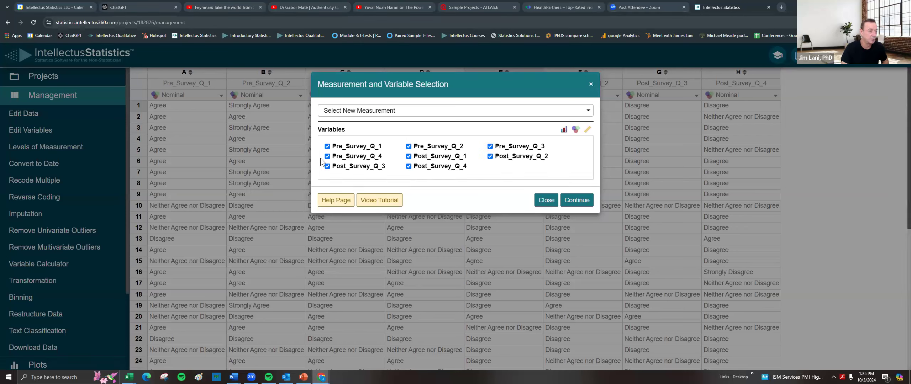
pyautogui.click(397, 111)
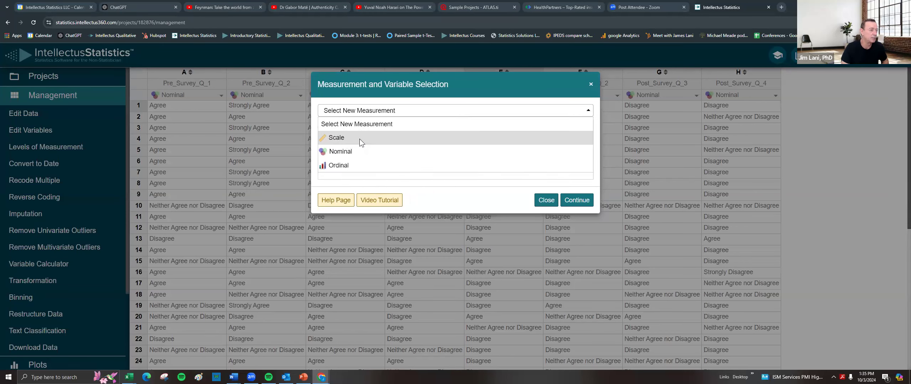
pyautogui.click(348, 142)
pyautogui.click(577, 201)
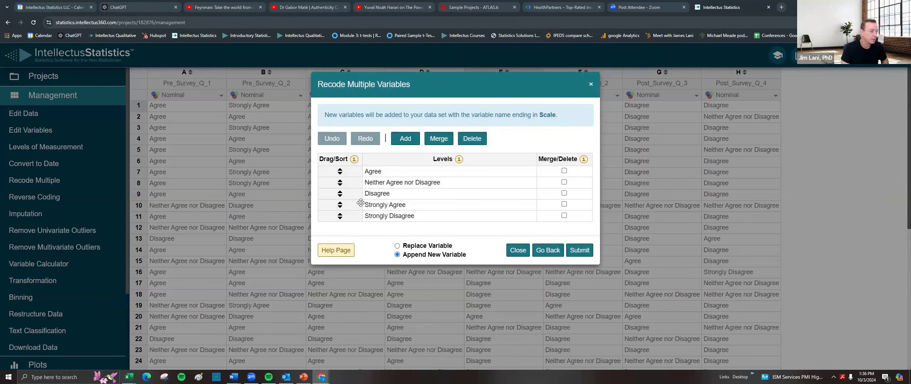
# Step: Order the levels from Strongly Agree to Strongly Disagree, recode them as 1 to 5, and replace the original variables
pyautogui.moveTo(359, 206); pyautogui.dragTo(365, 184)
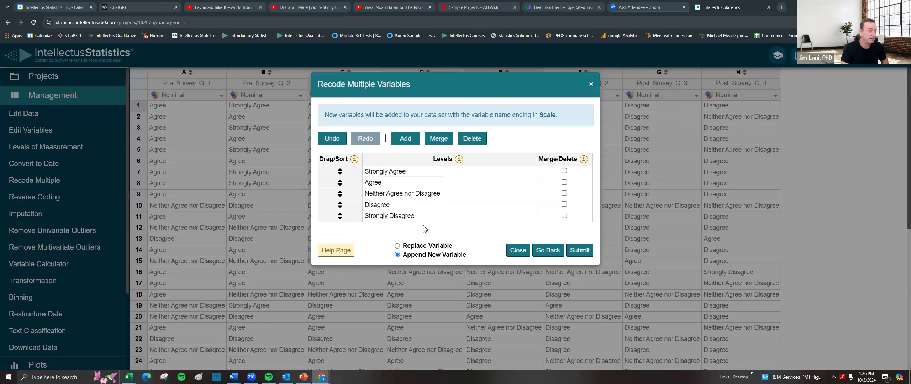
pyautogui.click(418, 172)
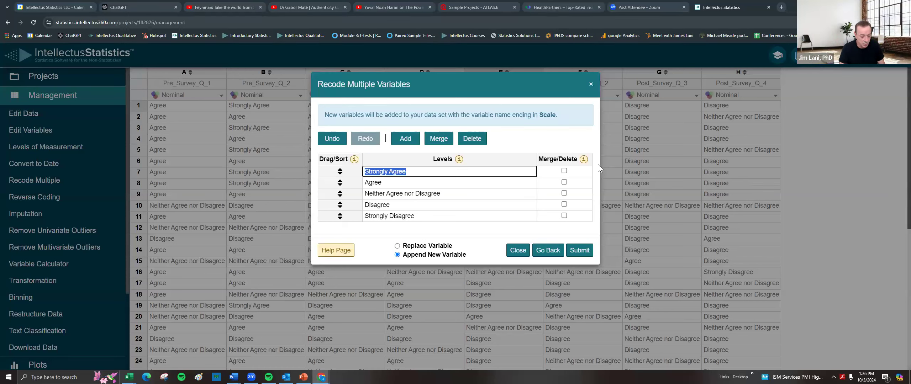
pyautogui.write('1')
pyautogui.click(396, 182)
pyautogui.write('2')
pyautogui.click(406, 193)
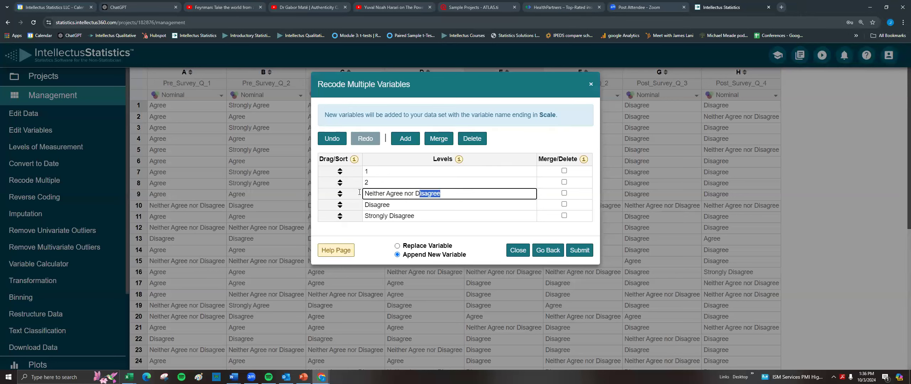
pyautogui.write('3')
pyautogui.click(417, 205)
pyautogui.write('4')
pyautogui.click(435, 215)
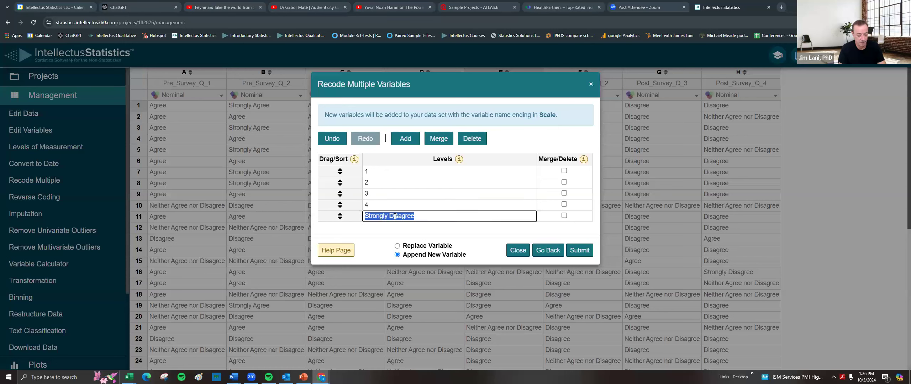
pyautogui.write('5')
pyautogui.click(412, 247)
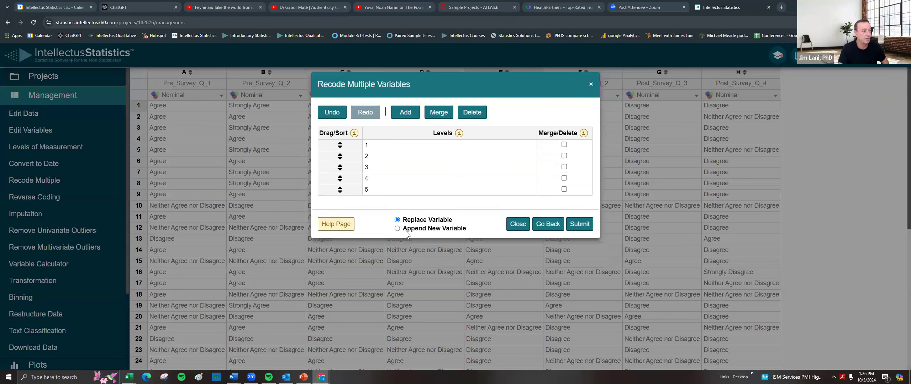
pyautogui.click(580, 224)
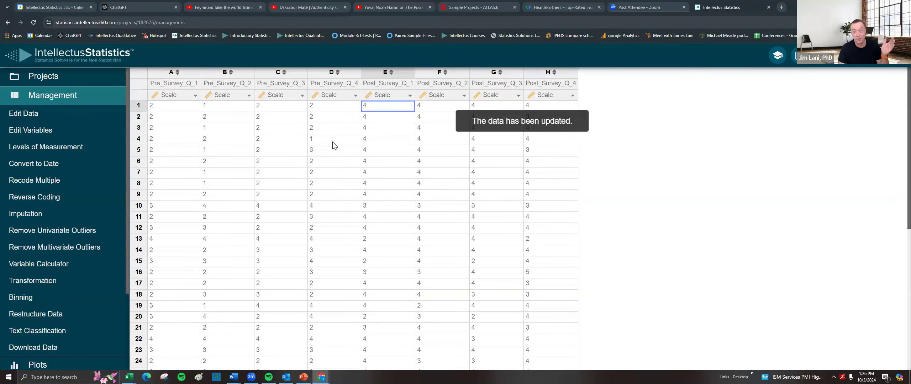
# Step: Start a new variable named Pre in the Variable Calculator, keeping the data columns in view
pyautogui.click(47, 268)
pyautogui.click(475, 121)
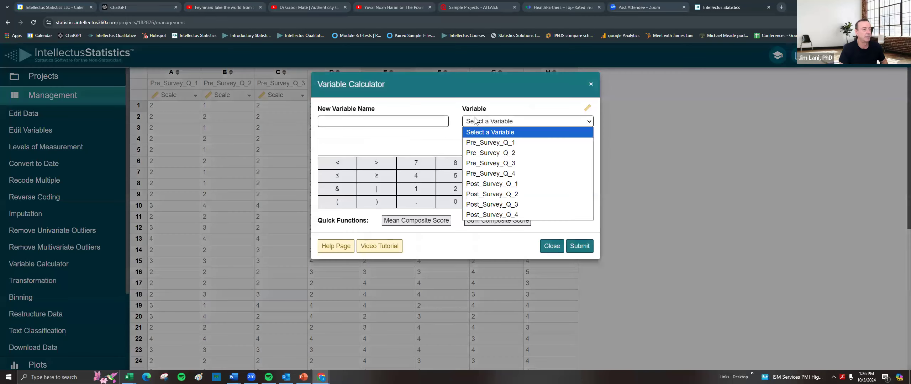
pyautogui.click(380, 123)
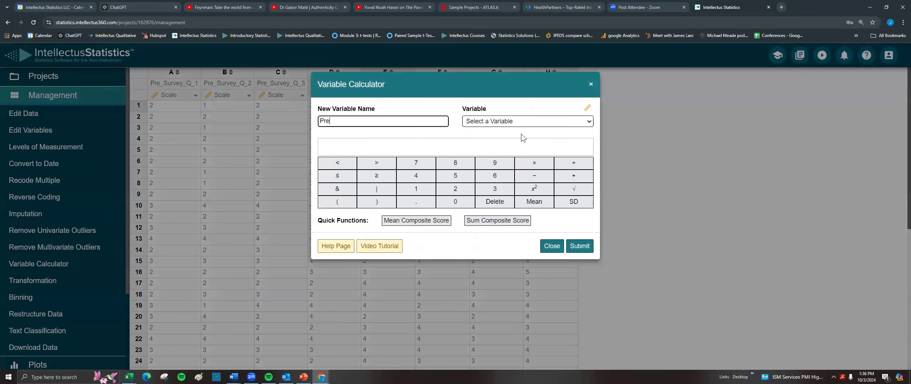
pyautogui.moveTo(518, 91); pyautogui.dragTo(510, 131)
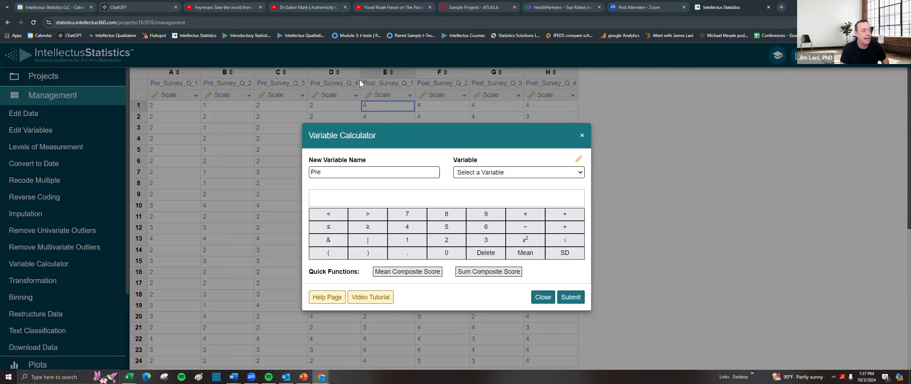
pyautogui.click(498, 174)
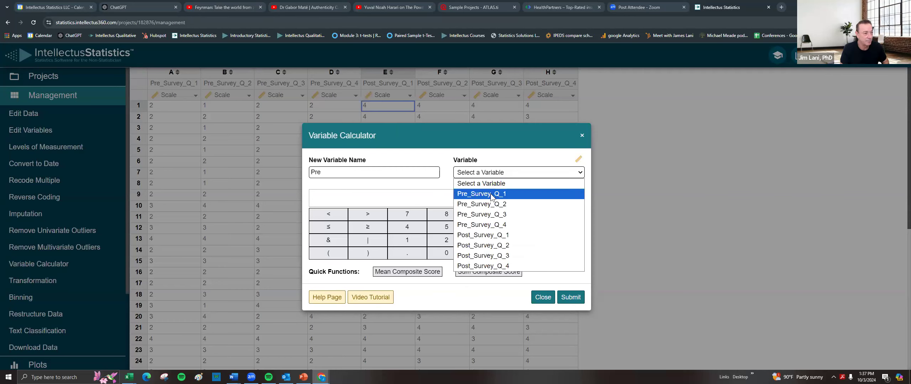
pyautogui.click(479, 147)
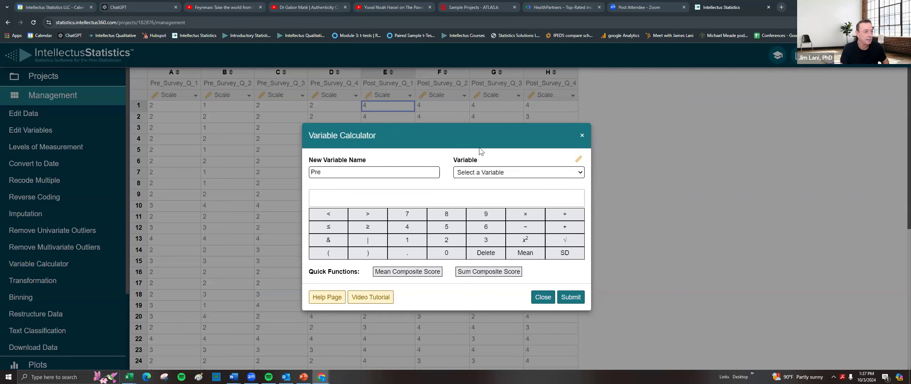
# Step: Compute the Pre variable as the mean composite score of Pre_Survey_Q_1 through Pre_Survey_Q_4 and add it to the dataset
pyautogui.click(406, 272)
pyautogui.click(350, 177)
pyautogui.click(440, 178)
pyautogui.click(499, 177)
pyautogui.click(345, 186)
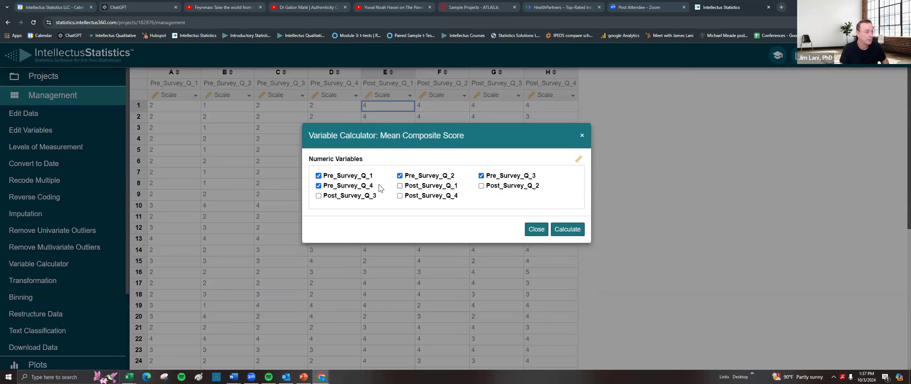
pyautogui.click(567, 230)
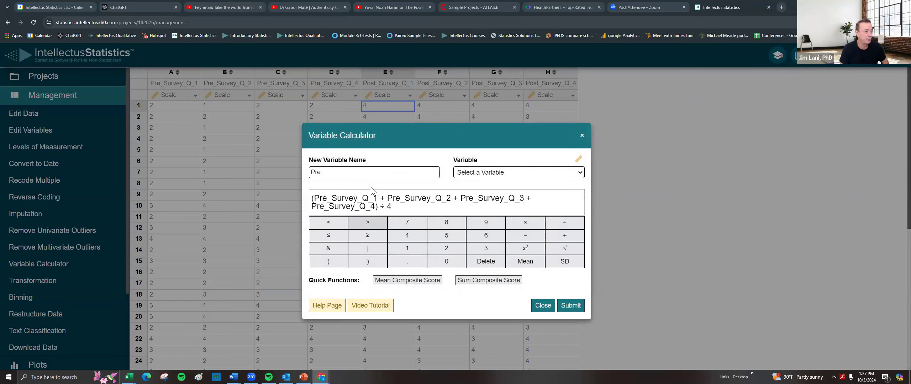
pyautogui.click(566, 307)
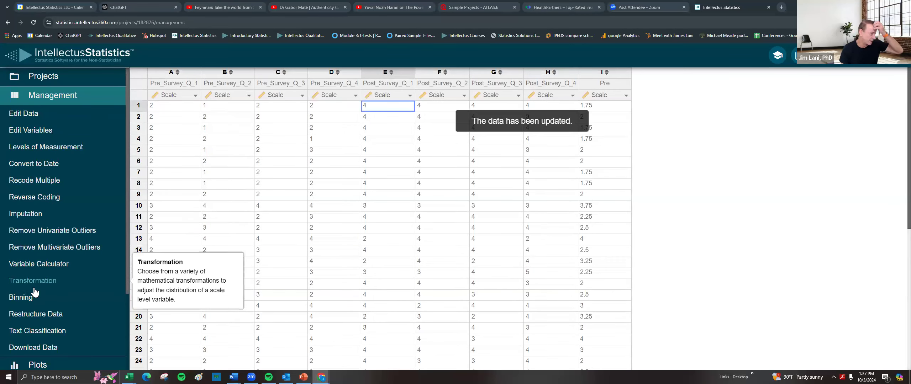
# Step: Create a variable named post in the Variable Calculator as the mean composite score of Post_Survey_Q_1 through Post_Survey_Q_4
pyautogui.click(40, 264)
pyautogui.click(359, 122)
pyautogui.write('post')
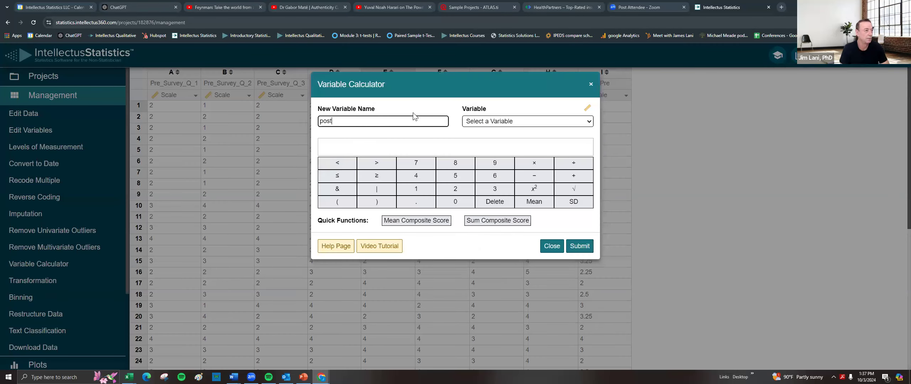
pyautogui.click(424, 221)
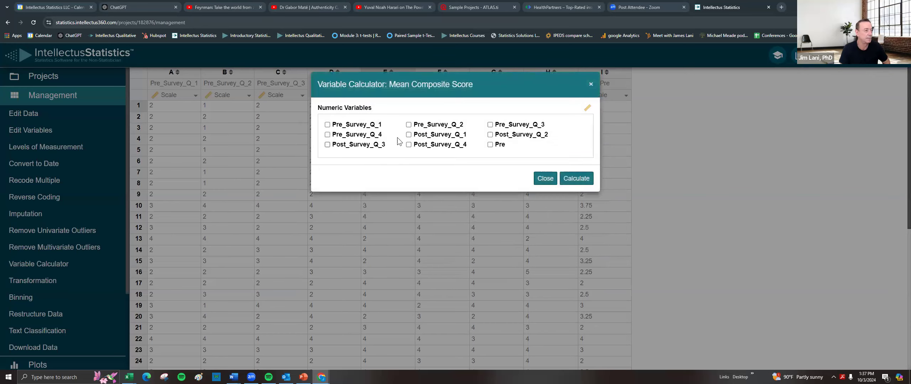
pyautogui.click(436, 138)
pyautogui.click(498, 136)
pyautogui.click(577, 178)
pyautogui.click(580, 198)
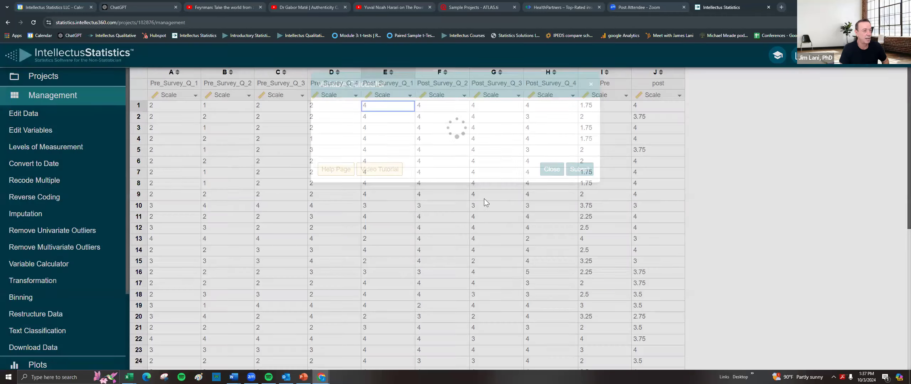
# Step: Calculate descriptive statistics for the Pre and post composite variables
pyautogui.scroll(-3, 71, 177)
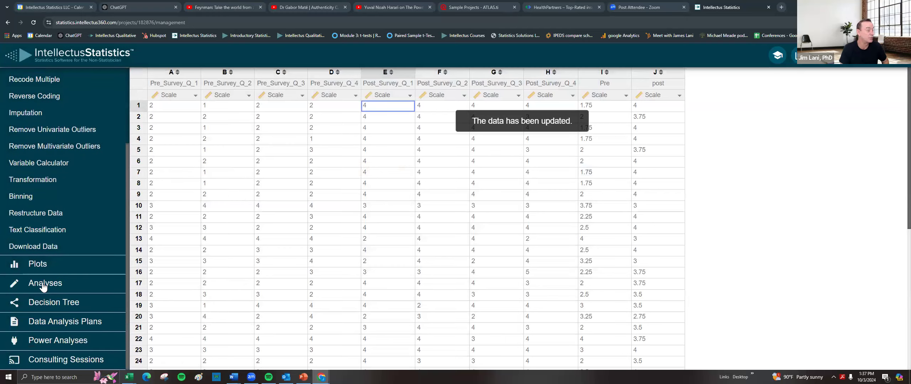
pyautogui.click(45, 285)
pyautogui.click(23, 171)
pyautogui.click(31, 183)
pyautogui.click(347, 156)
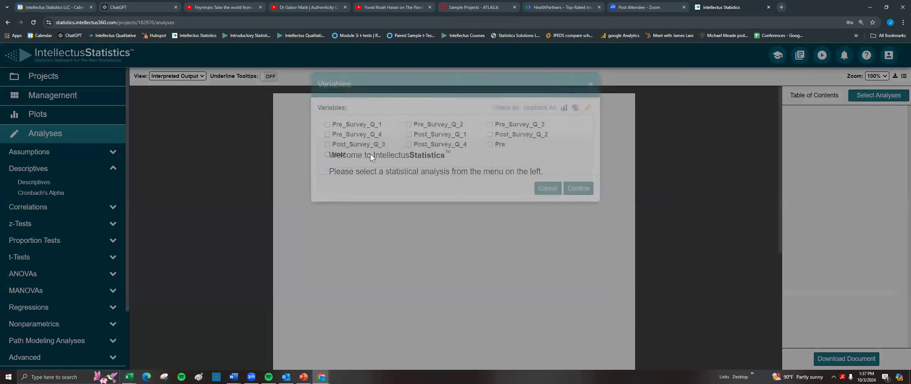
pyautogui.click(327, 155)
pyautogui.click(585, 192)
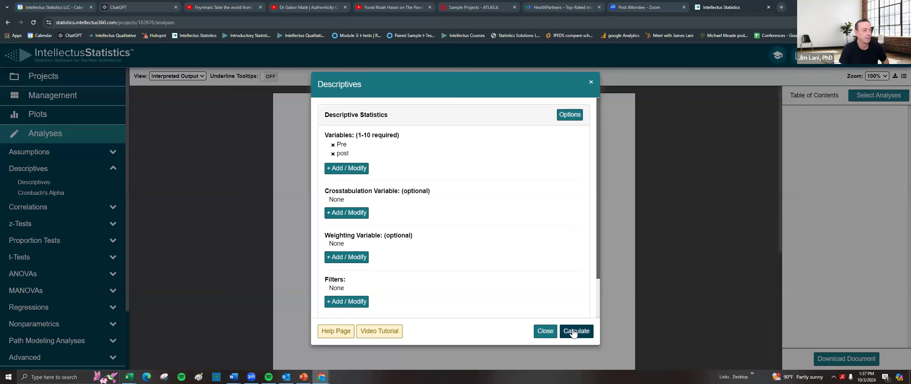
pyautogui.click(571, 330)
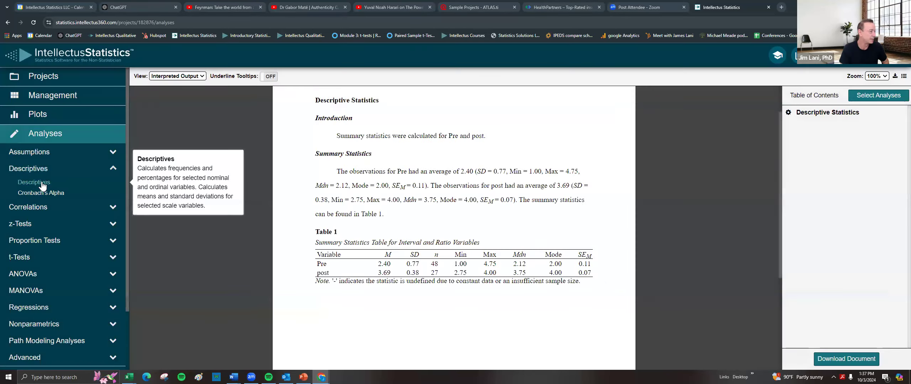
pyautogui.click(35, 183)
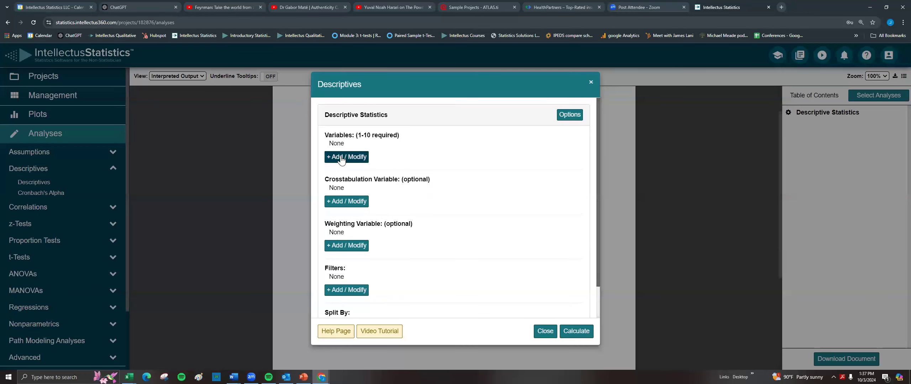
pyautogui.click(342, 158)
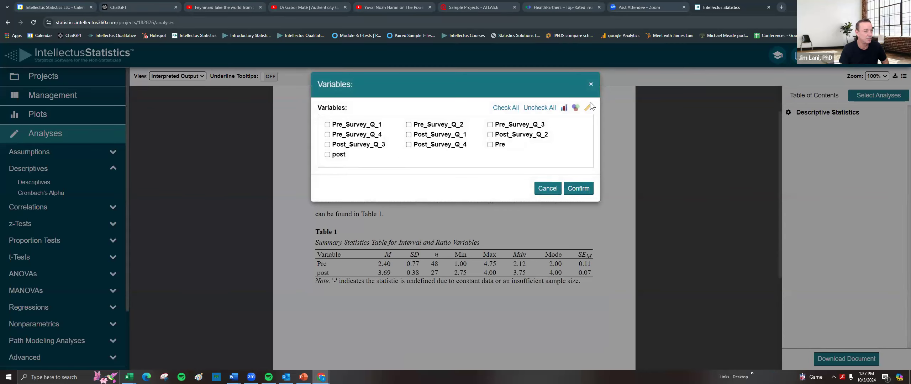
pyautogui.click(591, 85)
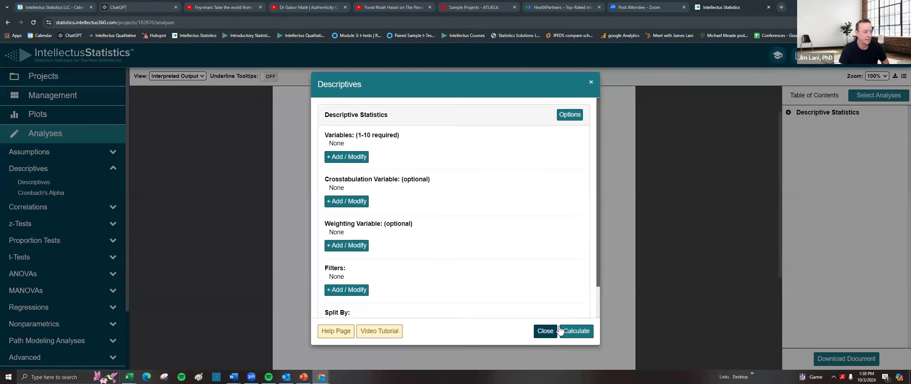
pyautogui.click(538, 331)
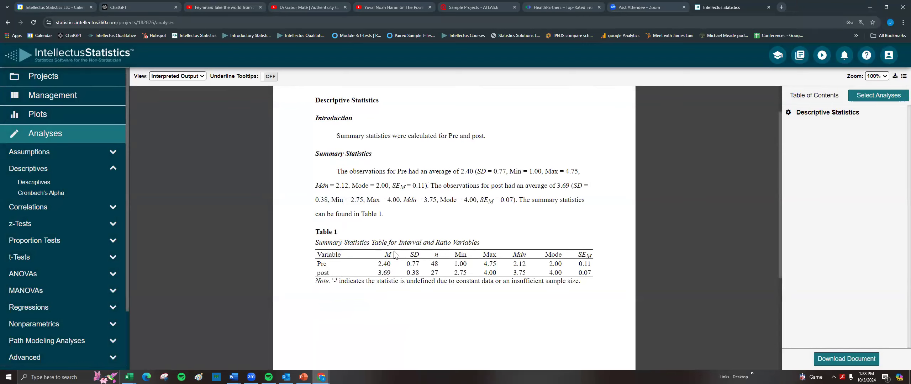
pyautogui.moveTo(396, 255)
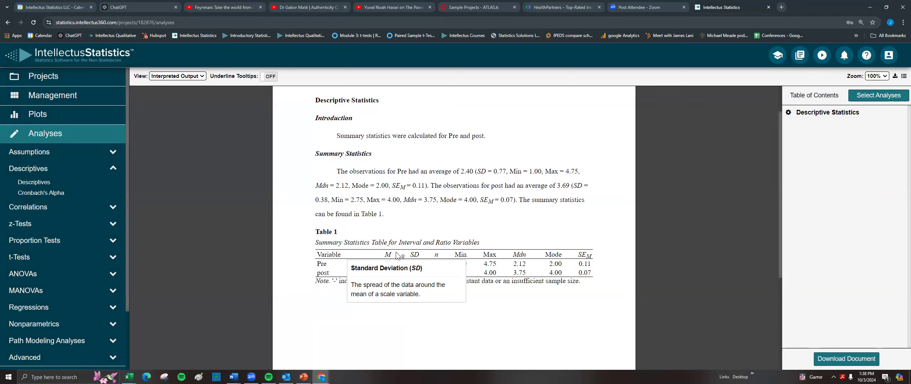
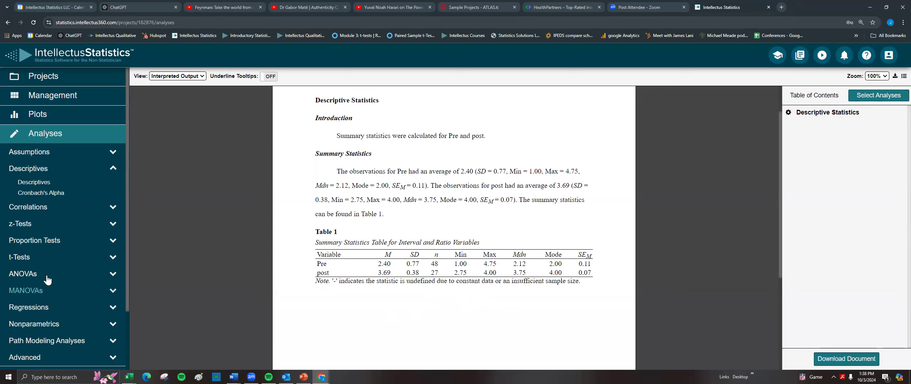
# Step: Run a paired samples t-test with Pre as Variable 1 and post as Variable 2
pyautogui.click(21, 262)
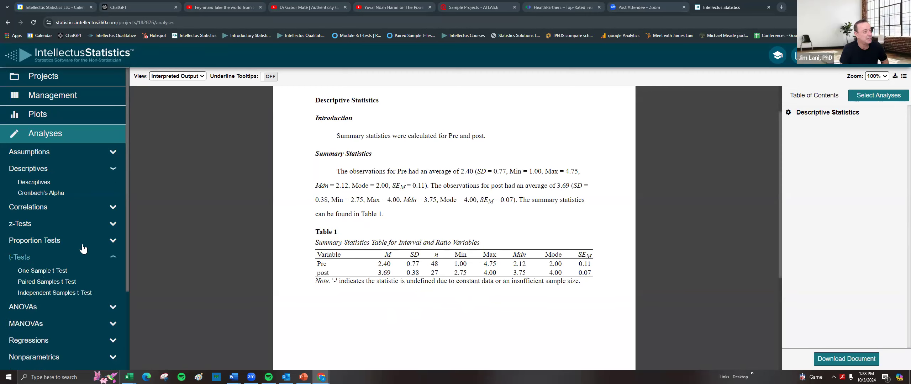
pyautogui.click(43, 261)
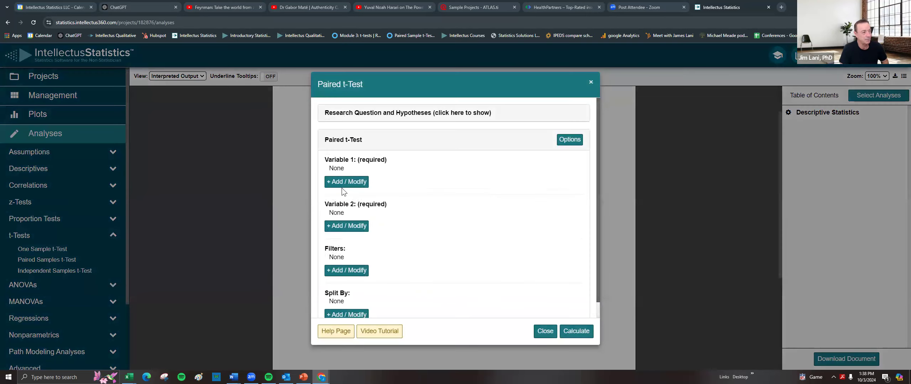
pyautogui.click(348, 182)
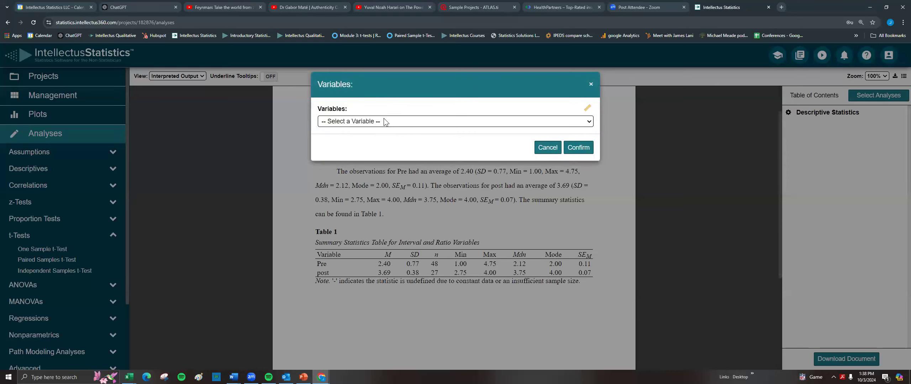
pyautogui.click(356, 122)
pyautogui.click(345, 224)
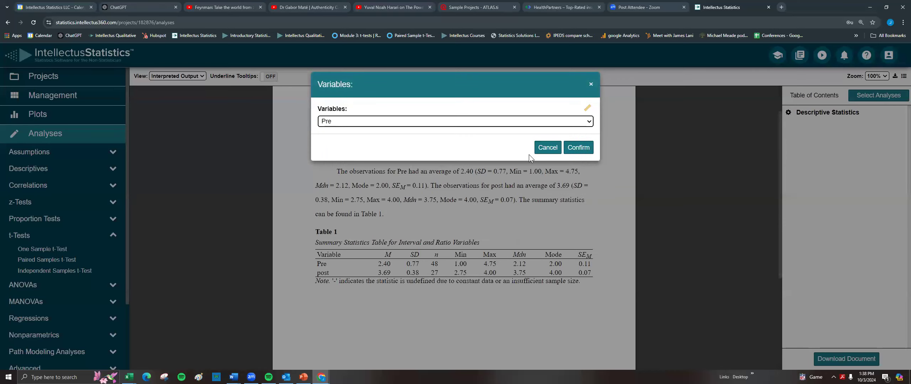
pyautogui.click(587, 148)
pyautogui.click(348, 281)
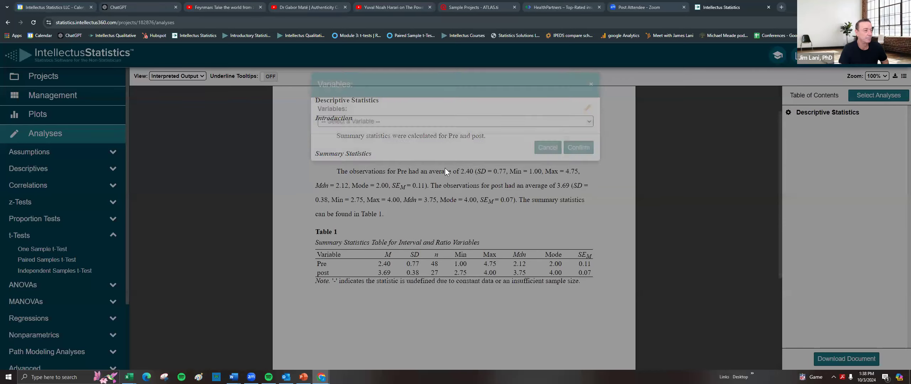
pyautogui.click(386, 121)
pyautogui.click(333, 235)
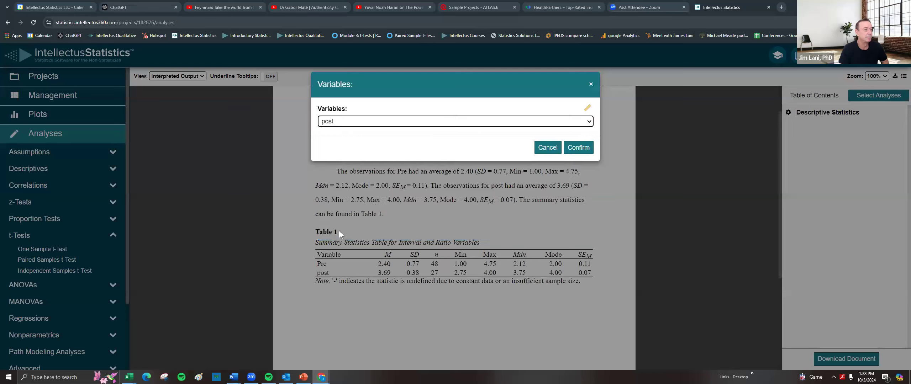
pyautogui.click(589, 151)
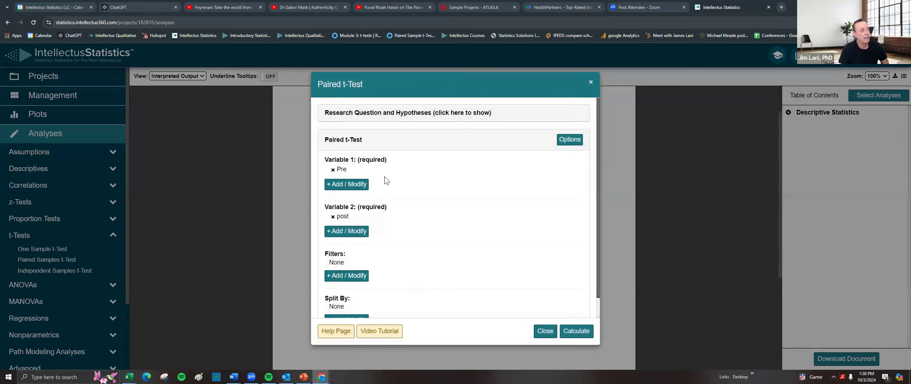
pyautogui.click(577, 331)
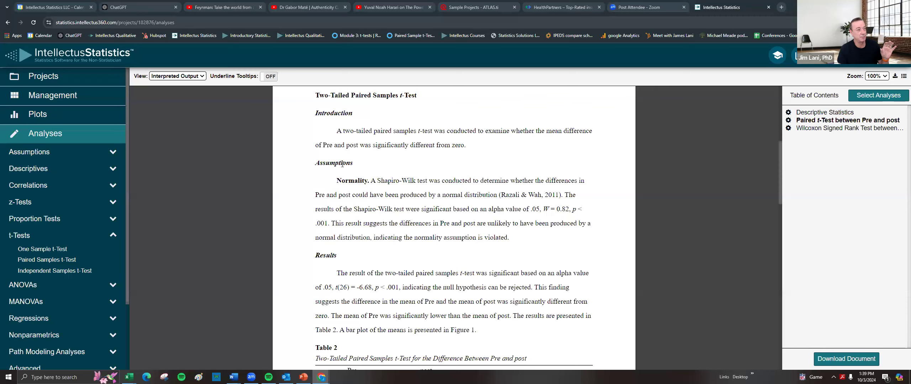
# Step: Examine the paired t-test report, including the Shapiro-Wilk normality assumption, the results paragraph, Table 2 and the bar plot of means
pyautogui.doubleClick(350, 179)
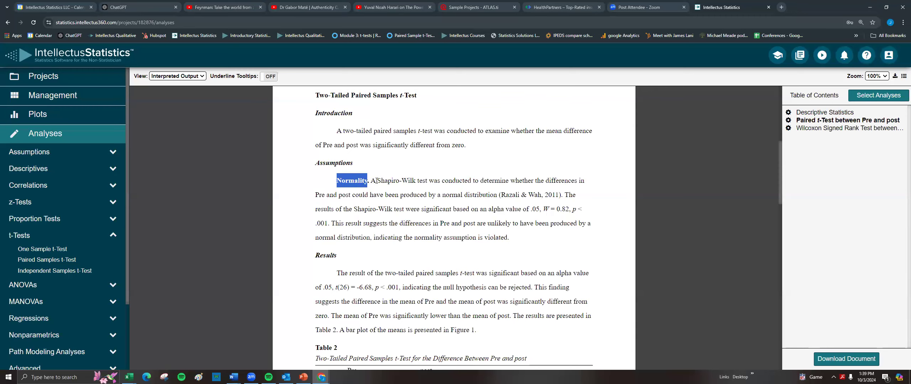
pyautogui.moveTo(377, 181); pyautogui.dragTo(417, 181)
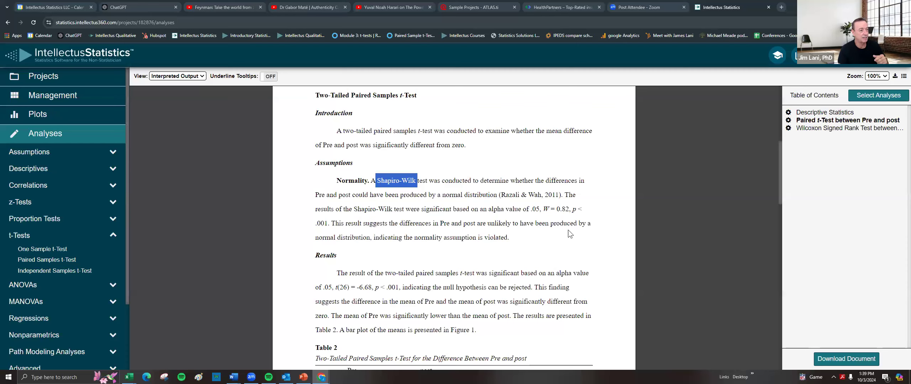
pyautogui.moveTo(536, 209); pyautogui.dragTo(577, 209)
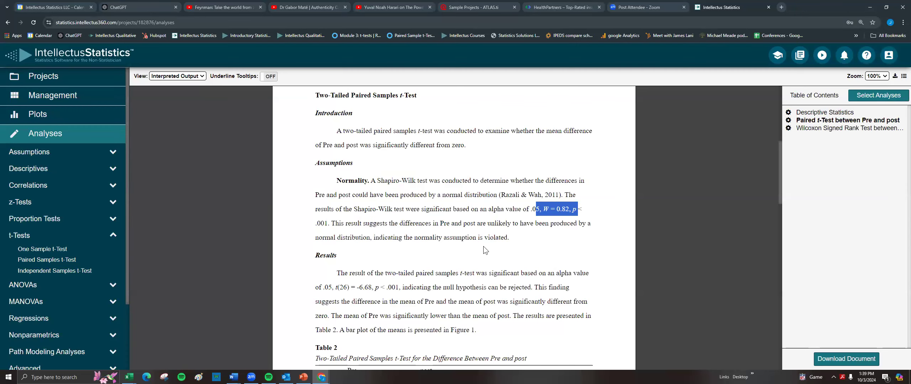
pyautogui.click(480, 237)
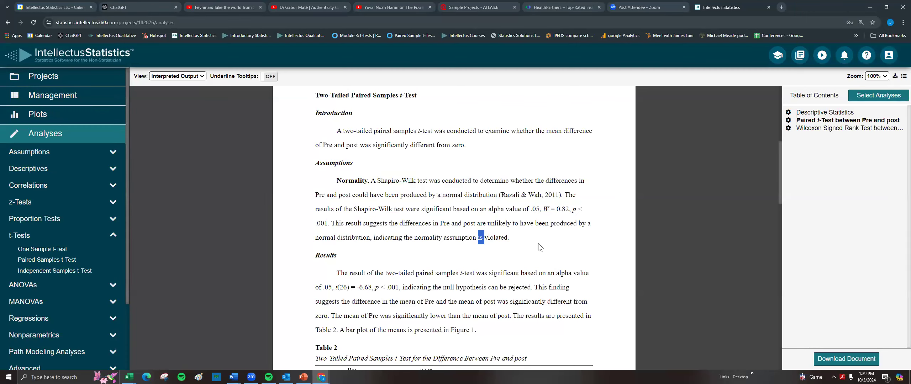
pyautogui.scroll(-3, 540, 249)
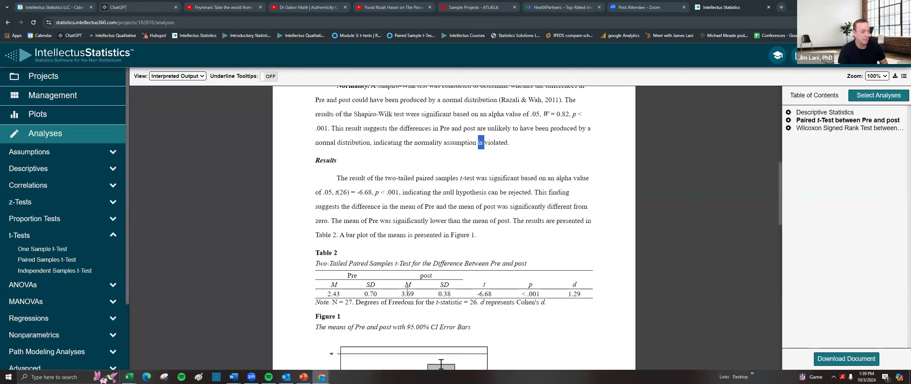
pyautogui.moveTo(481, 179); pyautogui.dragTo(518, 179)
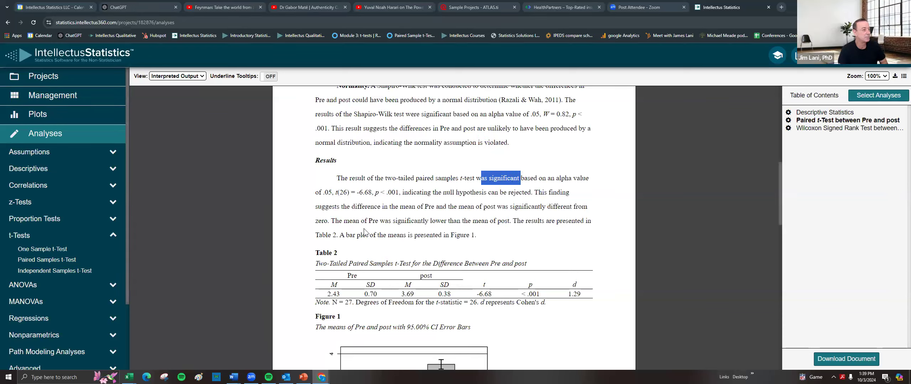
pyautogui.moveTo(331, 221); pyautogui.dragTo(508, 225)
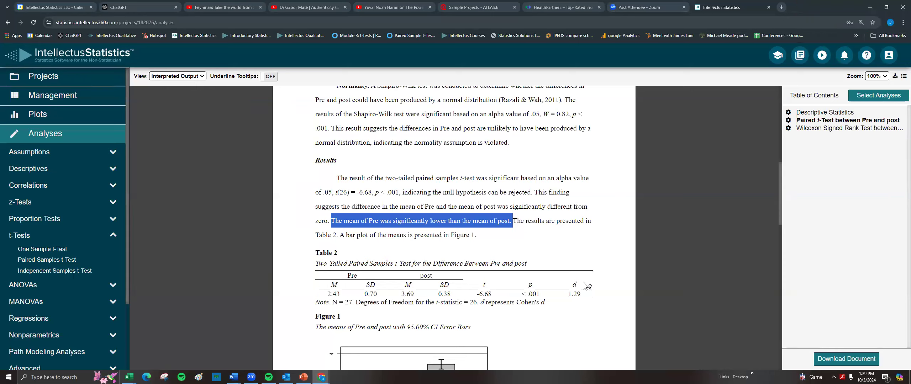
pyautogui.moveTo(578, 285)
pyautogui.scroll(-4, 500, 331)
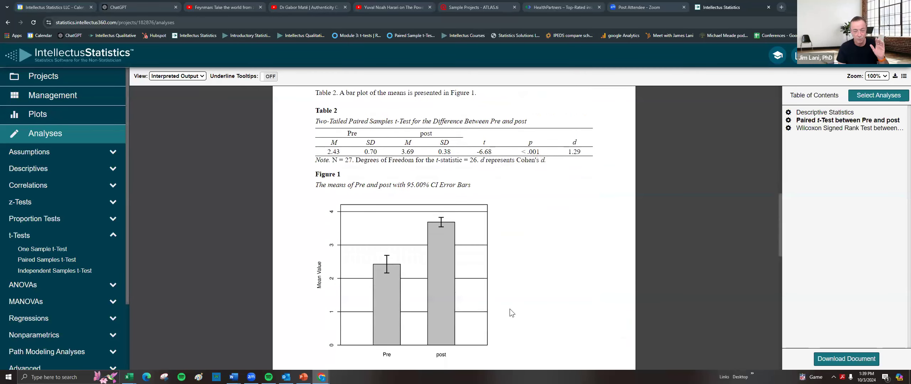
pyautogui.scroll(4, 519, 300)
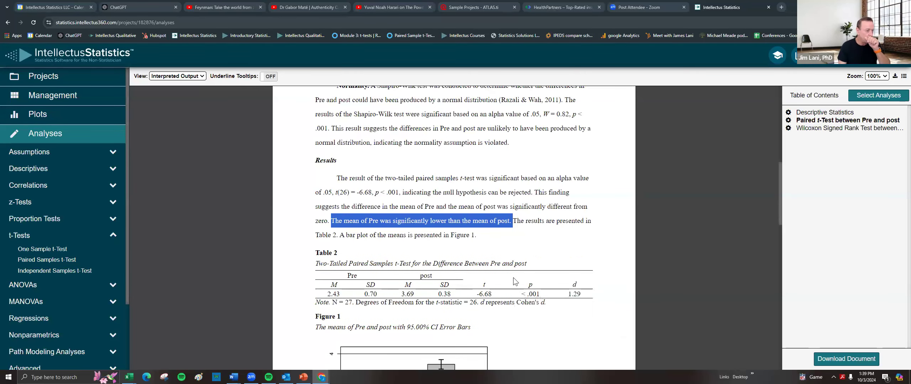
pyautogui.scroll(4, 506, 281)
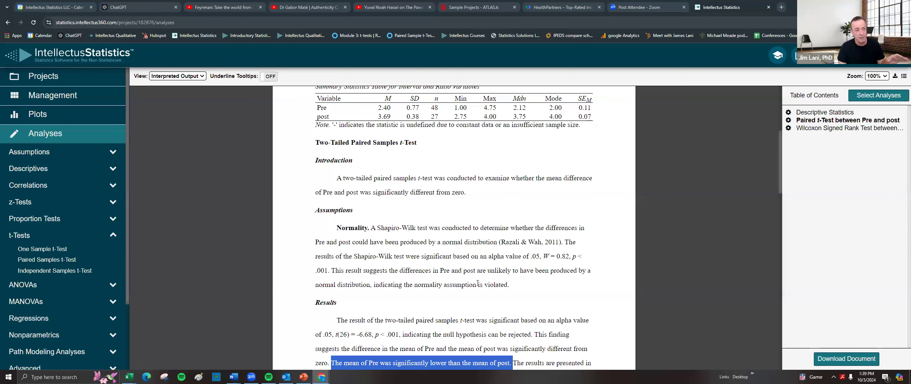
pyautogui.scroll(-6, 492, 281)
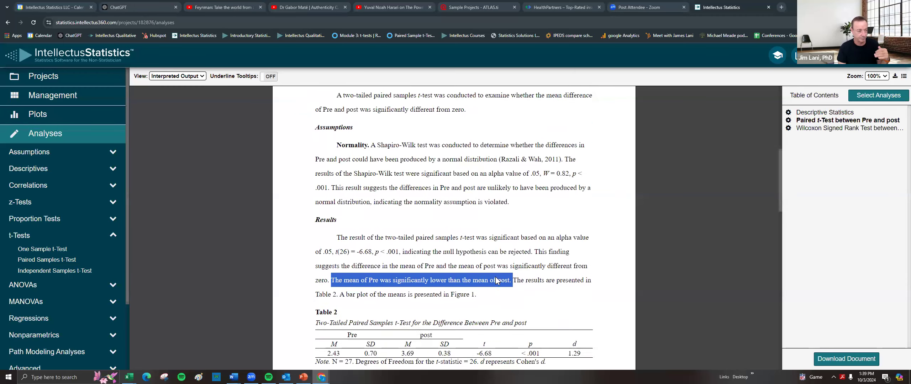
# Step: Examine the supplemental Wilcoxon signed-rank test, including its results paragraph and the boxplot of ranked values of Pre and post
pyautogui.scroll(-9, 496, 270)
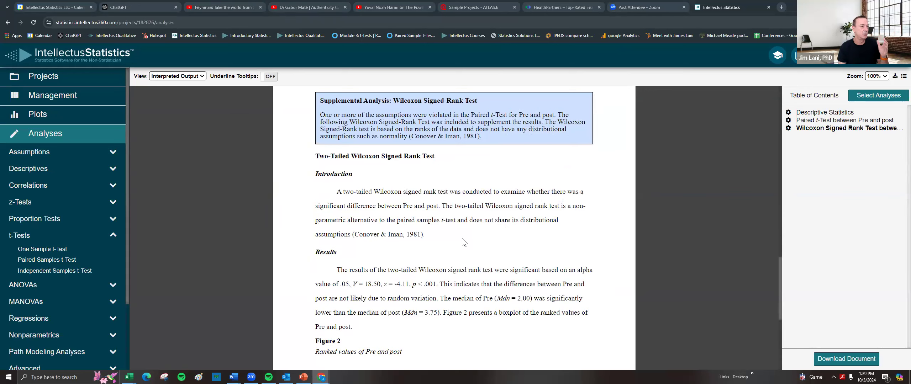
pyautogui.doubleClick(501, 271)
pyautogui.moveTo(370, 285); pyautogui.dragTo(443, 285)
pyautogui.scroll(-5, 423, 306)
pyautogui.scroll(1, 436, 268)
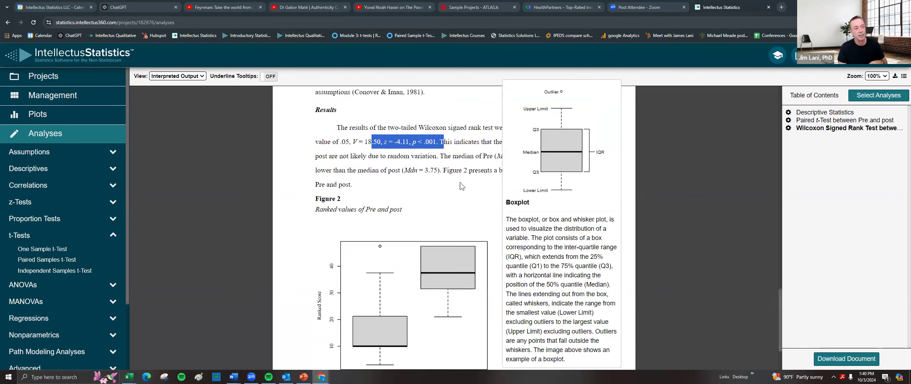
# Step: Return to the paired samples t-test report and highlight its Shapiro-Wilk normality assumption text for review
pyautogui.scroll(6, 462, 267)
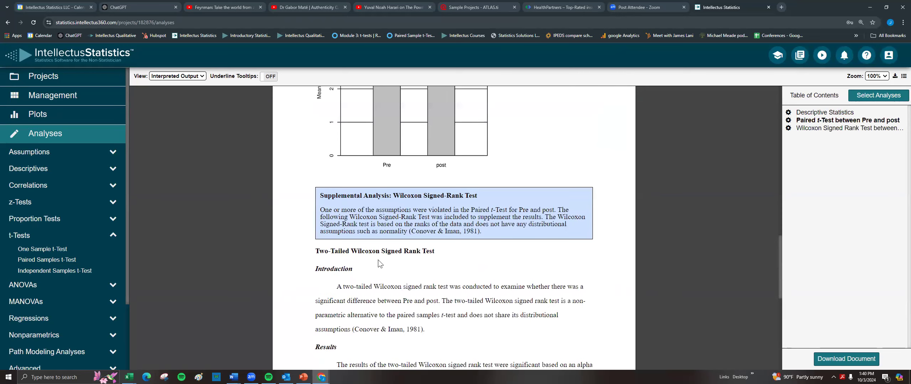
pyautogui.scroll(15, 379, 263)
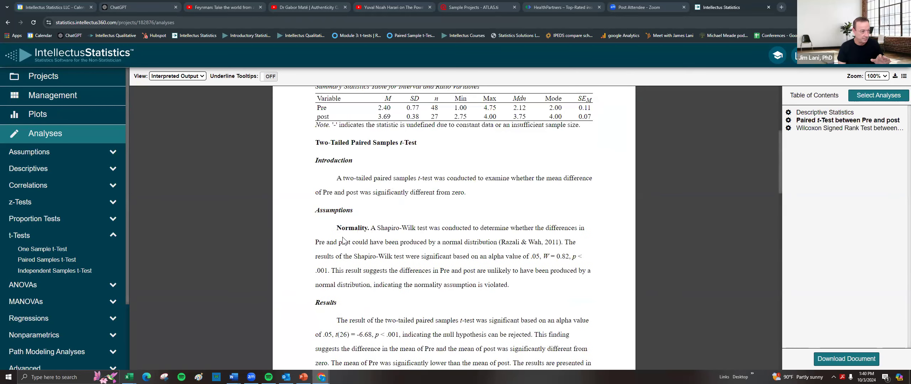
pyautogui.moveTo(311, 210); pyautogui.dragTo(557, 259)
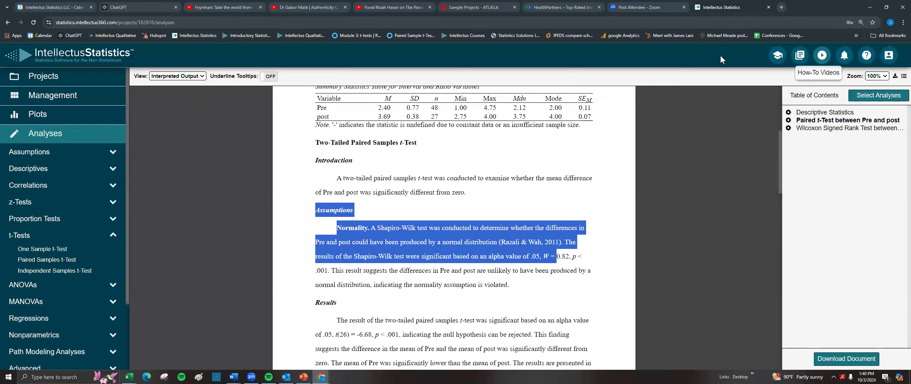
# Step: Leave the analysis report and open the overview of own and shared projects
pyautogui.click(40, 77)
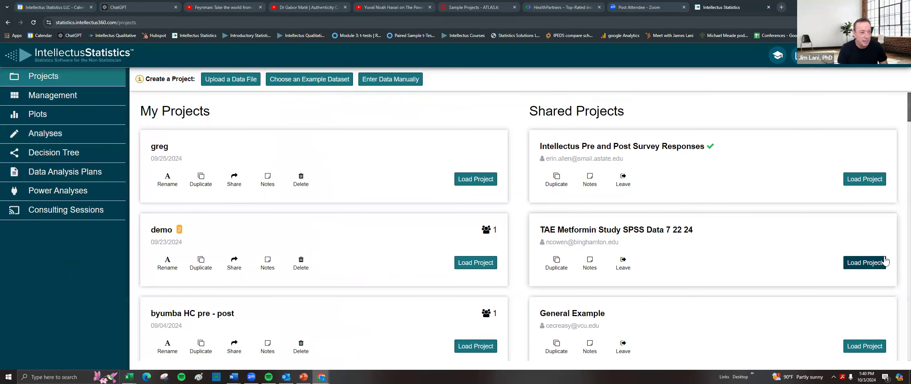
# Step: Load the shared project TAE Metformin Study SPSS Data 7 22 24 despite it being in use, and look across its variables
pyautogui.click(865, 265)
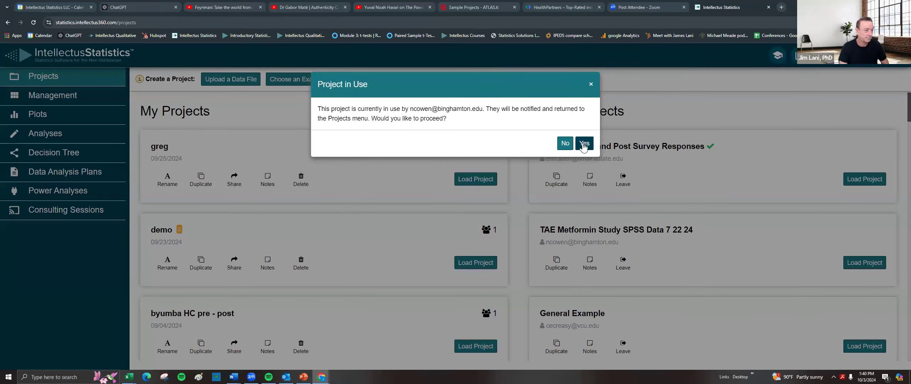
pyautogui.click(583, 144)
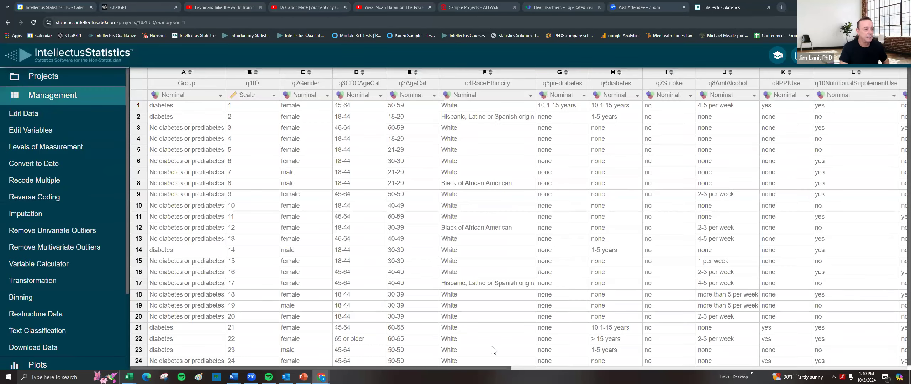
pyautogui.moveTo(473, 369); pyautogui.dragTo(901, 340)
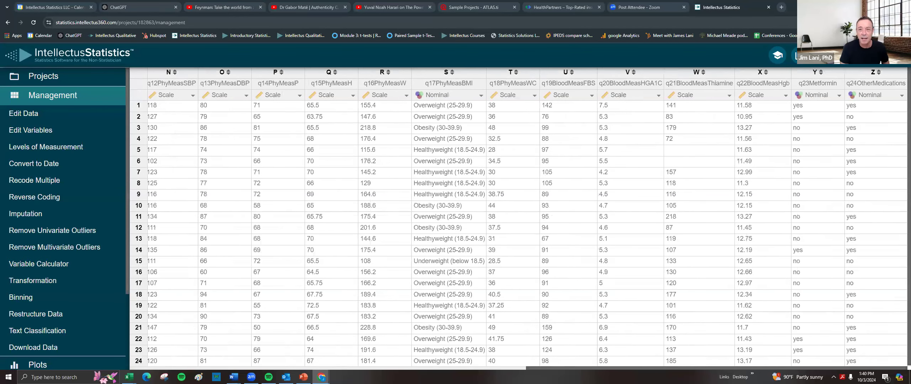
pyautogui.moveTo(800, 353); pyautogui.dragTo(189, 357)
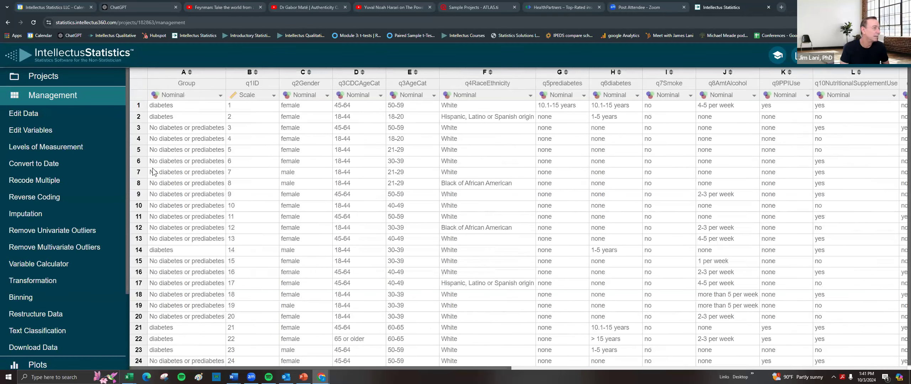
# Step: Sort the dataset ascending by the Group variable and look over the remaining columns and the available data management tools
pyautogui.click(220, 96)
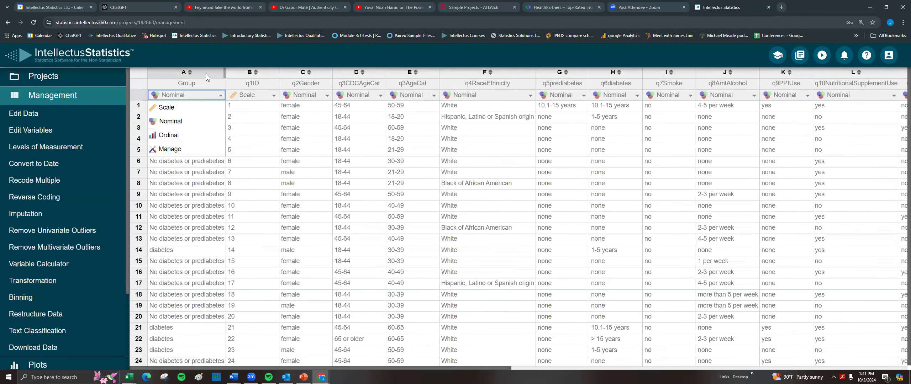
pyautogui.click(190, 73)
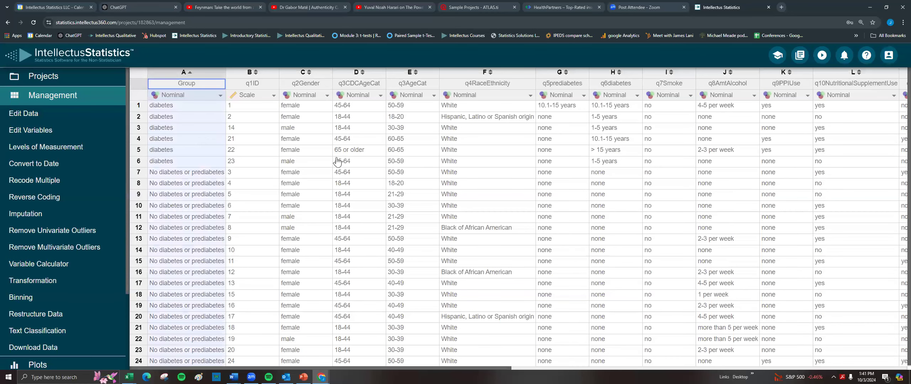
pyautogui.moveTo(493, 369); pyautogui.dragTo(891, 383)
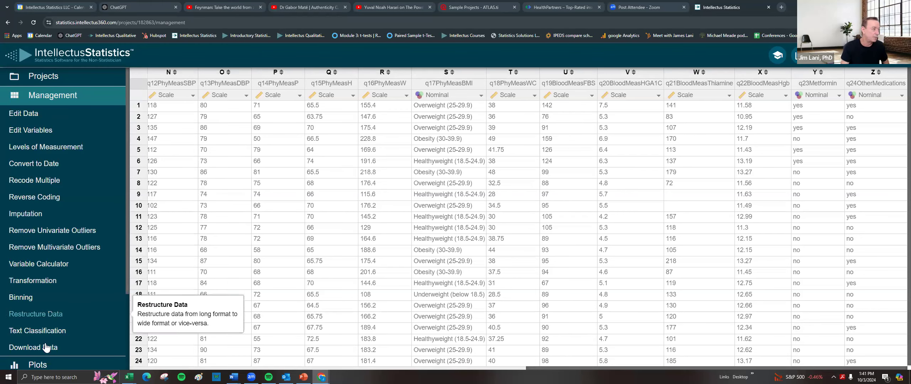
pyautogui.scroll(-3, 61, 327)
pyautogui.scroll(-1, 54, 314)
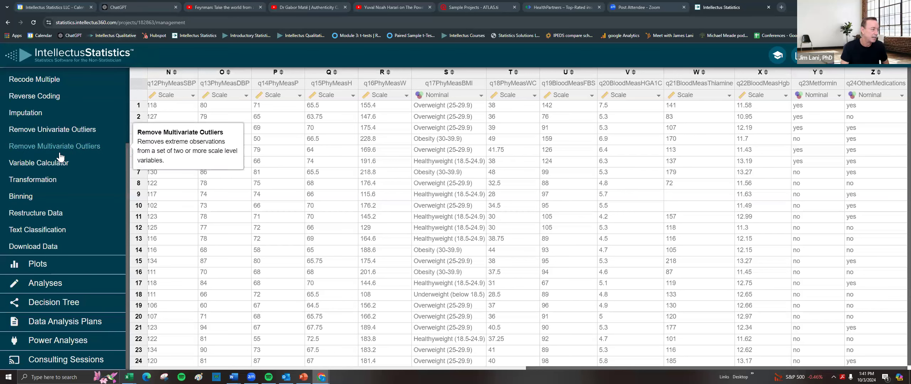
pyautogui.scroll(3, 79, 144)
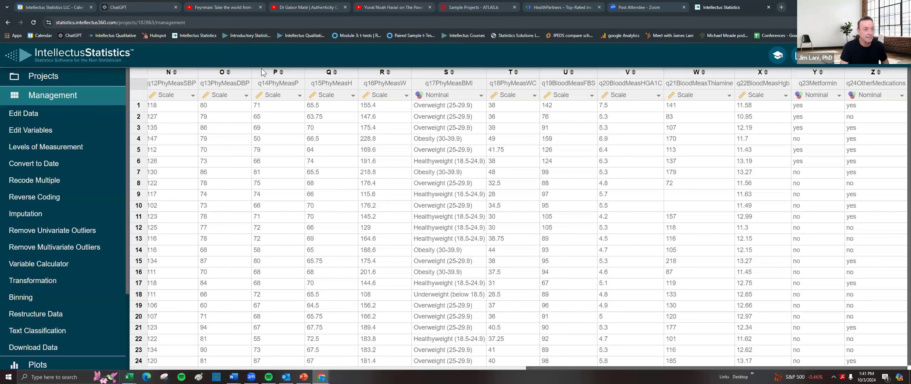
# Step: Return to the project list, load the shared General Example project despite it being in use, and look over its data
pyautogui.click(45, 78)
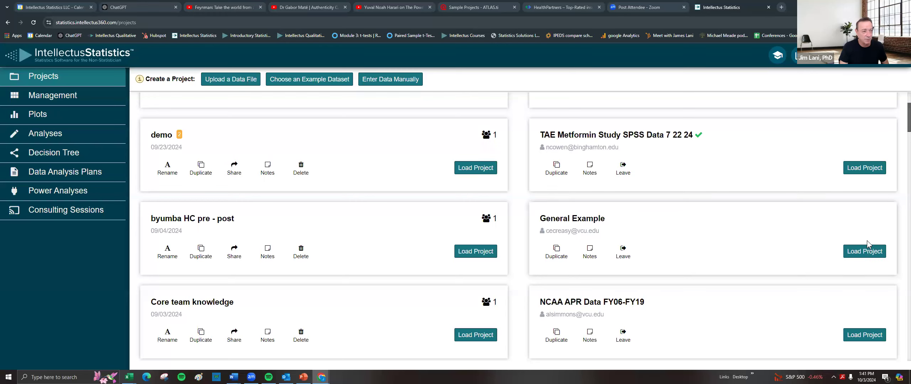
pyautogui.click(865, 251)
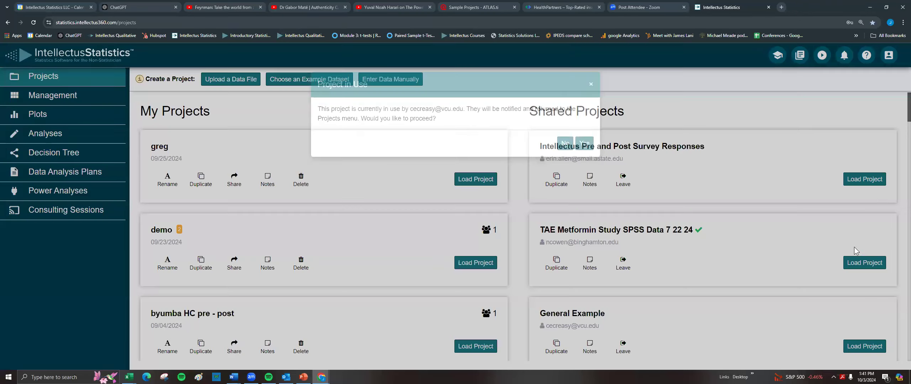
pyautogui.click(584, 143)
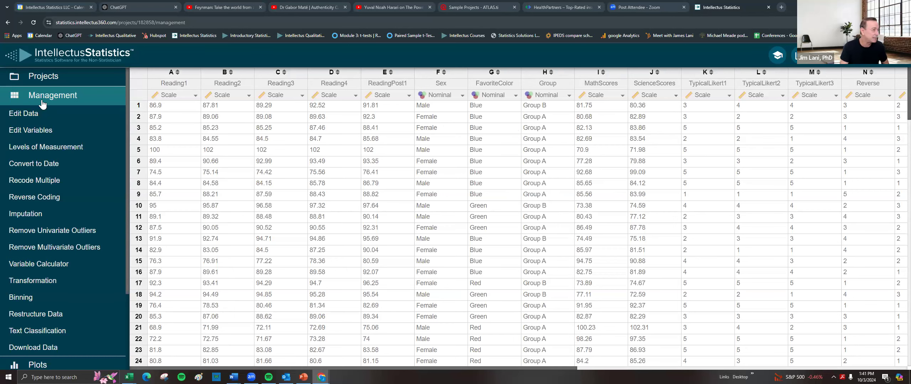
pyautogui.scroll(-5, 808, 252)
pyautogui.scroll(5, 754, 251)
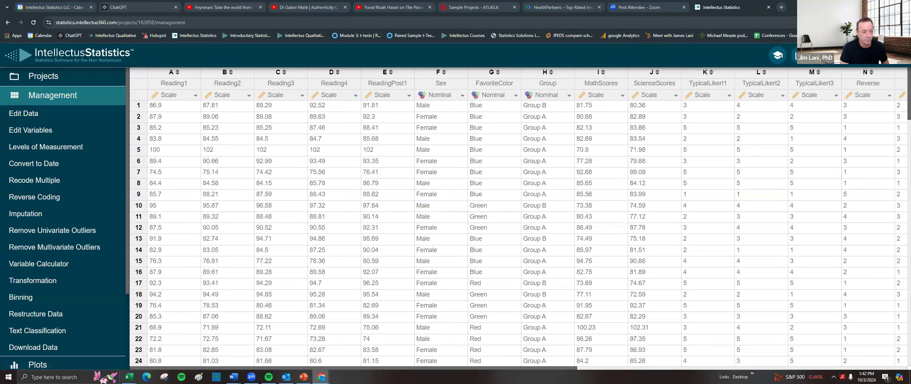
pyautogui.moveTo(568, 369); pyautogui.dragTo(382, 302)
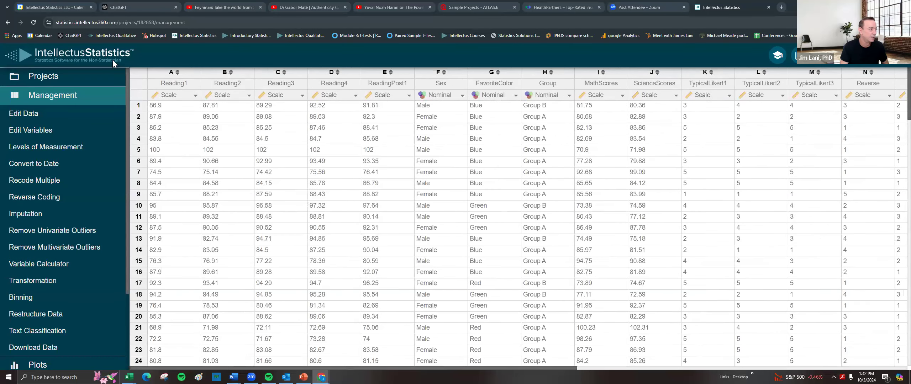
# Step: Return to the project list and load the shared NCAA APR Data FY06-FY19 project despite it being in use
pyautogui.click(57, 76)
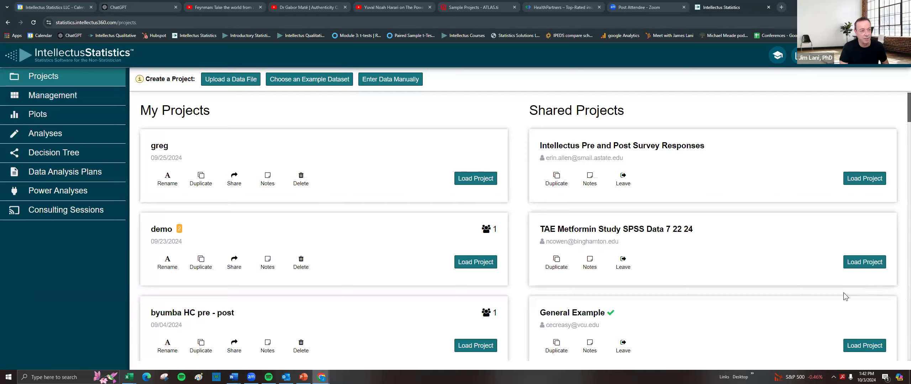
pyautogui.scroll(-4, 846, 297)
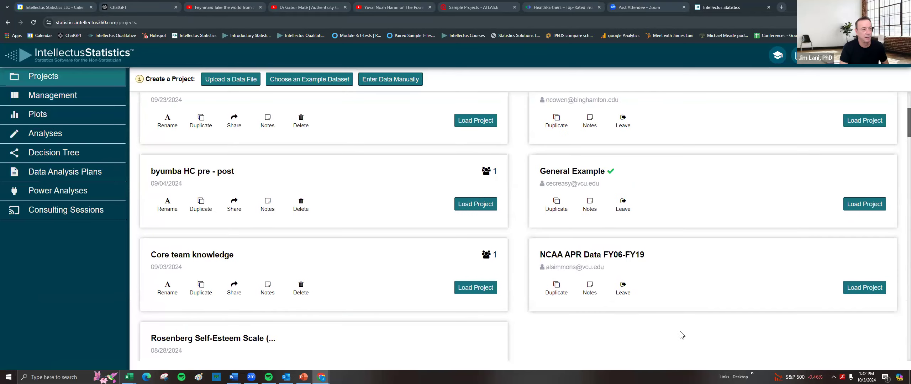
pyautogui.click(870, 291)
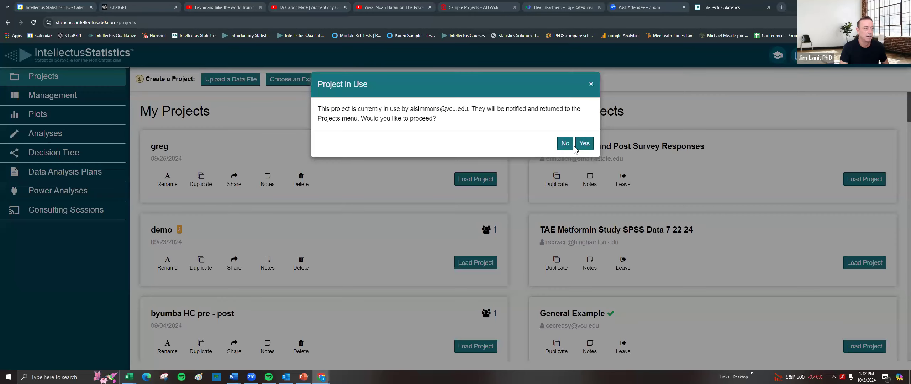
pyautogui.click(579, 149)
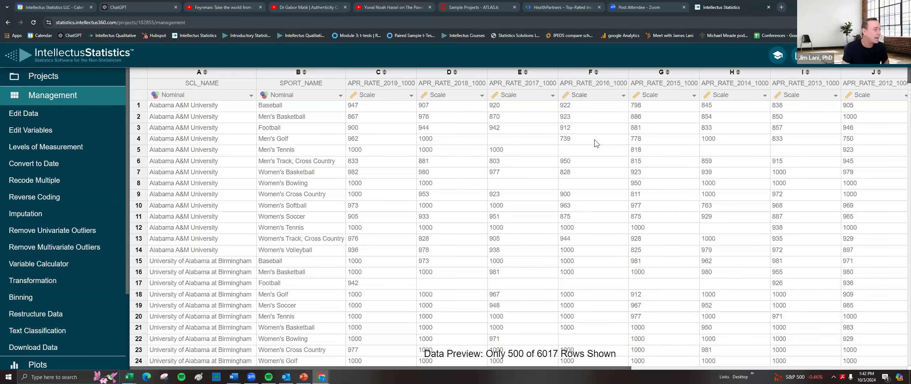
# Step: Examine the NCAA dataset's school and sport rows and its yearly APR rate columns from 2019 back to 2006
pyautogui.scroll(-20, 213, 183)
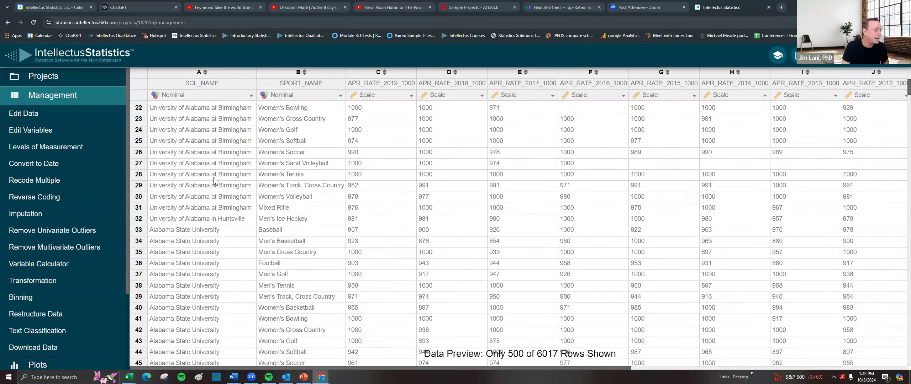
pyautogui.scroll(-6, 230, 179)
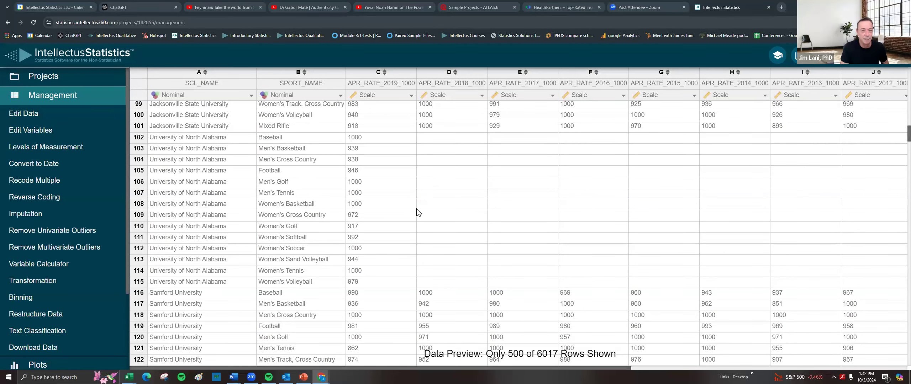
pyautogui.scroll(20, 352, 159)
pyautogui.scroll(6, 288, 183)
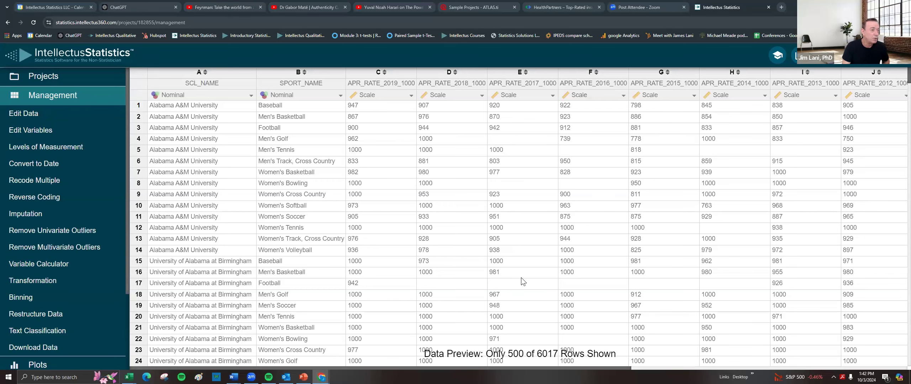
pyautogui.moveTo(350, 369); pyautogui.dragTo(626, 368)
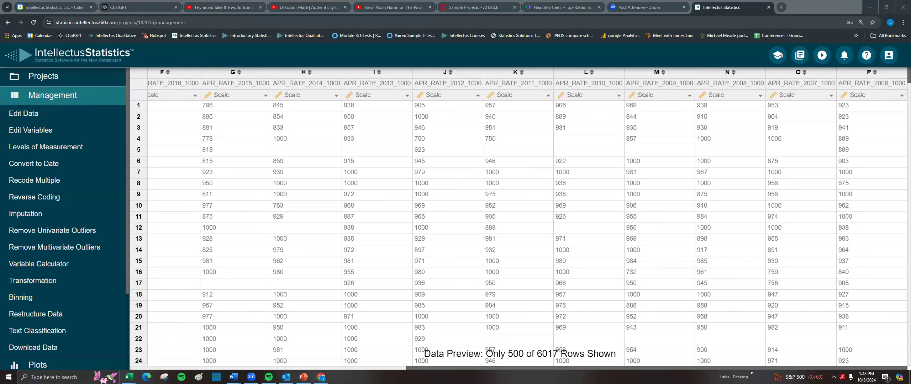
pyautogui.hscroll(-10, 350, 370)
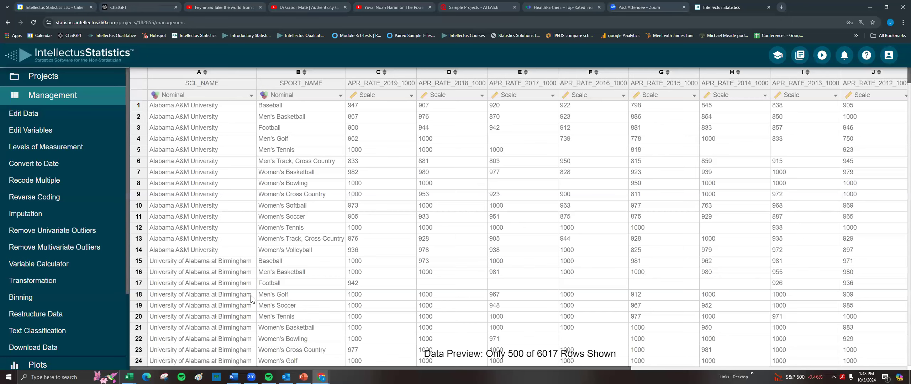
pyautogui.scroll(-8, 326, 217)
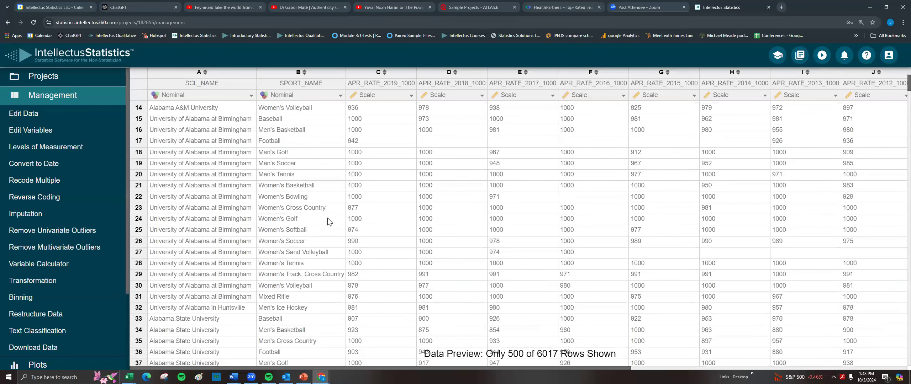
pyautogui.scroll(-2, 329, 216)
pyautogui.scroll(10, 330, 219)
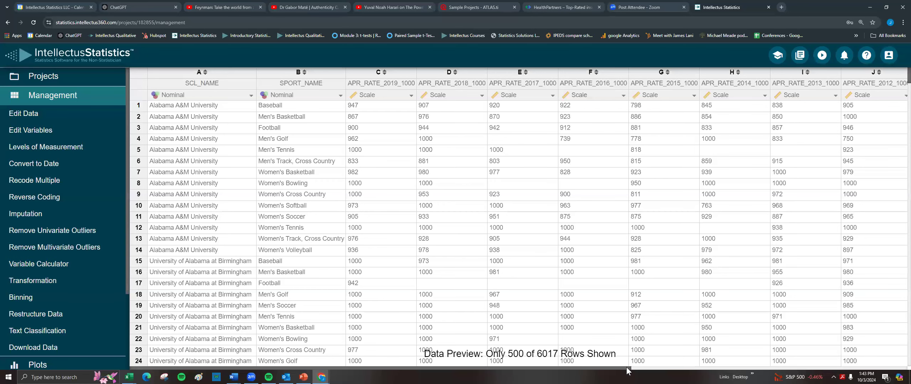
pyautogui.moveTo(627, 371); pyautogui.dragTo(541, 367)
pyautogui.scroll(-3, 494, 324)
pyautogui.scroll(3, 493, 325)
# Step: Open level management for SPORT_NAME and mark Baseball, Men's Basketball, Football, Women's Basketball, Women's Softball and Women's Soccer for merging or deletion
pyautogui.click(306, 96)
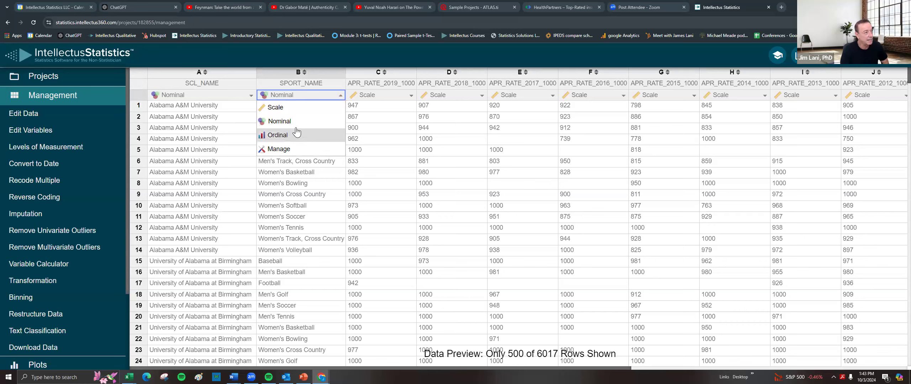
pyautogui.click(284, 152)
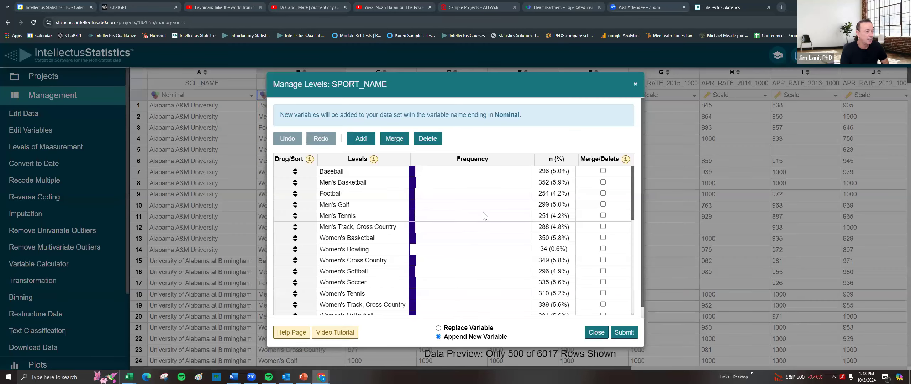
pyautogui.click(603, 170)
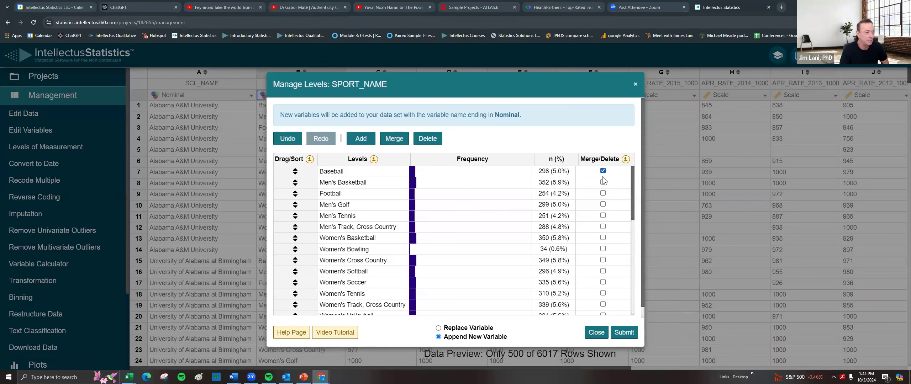
pyautogui.click(602, 182)
pyautogui.click(603, 193)
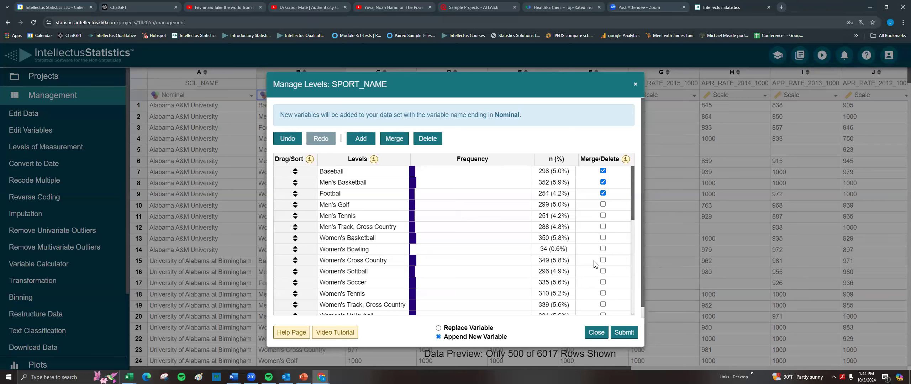
pyautogui.click(603, 238)
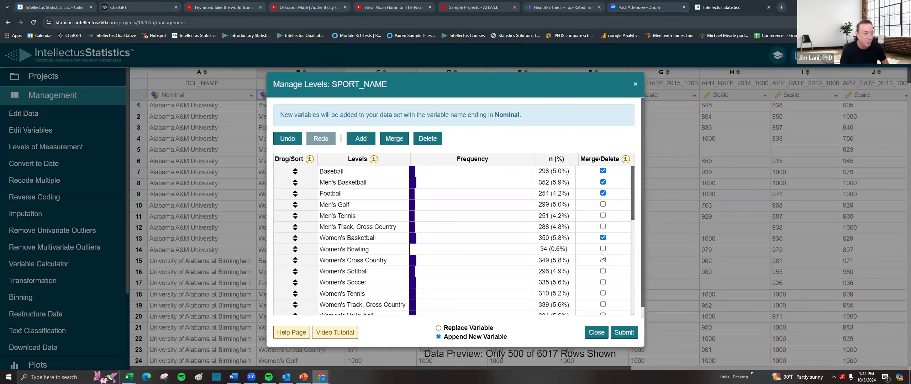
pyautogui.click(603, 272)
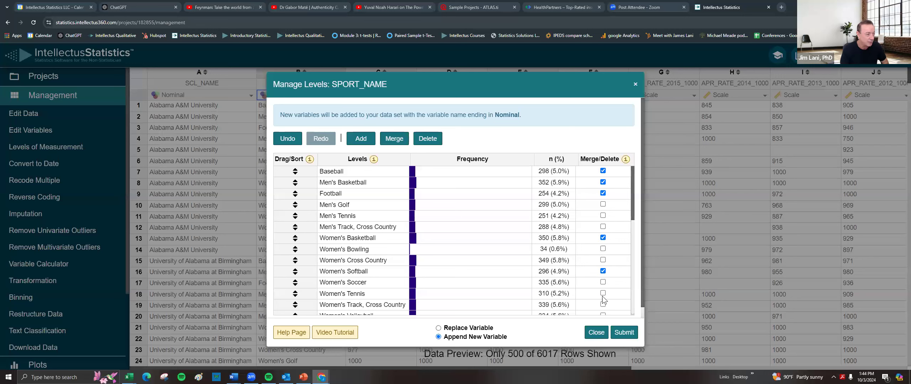
pyautogui.click(603, 282)
# Step: Also mark the levels Women's Volleyball, Men's Soccer, Women's Sand Volleyball, Men's Ice Hockey and Women's Rowing
pyautogui.scroll(-3, 601, 235)
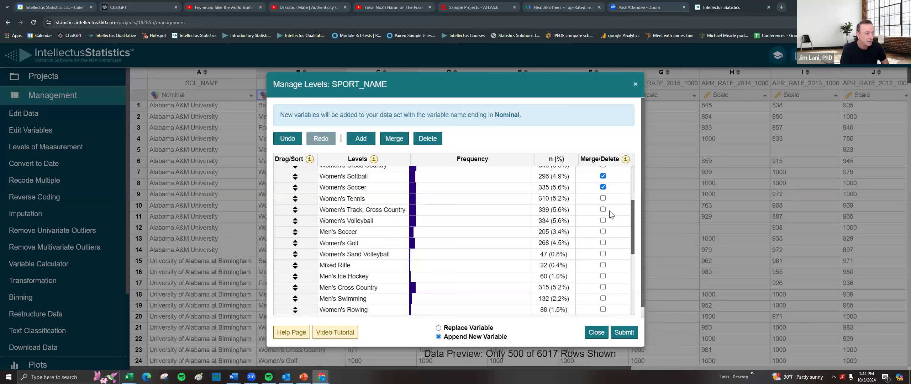
pyautogui.click(603, 220)
pyautogui.click(603, 232)
pyautogui.click(603, 254)
pyautogui.scroll(-2, 601, 264)
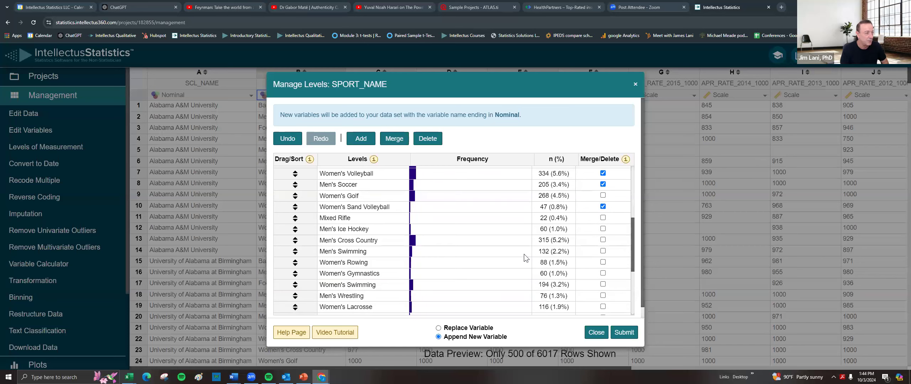
pyautogui.click(603, 230)
pyautogui.click(603, 262)
# Step: Mark the levels Women's Lacrosse, Women's Water Polo, Men's Volleyball, Men's Water Polo, Men's Gymnastics and Women's Field Hockey for merging
pyautogui.scroll(-1, 600, 285)
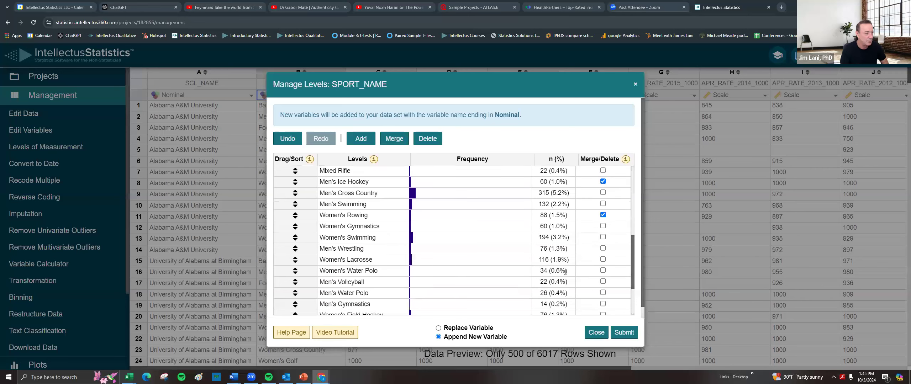
pyautogui.click(603, 260)
pyautogui.click(603, 270)
pyautogui.scroll(-1, 580, 279)
pyautogui.scroll(-1, 580, 281)
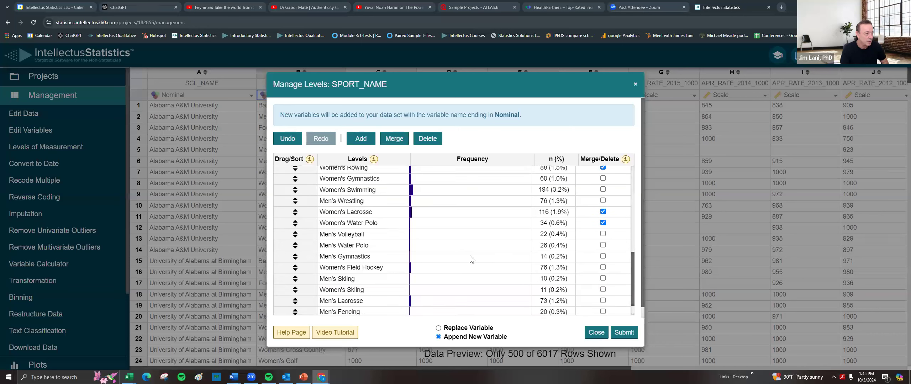
pyautogui.click(603, 234)
pyautogui.click(603, 246)
pyautogui.click(603, 256)
pyautogui.click(603, 267)
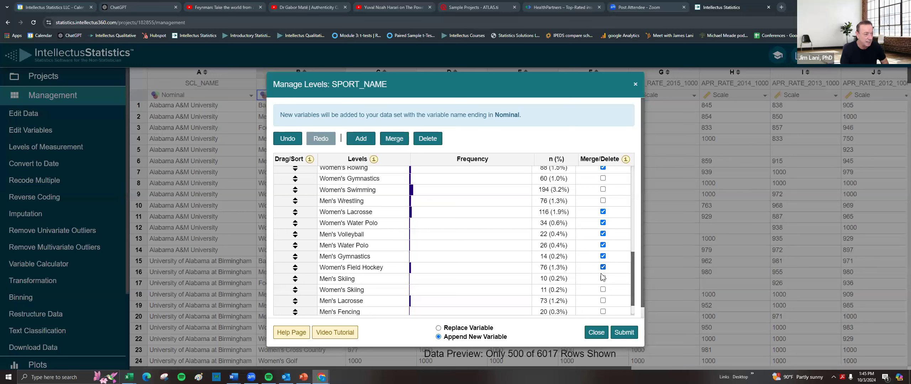
# Step: Mark Men's Lacrosse and Women's Ice Hockey as well, and merge all marked levels into one level named Team
pyautogui.scroll(-2, 604, 282)
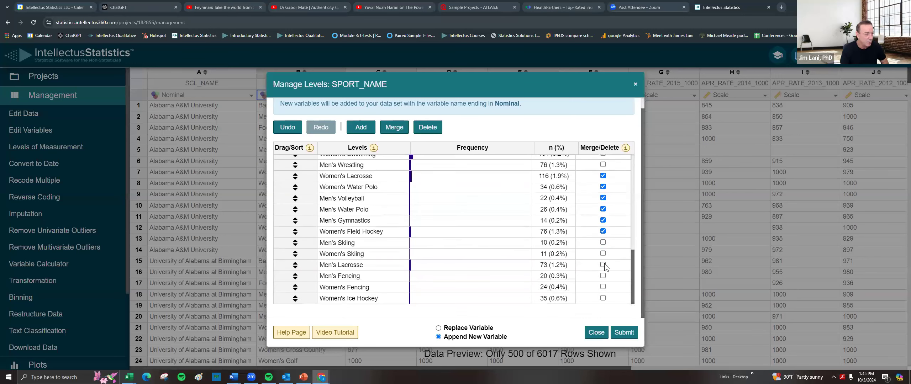
pyautogui.click(603, 265)
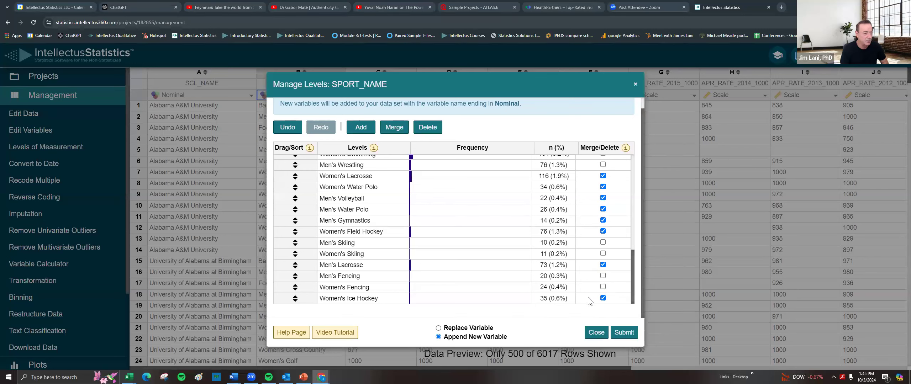
pyautogui.scroll(10, 531, 183)
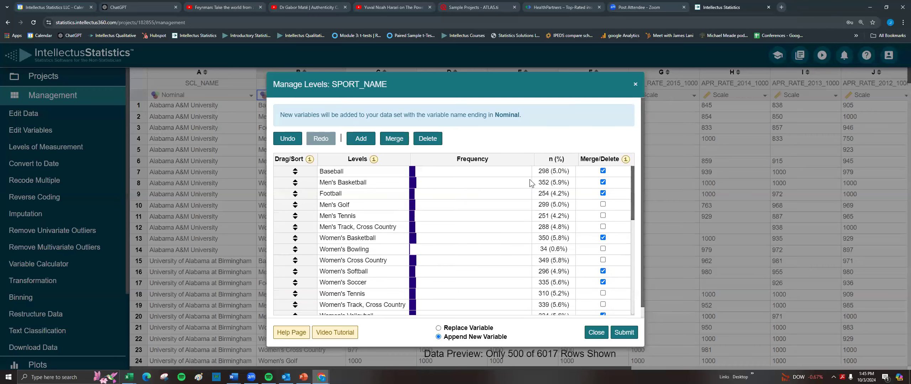
pyautogui.click(397, 139)
pyautogui.click(365, 185)
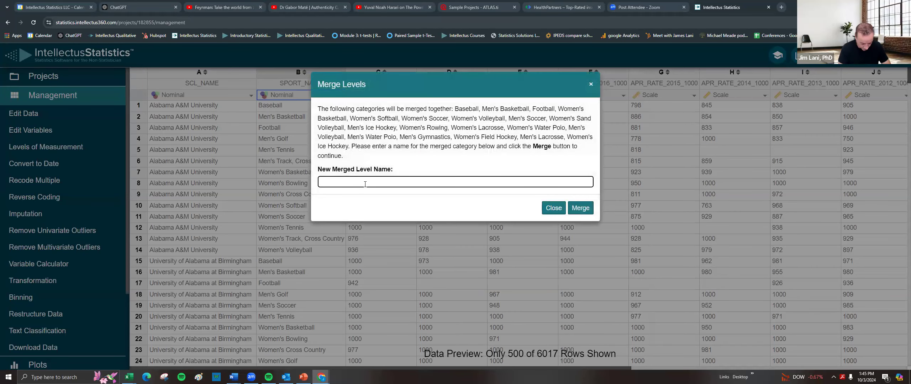
pyautogui.write('Gro')
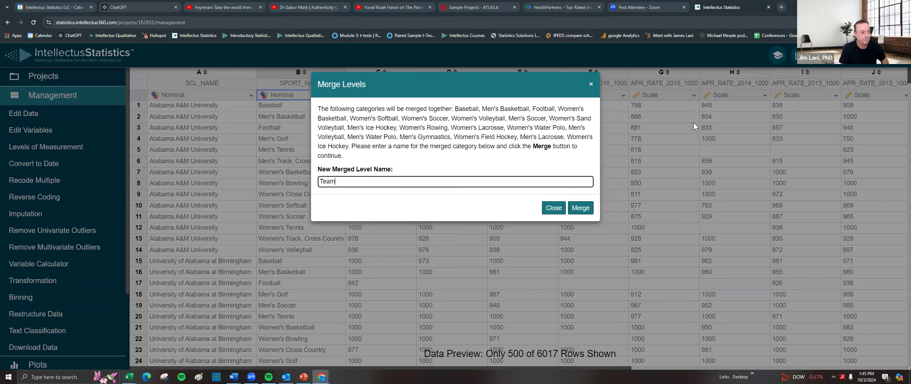
pyautogui.click(580, 208)
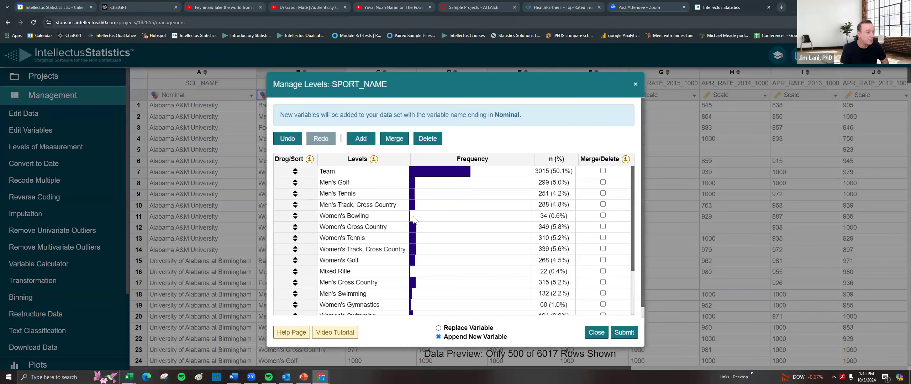
# Step: Mark Men's Golf, Men's Tennis, Men's Track, Women's Bowling, Women's Cross Country, Women's Tennis and Women's Track for merging
pyautogui.click(603, 182)
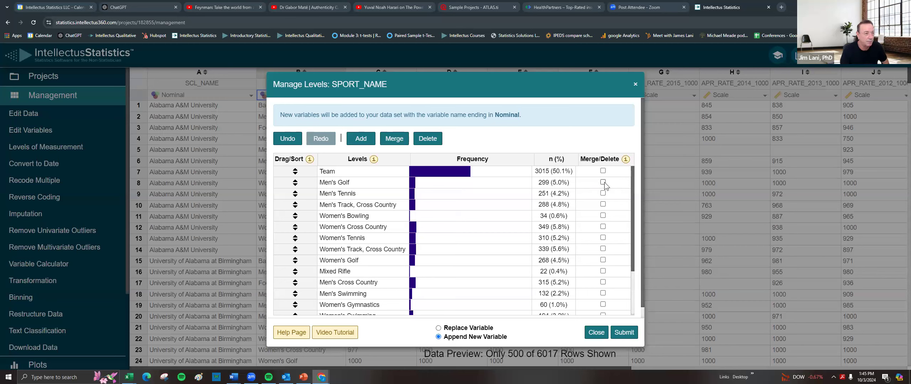
pyautogui.click(603, 194)
pyautogui.click(603, 205)
pyautogui.click(603, 216)
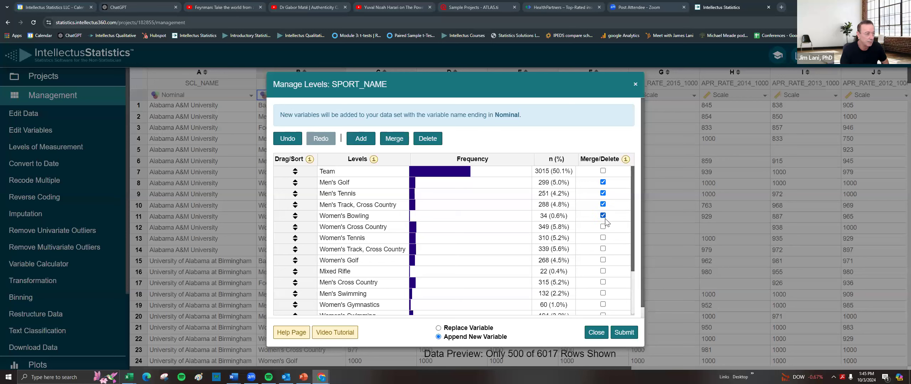
pyautogui.click(602, 226)
pyautogui.click(603, 237)
pyautogui.click(603, 249)
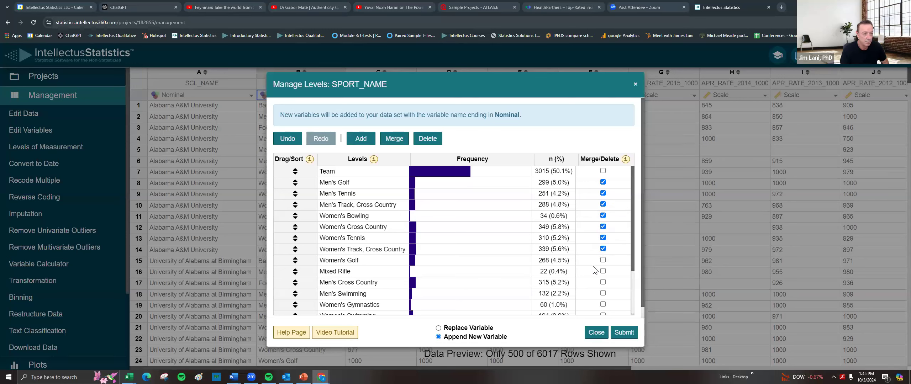
# Step: Also mark Women's Golf, Mixed Rifle, Men's Cross Country and Men's Swimming for merging
pyautogui.click(603, 260)
pyautogui.click(603, 271)
pyautogui.click(603, 283)
pyautogui.click(603, 294)
# Step: Mark the remaining levels for merging: Women's Gymnastics, Women's Swimming, Men's Wrestling, and the men's and women's skiing and fencing levels
pyautogui.scroll(-2, 611, 284)
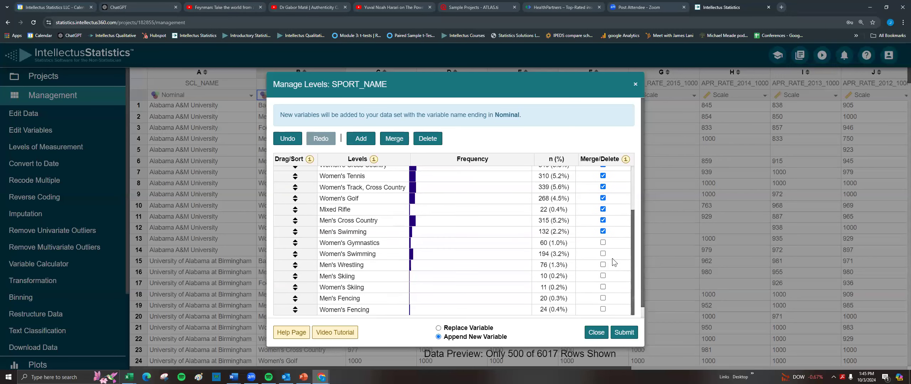
pyautogui.click(603, 254)
pyautogui.click(602, 265)
pyautogui.click(603, 276)
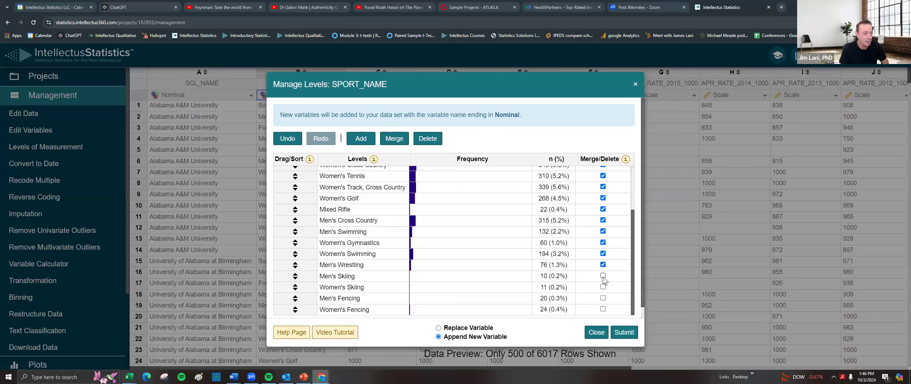
pyautogui.click(603, 287)
pyautogui.click(603, 299)
pyautogui.click(603, 309)
# Step: Merge the marked individual sports into a level named Individual and submit the regrouping as an appended new variable
pyautogui.scroll(-1, 559, 284)
pyautogui.scroll(4, 567, 258)
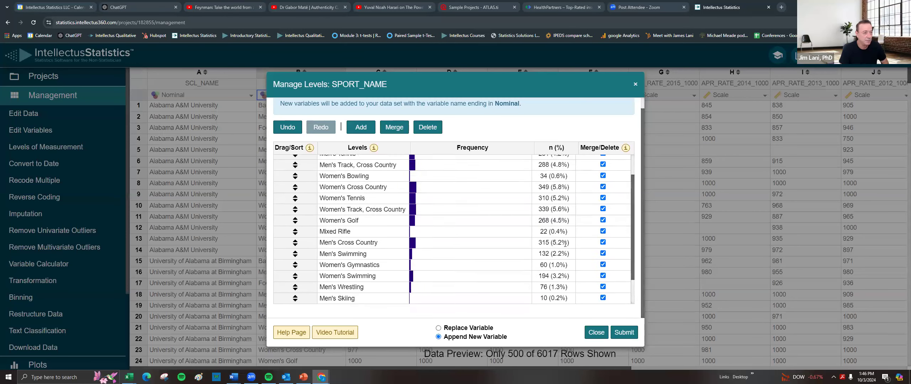
pyautogui.scroll(1, 450, 144)
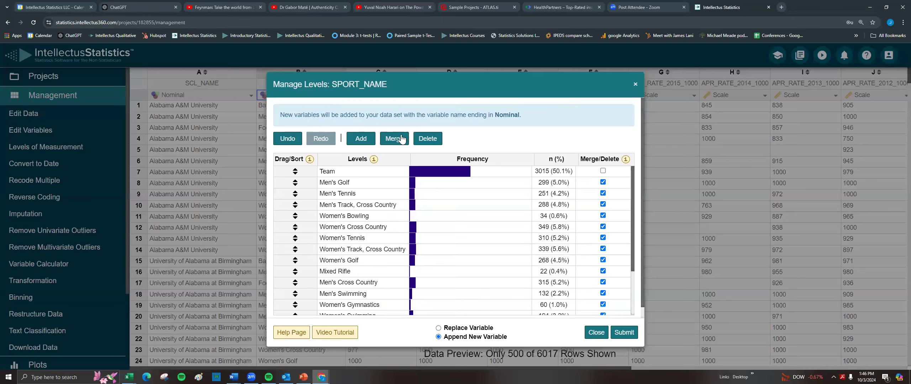
pyautogui.click(399, 139)
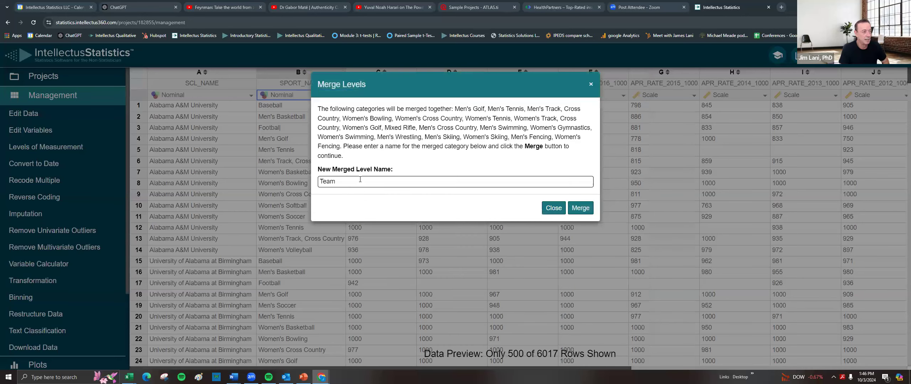
pyautogui.press('BackSpace')
pyautogui.write('Indivcvidual;')
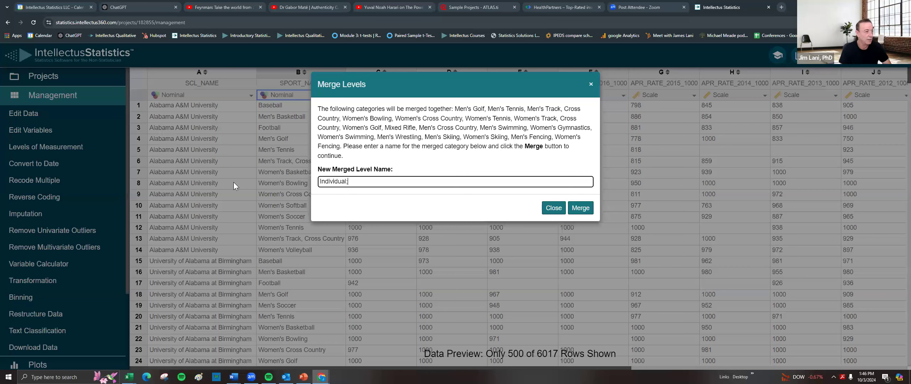
pyautogui.press('BackSpace')
pyautogui.write('l')
pyautogui.press('BackSpace')
pyautogui.click(582, 208)
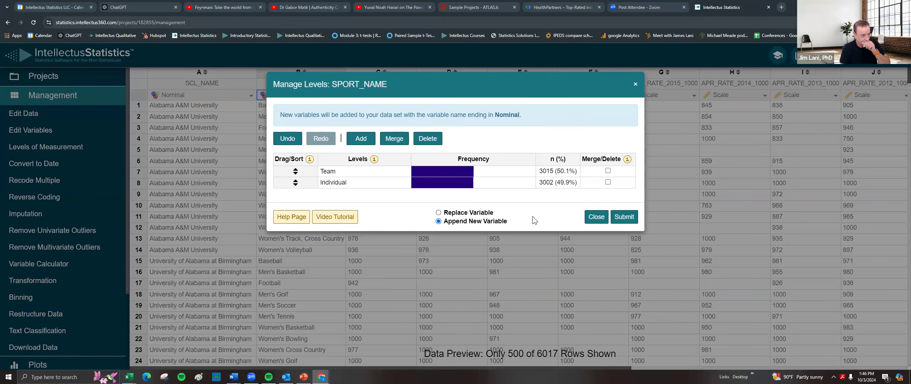
pyautogui.click(629, 214)
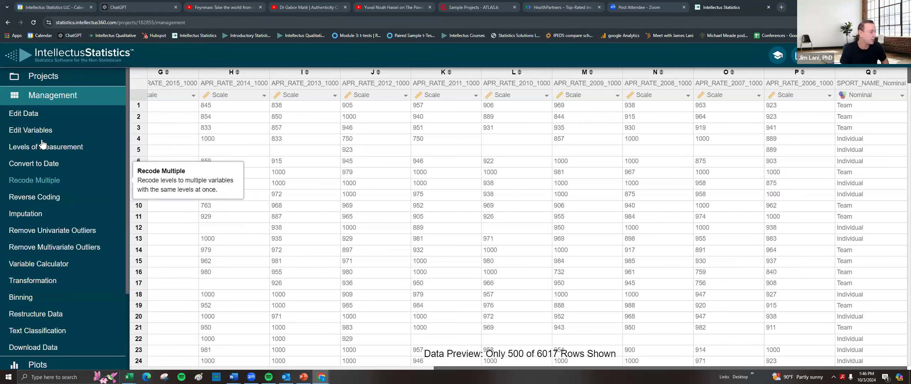
# Step: Run a Descriptives analysis on all variables, including the new SPORT_NAME_Nominal
pyautogui.scroll(-3, 59, 244)
pyautogui.click(55, 285)
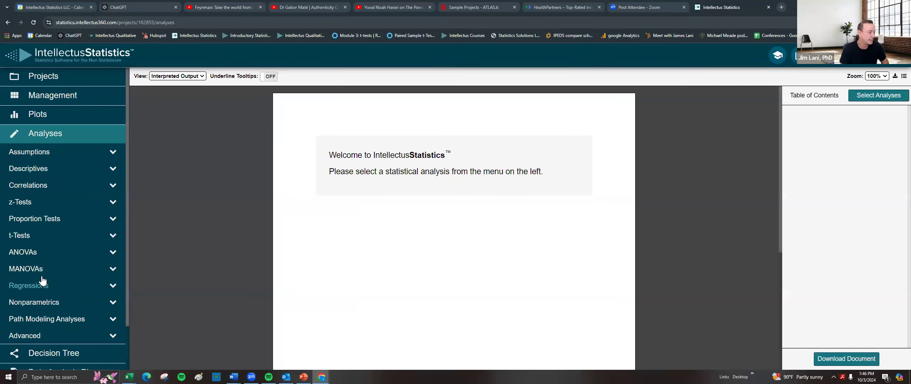
pyautogui.click(32, 170)
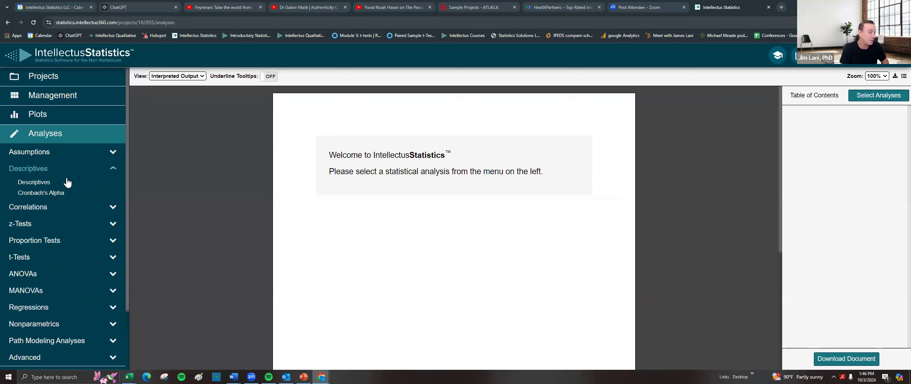
pyautogui.click(32, 181)
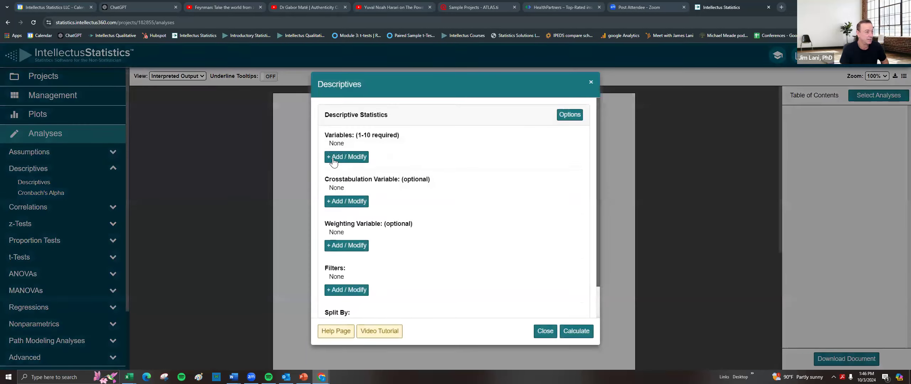
pyautogui.click(344, 160)
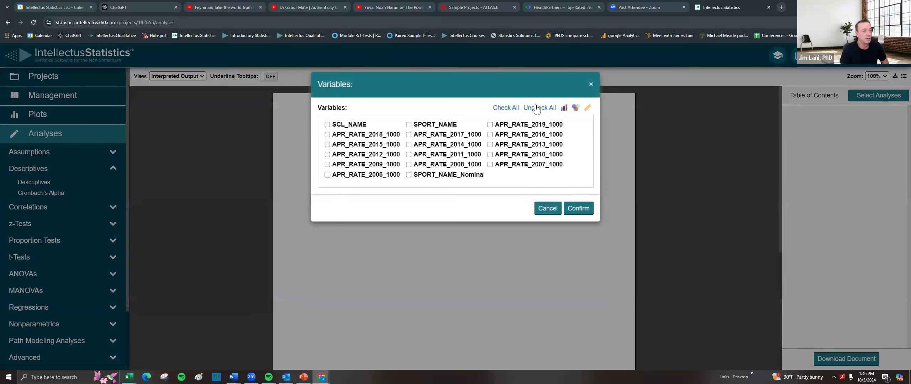
pyautogui.click(511, 109)
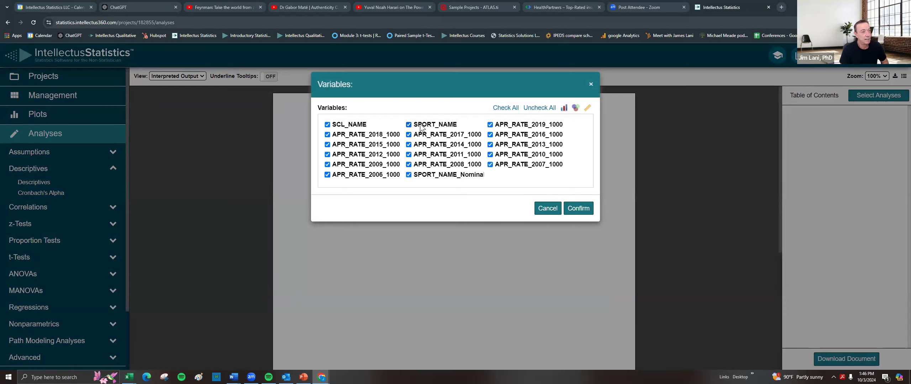
pyautogui.click(580, 210)
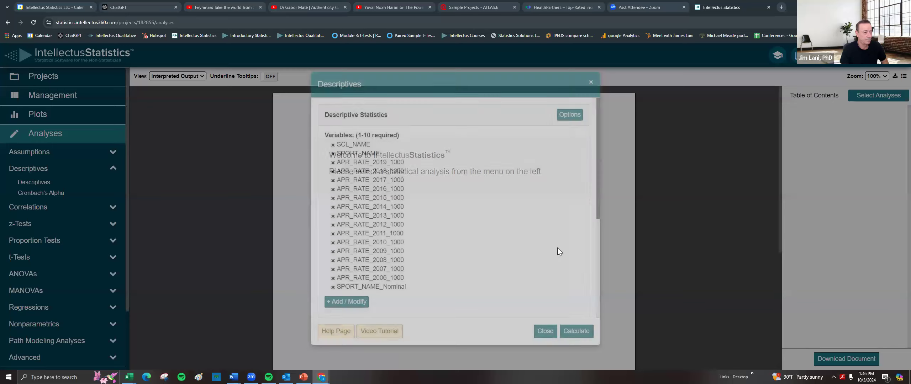
pyautogui.click(577, 324)
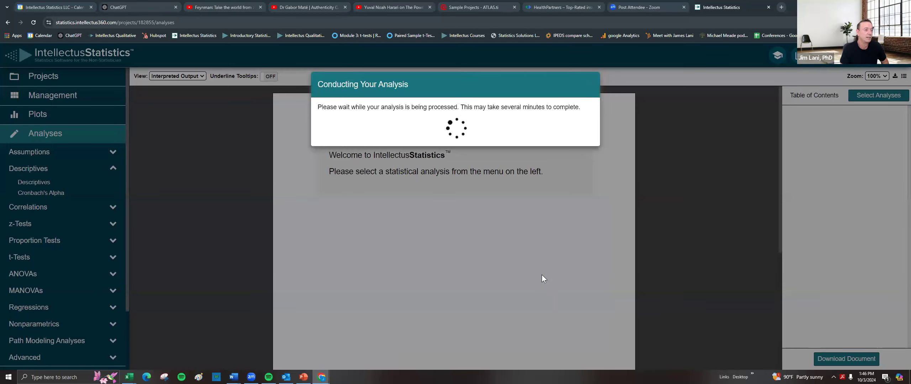
# Step: Examine the frequency table for schools, sports and the Team/Individual grouping, and the summary statistics of the yearly APR rates
pyautogui.scroll(-3, 518, 242)
pyautogui.scroll(-5, 517, 217)
pyautogui.scroll(4, 538, 221)
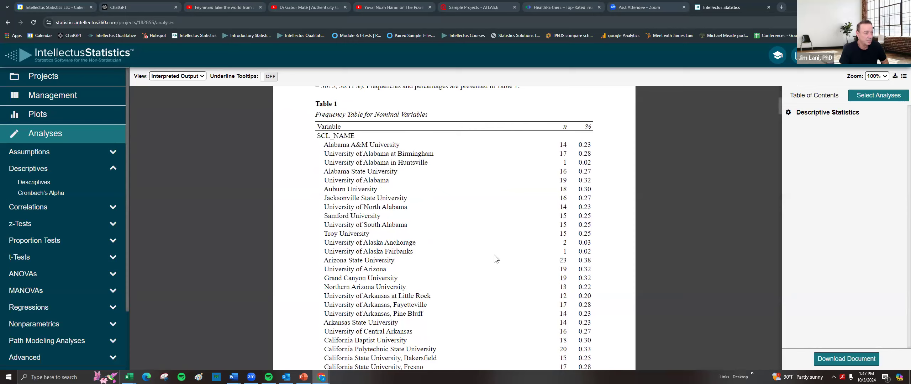
pyautogui.scroll(-15, 551, 253)
pyautogui.scroll(-20, 552, 251)
pyautogui.scroll(-20, 569, 233)
pyautogui.scroll(-20, 562, 238)
pyautogui.scroll(-20, 561, 225)
pyautogui.scroll(-1, 557, 225)
pyautogui.scroll(3, 559, 249)
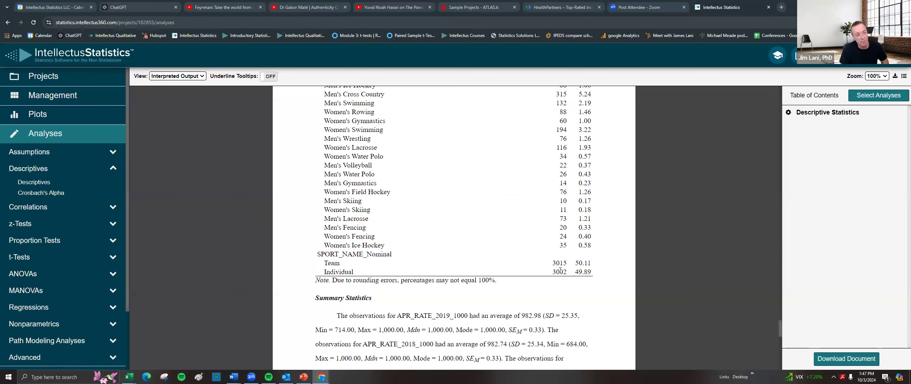
pyautogui.scroll(-3, 566, 281)
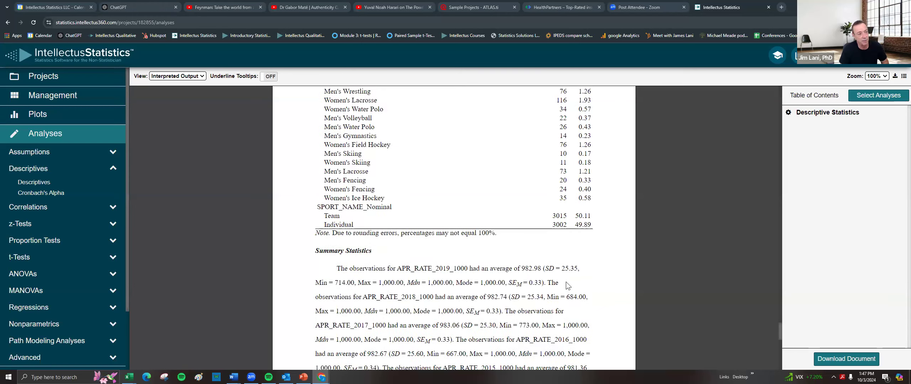
pyautogui.scroll(-12, 558, 278)
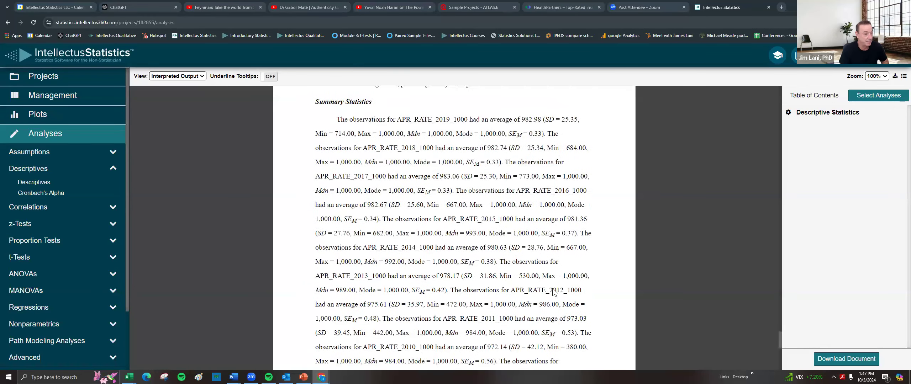
pyautogui.scroll(-2, 549, 297)
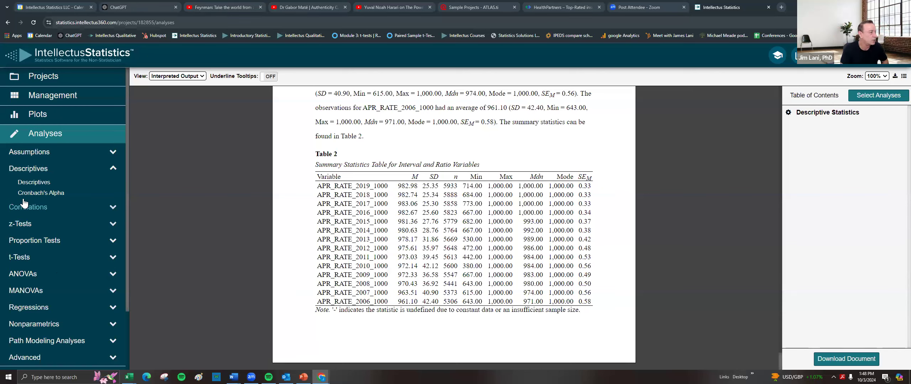
# Step: Open the decision tree and choose exploring differences between groups as the objective
pyautogui.scroll(-1, 48, 267)
pyautogui.scroll(-3, 48, 268)
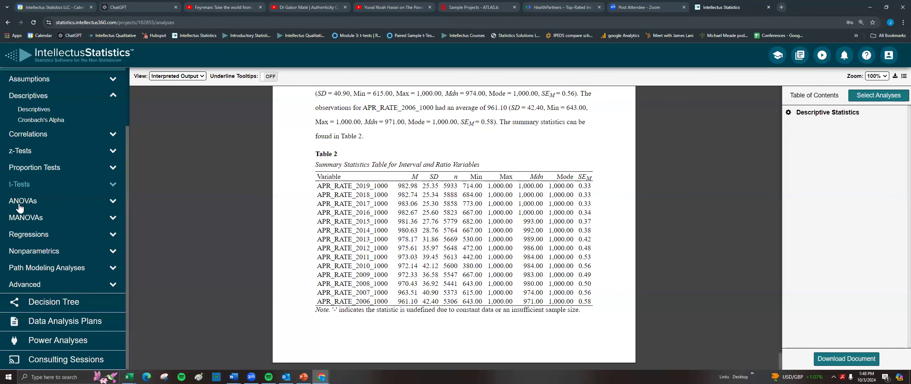
pyautogui.click(51, 305)
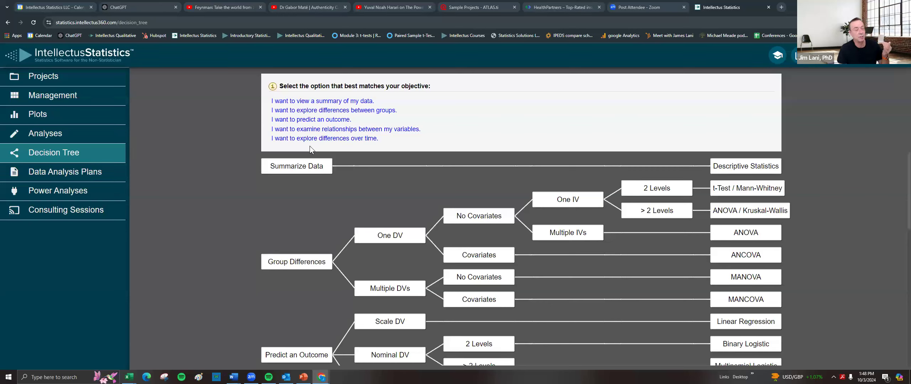
pyautogui.click(314, 114)
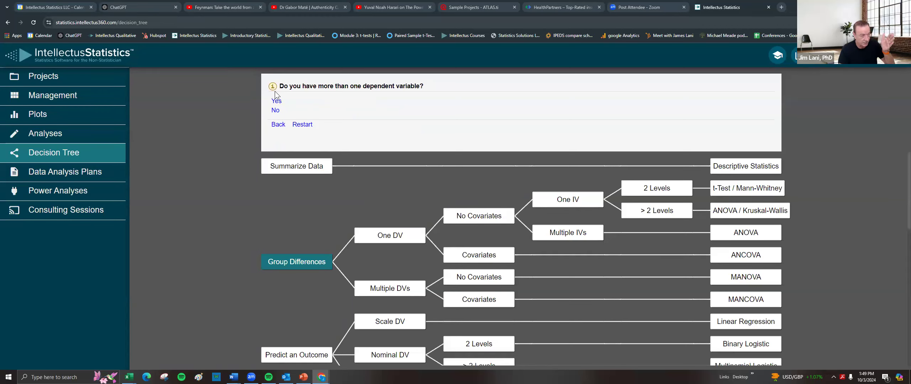
# Step: Answer the decision tree for one dependent variable, no covariates and one independent variable with no more than two levels
pyautogui.click(275, 111)
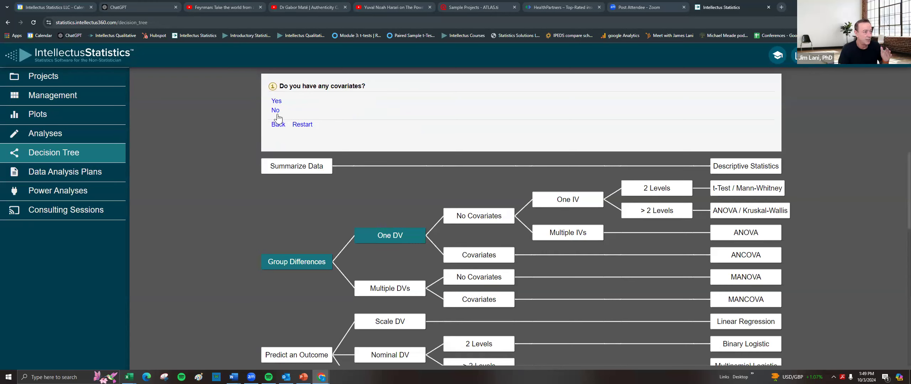
pyautogui.click(275, 113)
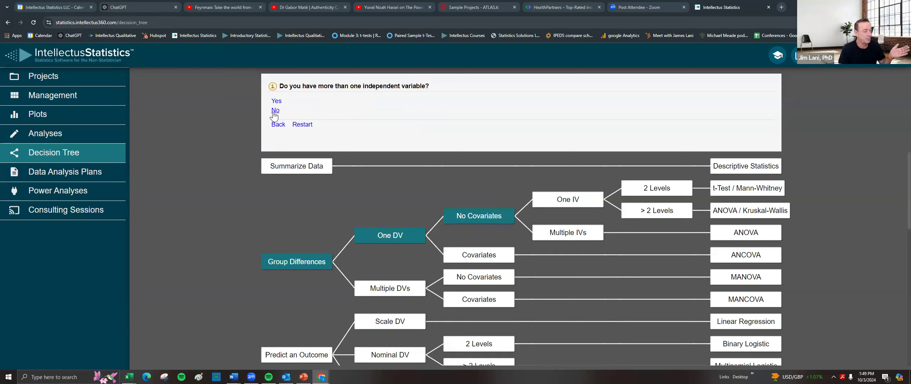
pyautogui.click(275, 110)
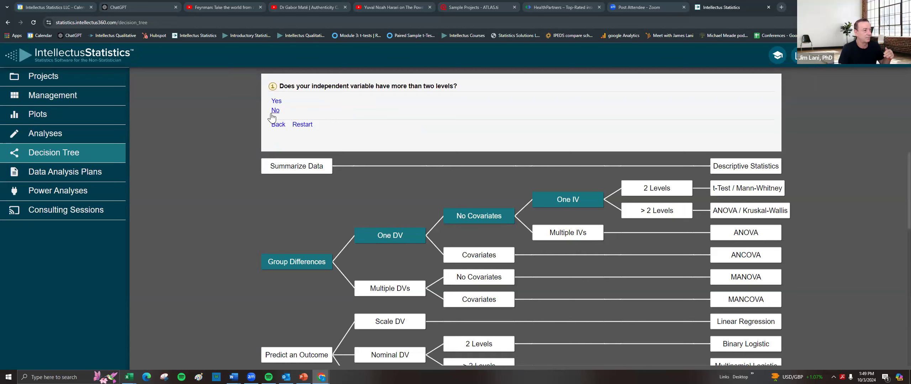
pyautogui.click(275, 110)
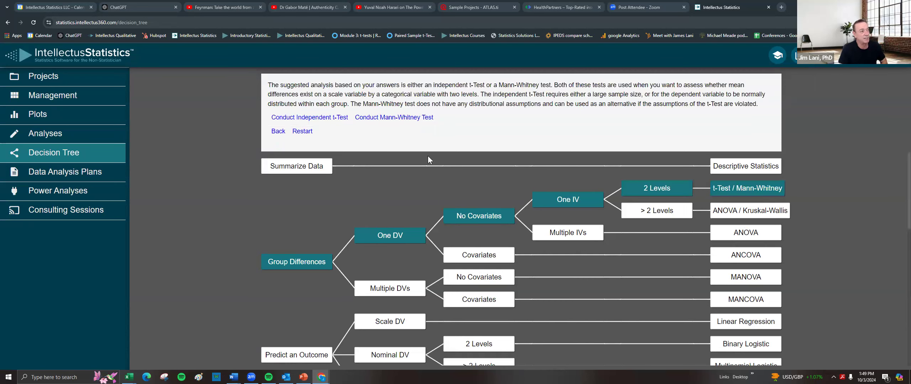
# Step: Start an independent samples t-test from the suggested analyses with APR_RATE_2019_1000 as the dependent variable
pyautogui.click(325, 118)
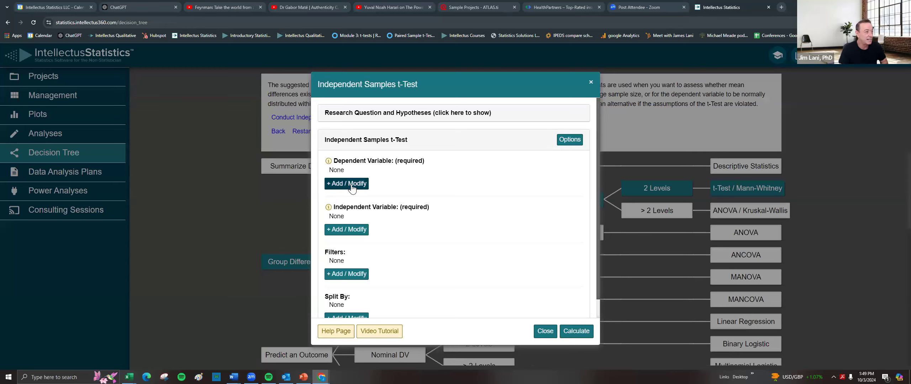
pyautogui.click(352, 184)
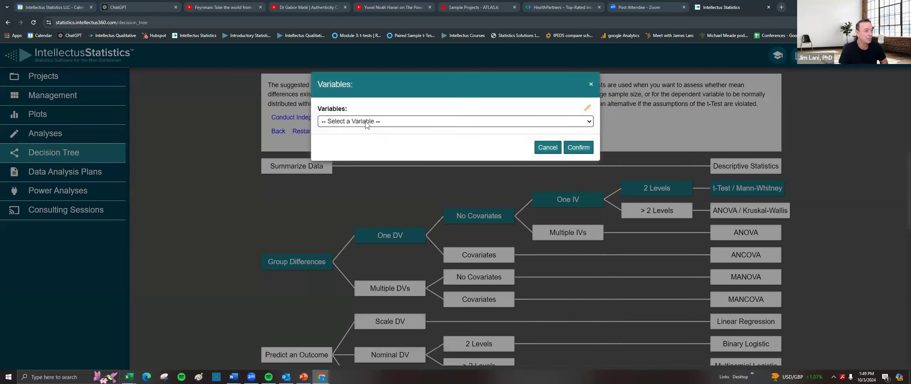
pyautogui.click(370, 123)
pyautogui.click(368, 144)
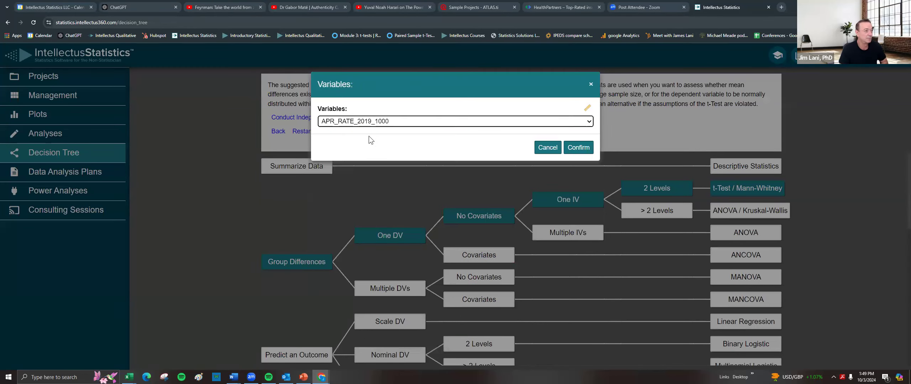
pyautogui.click(584, 152)
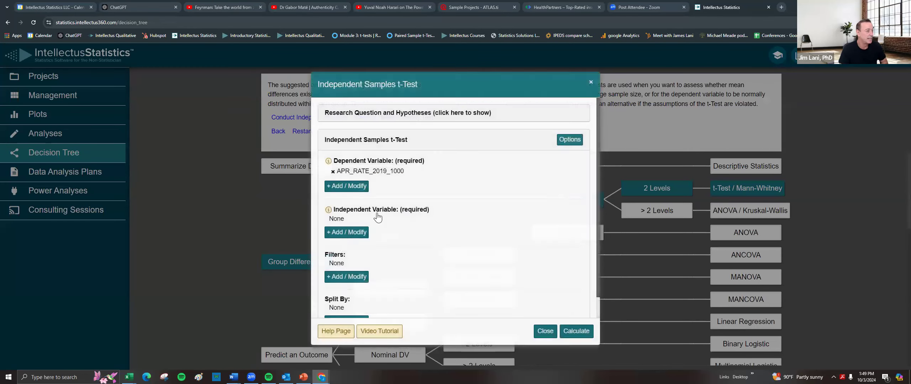
# Step: Set SPORT_NAME_Nominal as the independent variable and calculate the t-test
pyautogui.click(352, 231)
pyautogui.click(393, 120)
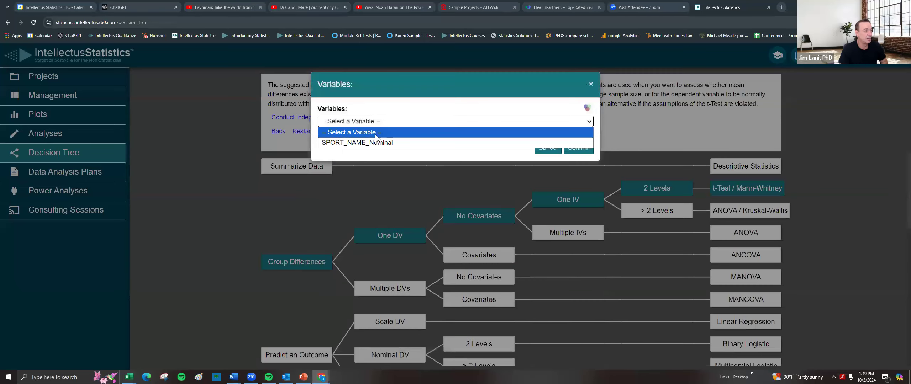
pyautogui.click(373, 143)
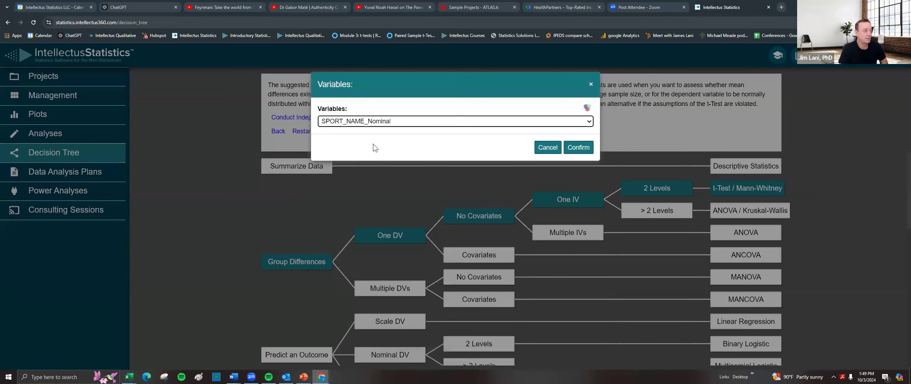
pyautogui.click(578, 150)
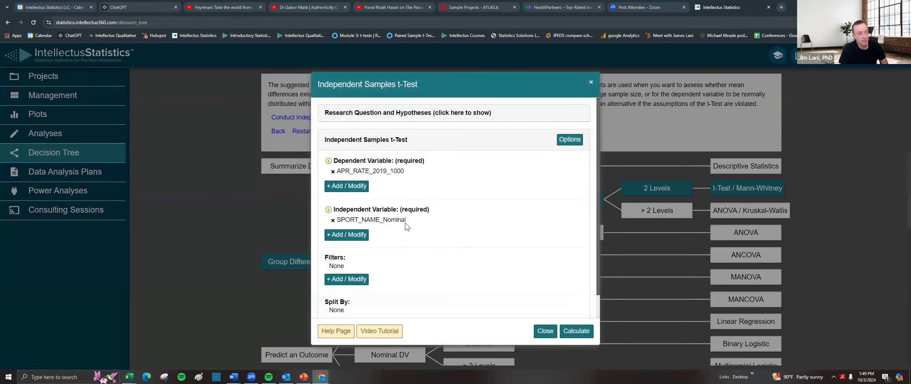
pyautogui.click(575, 331)
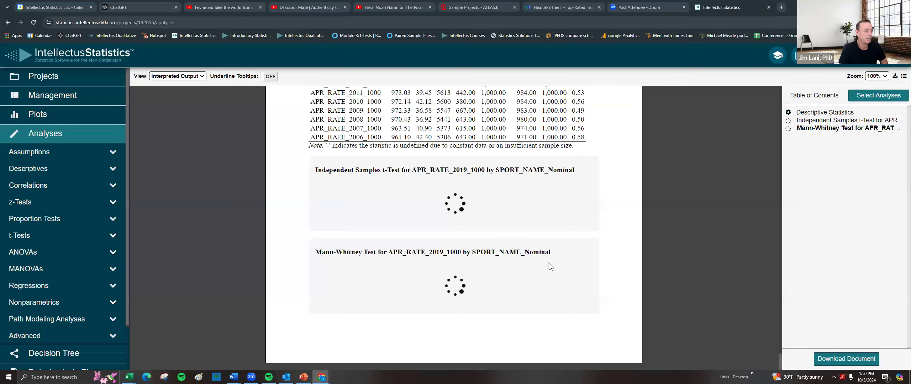
# Step: Examine the t-test's normality and homogeneity of variance assumptions, the Team and Individual means, and the effect size in the results table
pyautogui.scroll(-3, 481, 235)
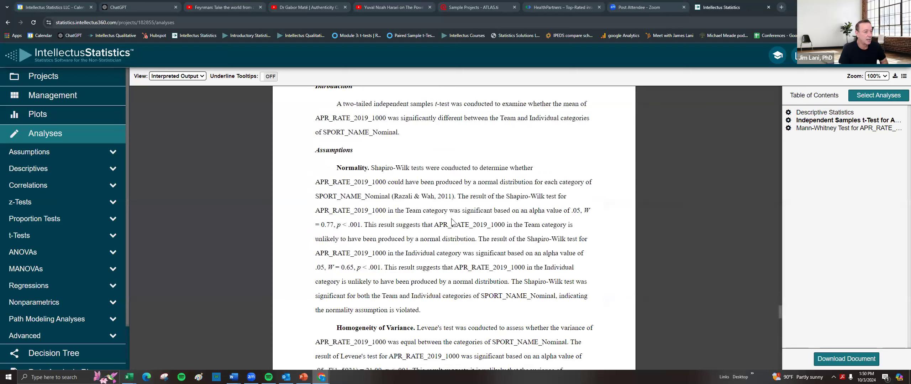
pyautogui.doubleClick(392, 311)
pyautogui.scroll(-3, 451, 302)
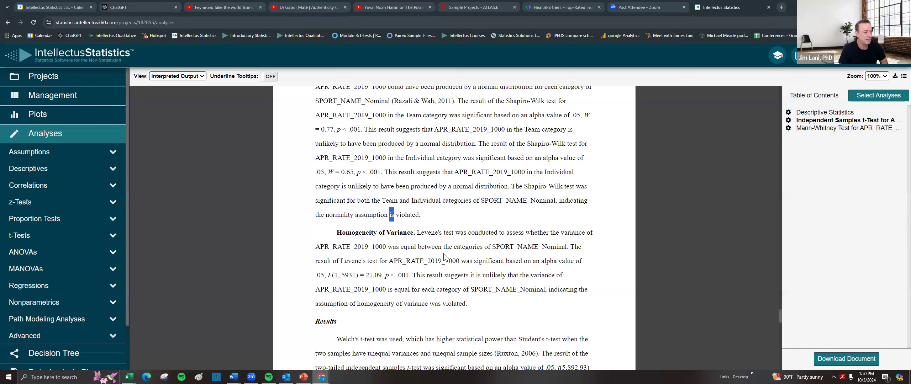
pyautogui.scroll(-2, 428, 261)
pyautogui.doubleClick(436, 257)
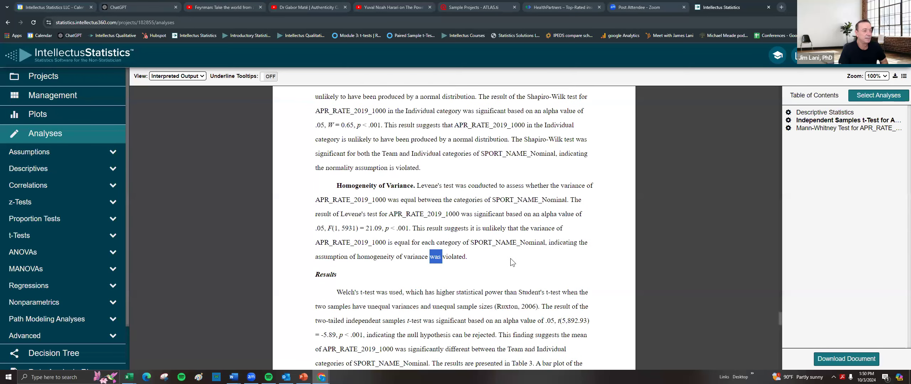
pyautogui.scroll(-3, 511, 259)
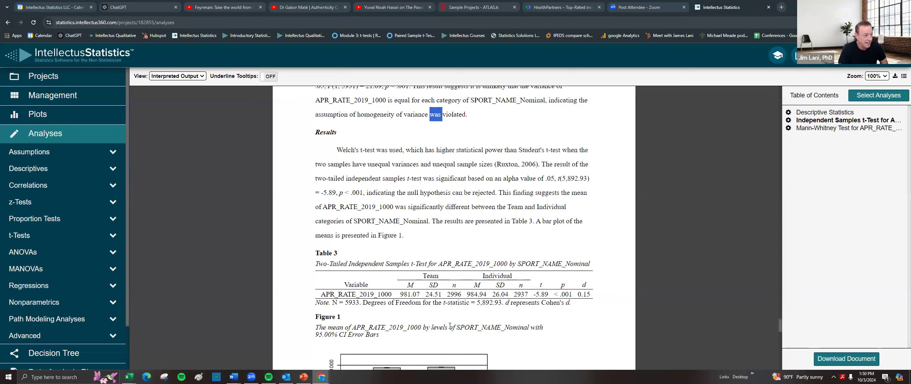
pyautogui.click(474, 296)
pyautogui.doubleClick(474, 295)
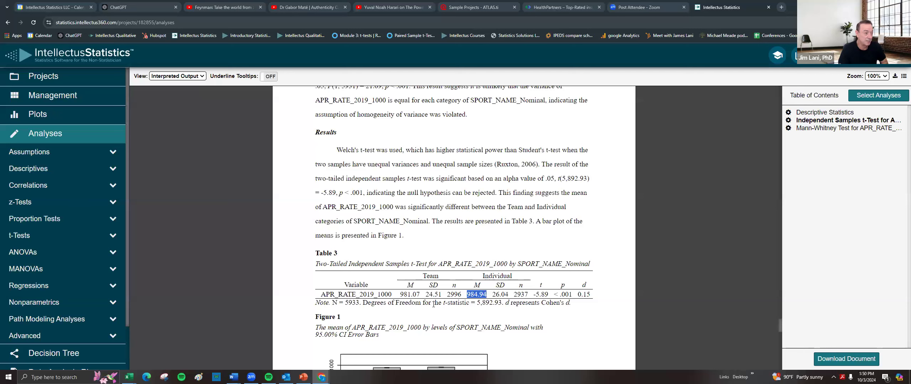
pyautogui.doubleClick(412, 295)
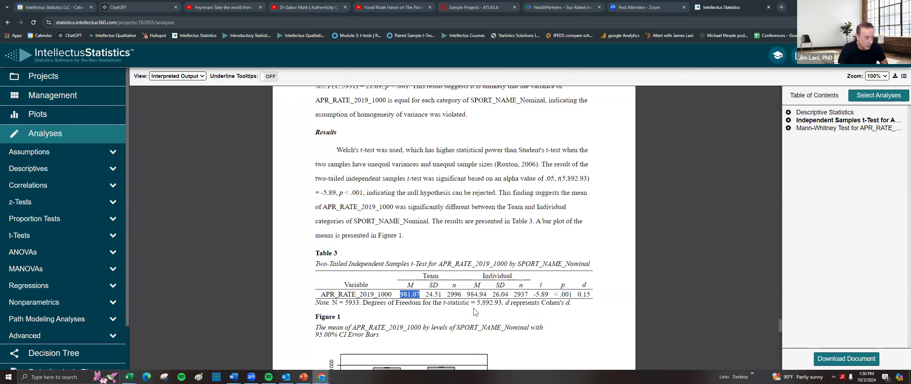
pyautogui.moveTo(436, 301)
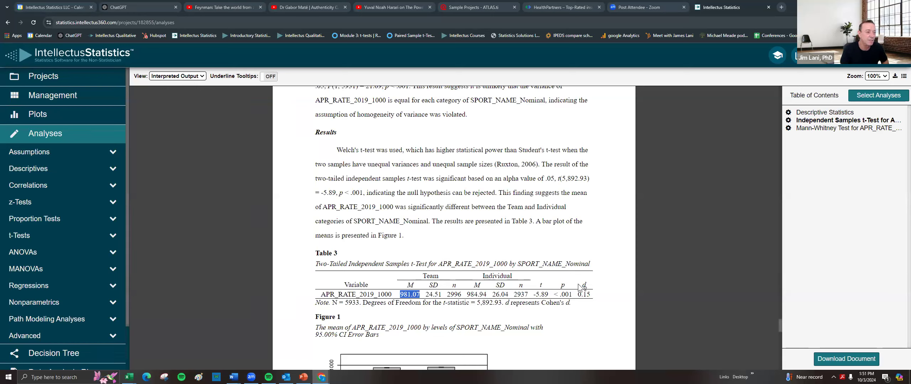
pyautogui.moveTo(586, 285)
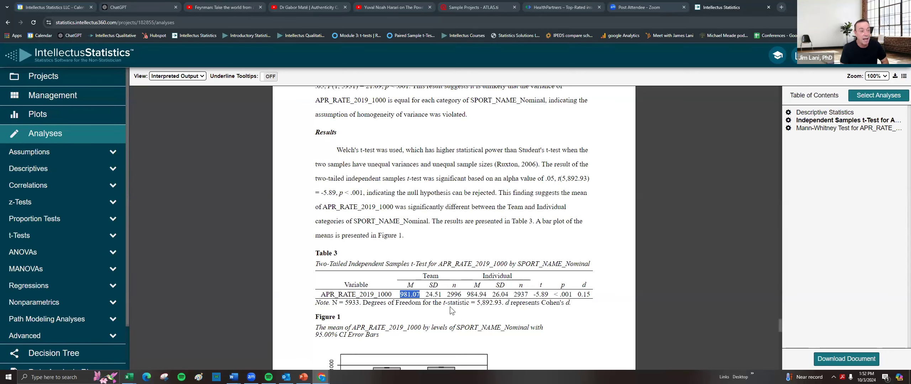
# Step: Review the Mann-Whitney results, the summary statistics of the yearly APR rates, and the frequency table of schools and sports
pyautogui.scroll(15, 513, 155)
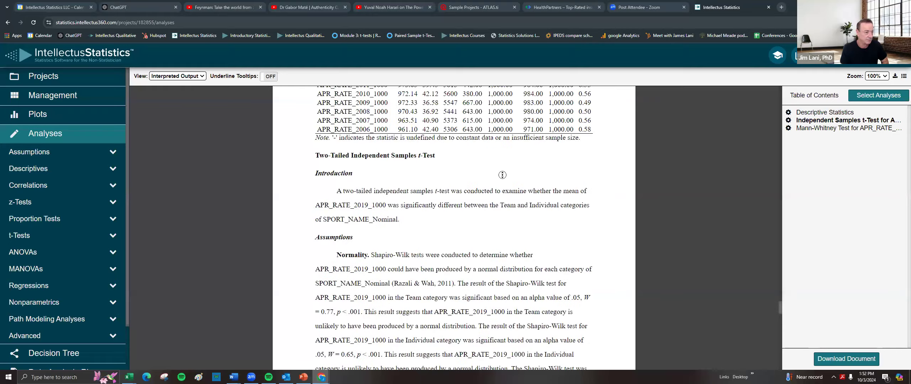
pyautogui.scroll(-4, 508, 178)
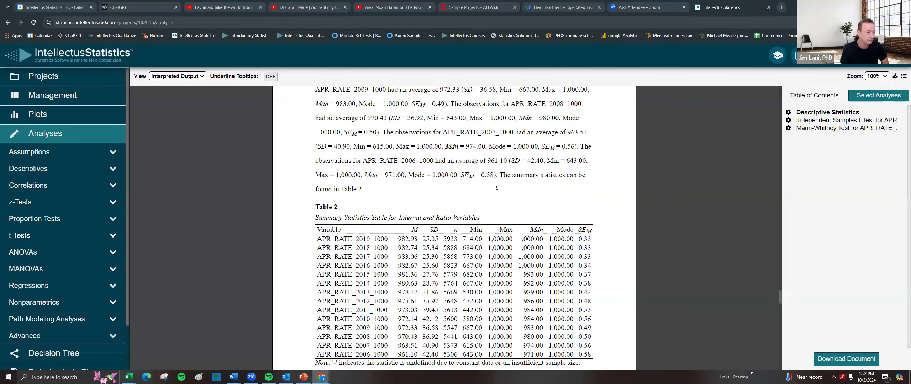
pyautogui.scroll(-20, 508, 204)
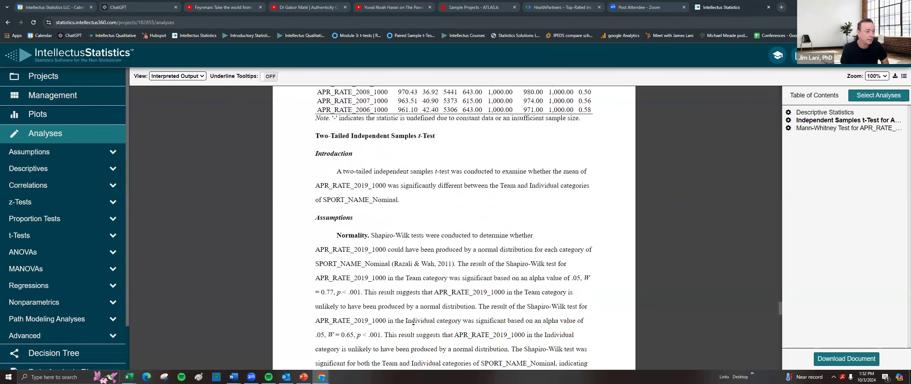
pyautogui.scroll(7, 455, 183)
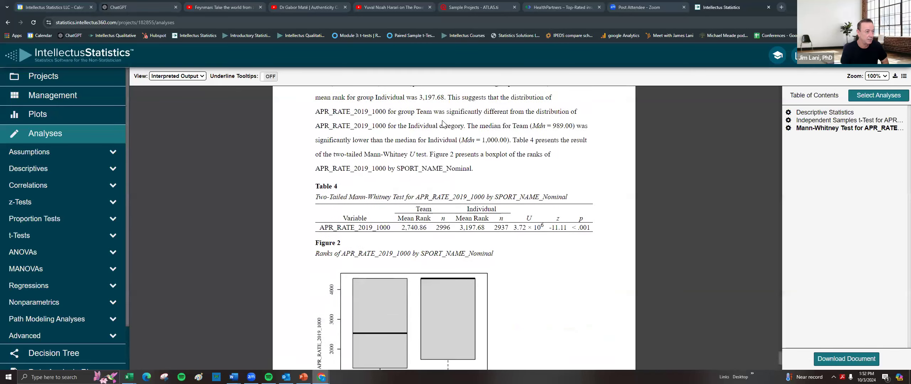
pyautogui.scroll(7, 456, 182)
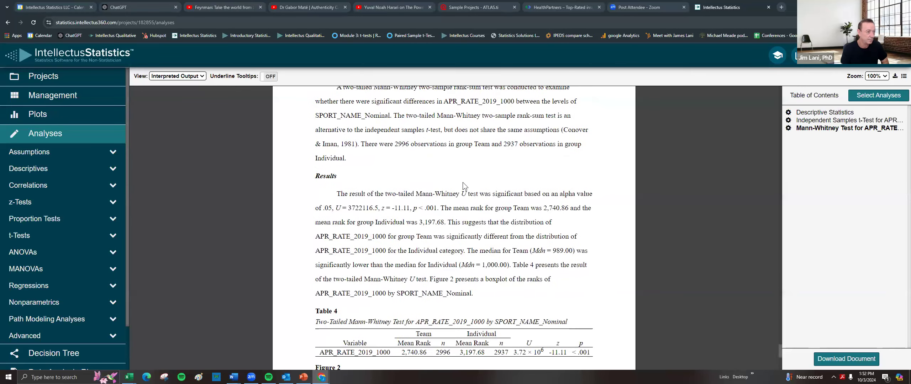
pyautogui.scroll(20, 439, 204)
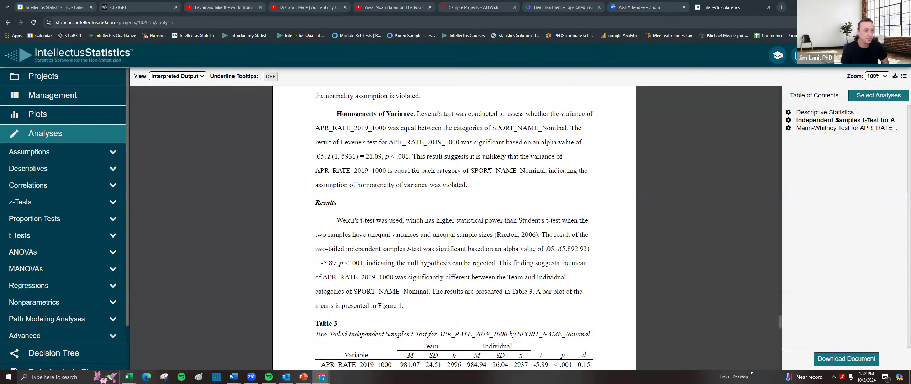
pyautogui.scroll(14, 489, 174)
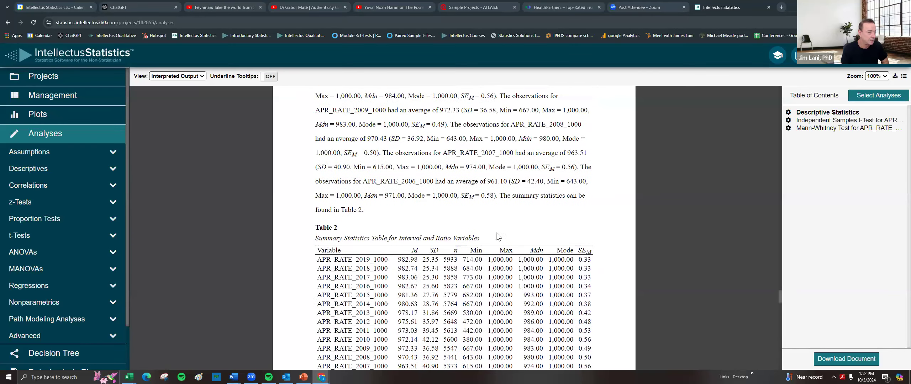
pyautogui.scroll(7, 499, 221)
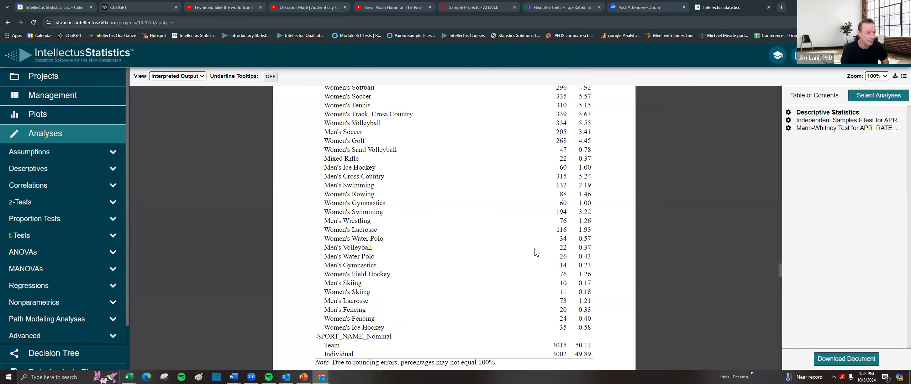
pyautogui.scroll(7, 545, 231)
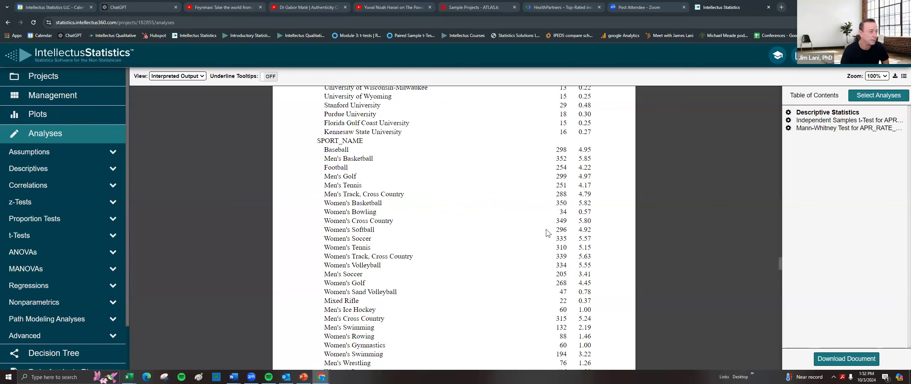
pyautogui.scroll(3, 532, 245)
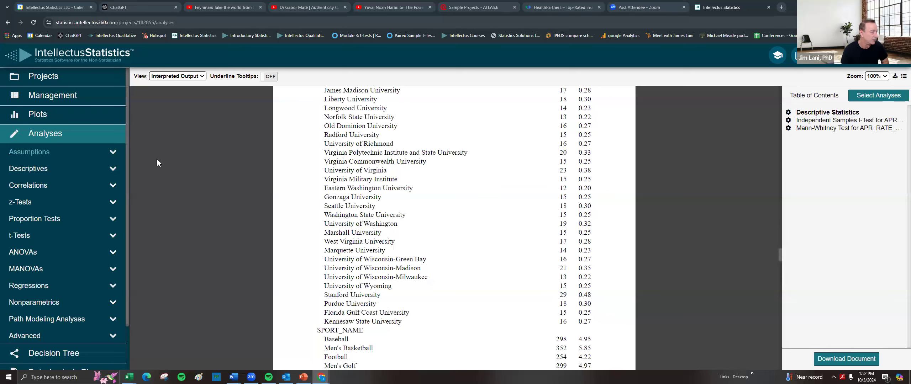
# Step: Reopen the independent samples t-test settings as a new analysis and add a filter on SCL_NAME
pyautogui.click(789, 121)
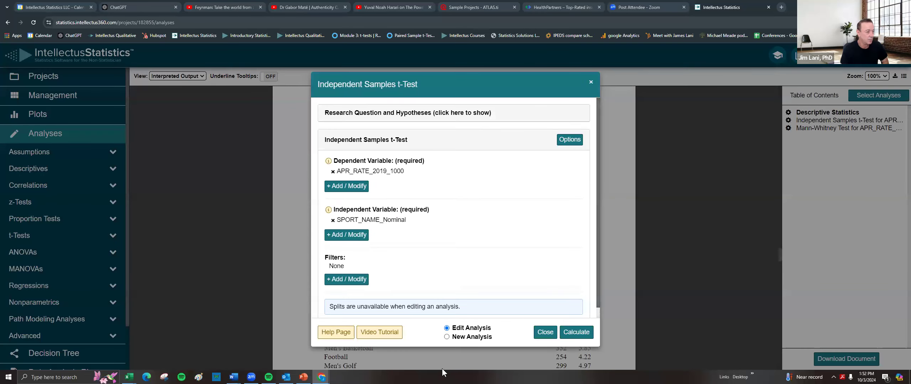
pyautogui.click(463, 337)
pyautogui.scroll(-1, 356, 283)
pyautogui.click(345, 270)
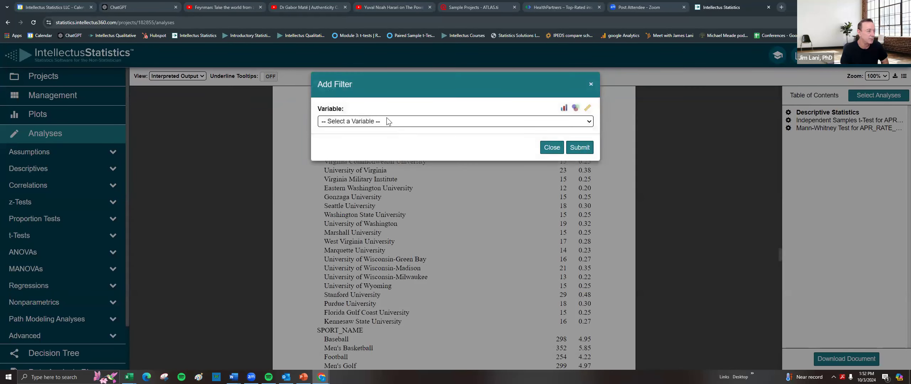
pyautogui.click(387, 122)
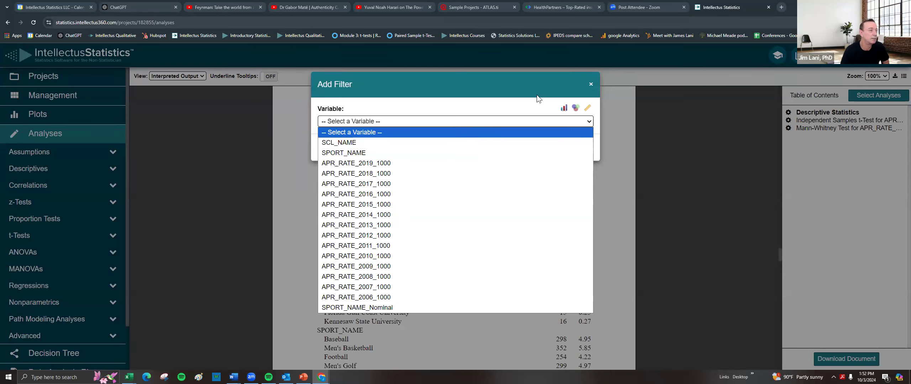
pyautogui.click(338, 143)
# Step: Restrict the SCL_NAME filter to Clemson University and calculate the new t-test
pyautogui.scroll(-5, 362, 174)
pyautogui.scroll(-7, 361, 175)
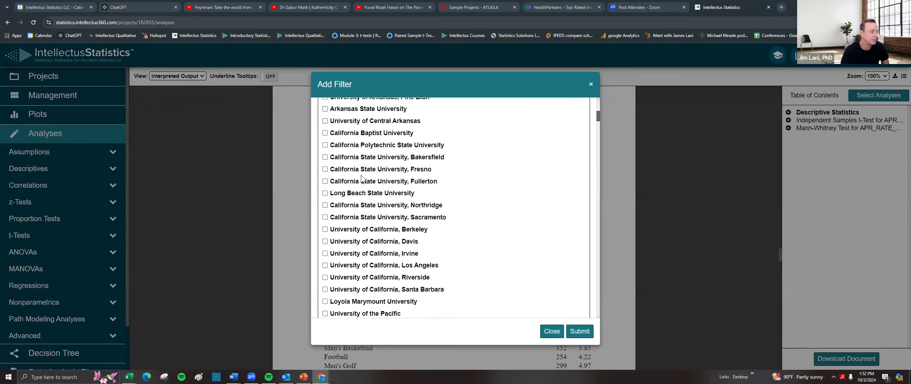
pyautogui.scroll(-4, 356, 191)
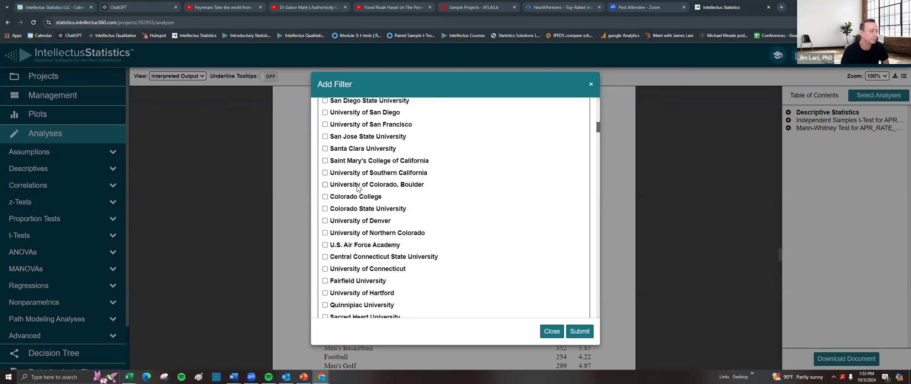
pyautogui.scroll(-1, 369, 198)
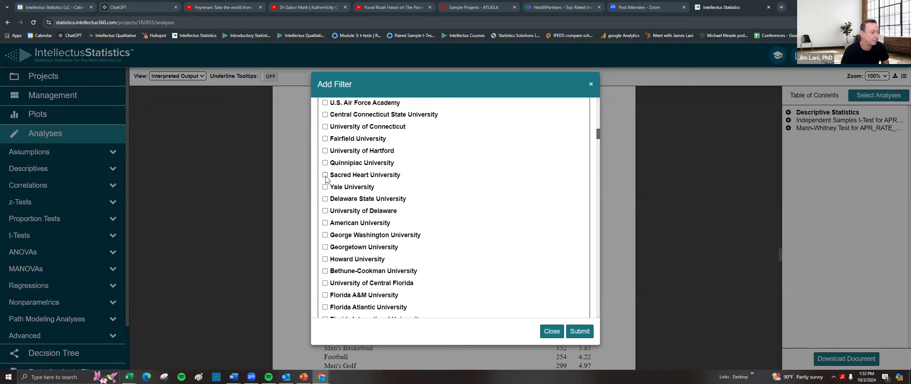
pyautogui.scroll(-2, 370, 207)
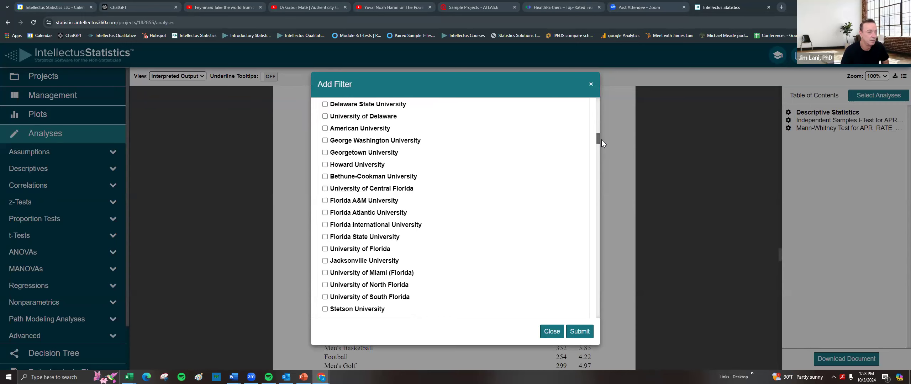
pyautogui.moveTo(598, 143); pyautogui.dragTo(593, 276)
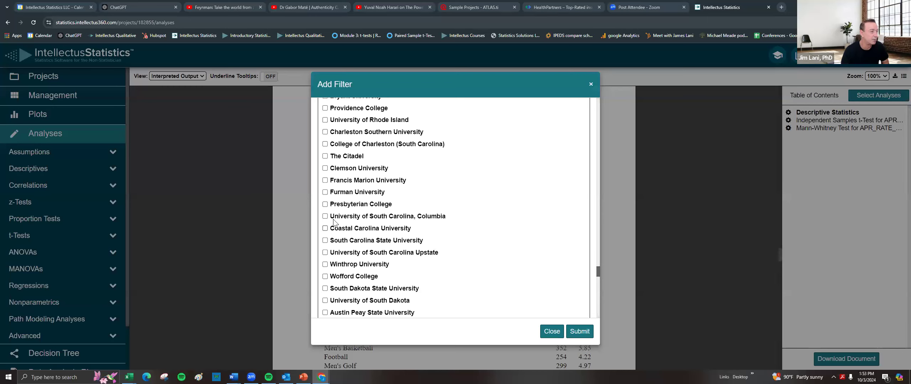
pyautogui.click(325, 169)
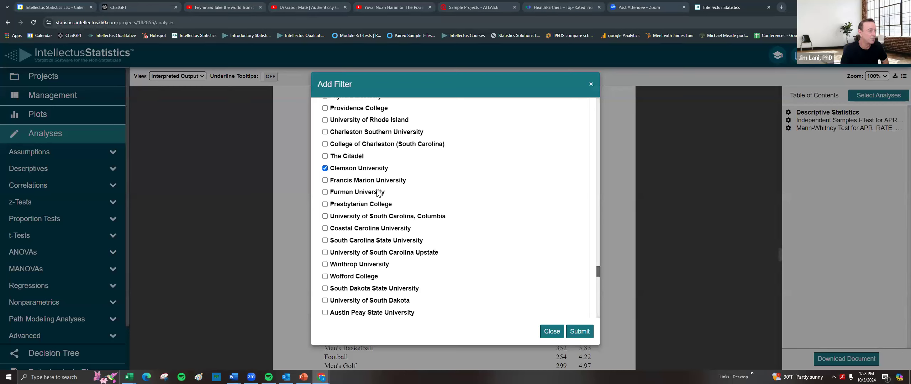
pyautogui.click(580, 332)
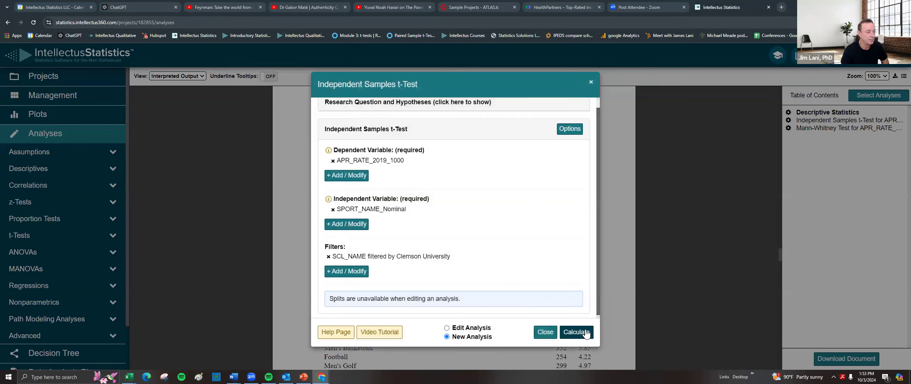
pyautogui.click(580, 333)
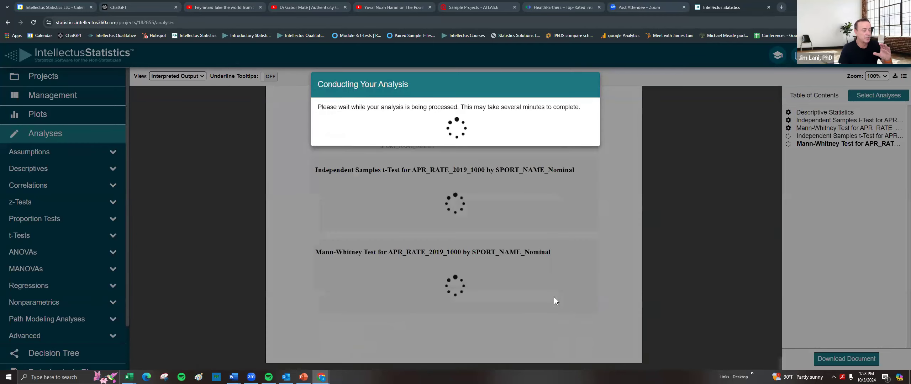
# Step: Examine the filtered t-test's normality and variance assumptions, the Team and Individual means, the p value and the effect size
pyautogui.scroll(-4, 534, 260)
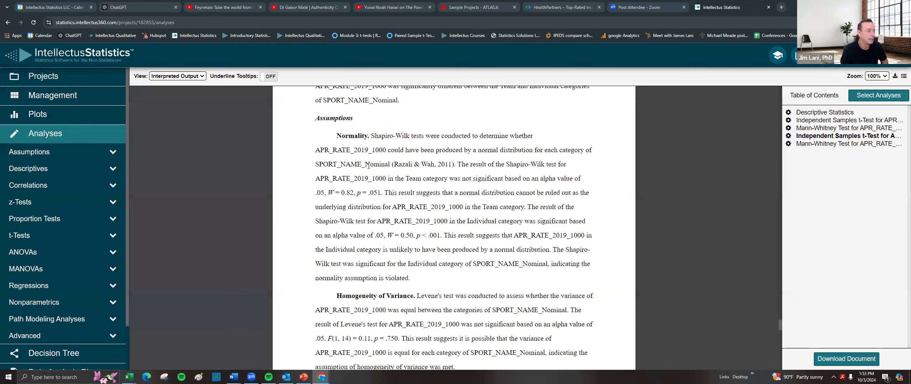
pyautogui.scroll(-5, 420, 218)
pyautogui.scroll(-2, 437, 222)
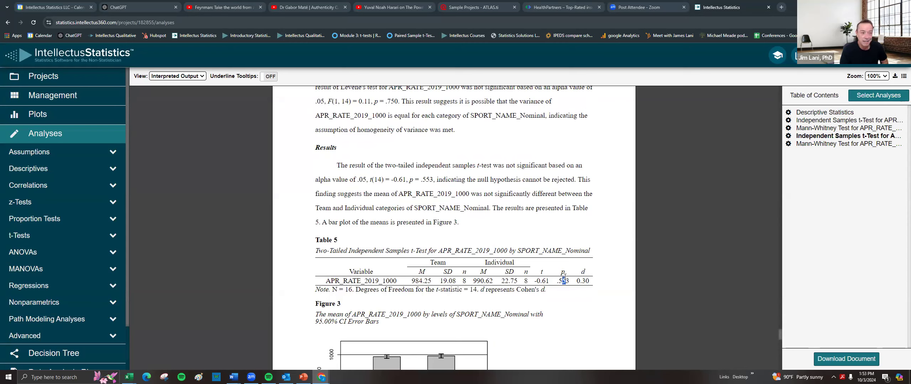
pyautogui.moveTo(559, 280); pyautogui.dragTo(562, 281)
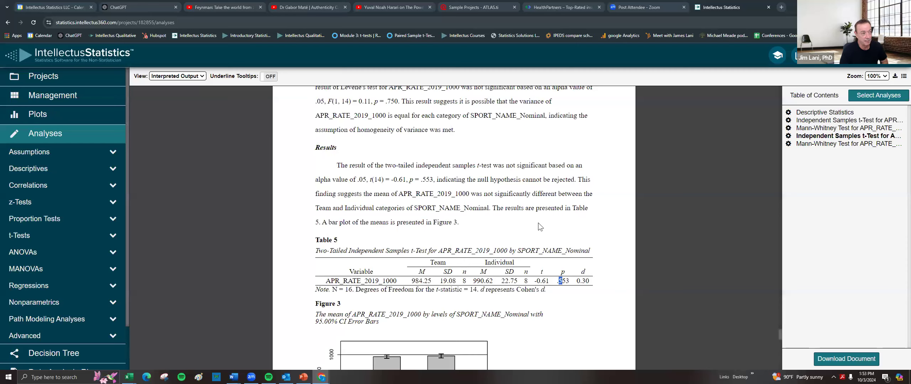
pyautogui.click(557, 235)
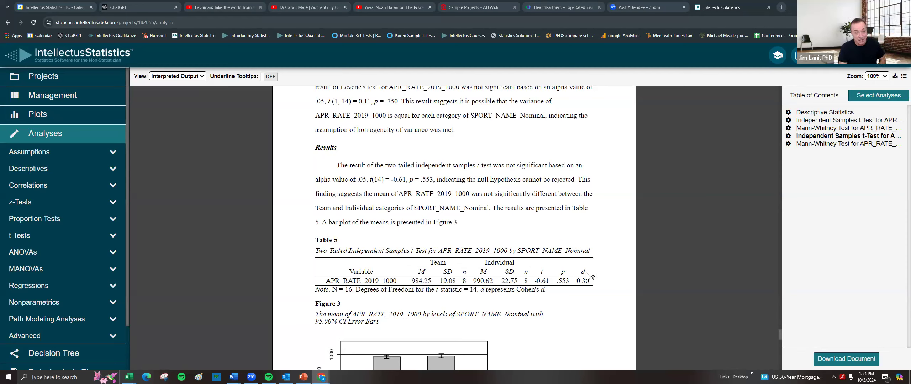
pyautogui.doubleClick(567, 282)
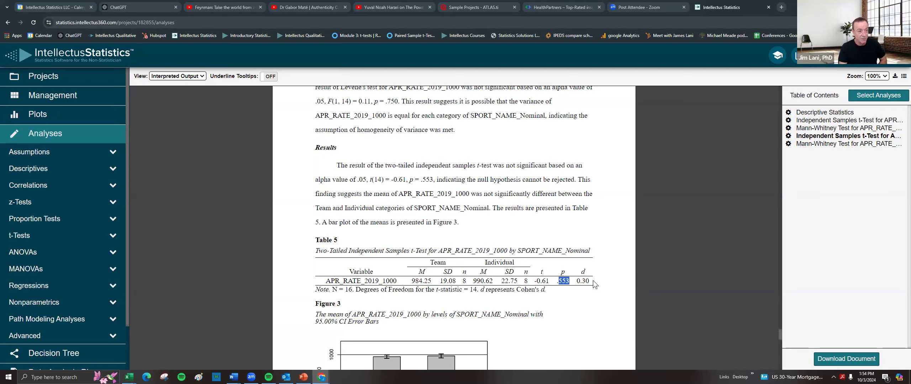
pyautogui.moveTo(584, 273)
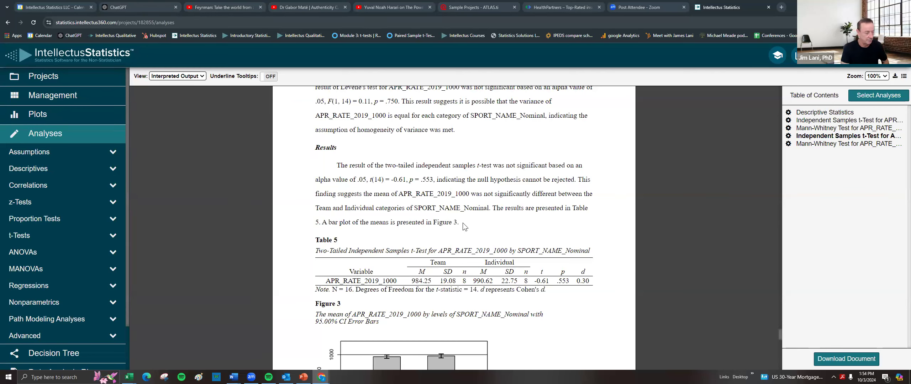
pyautogui.scroll(-1, 460, 226)
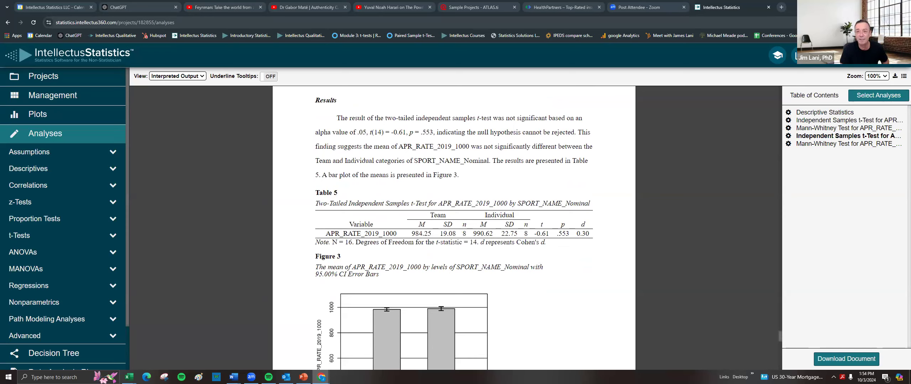
# Step: Load the shared project TAE Metformin Study SPSS Data 7 22 24 from the project list
pyautogui.click(34, 83)
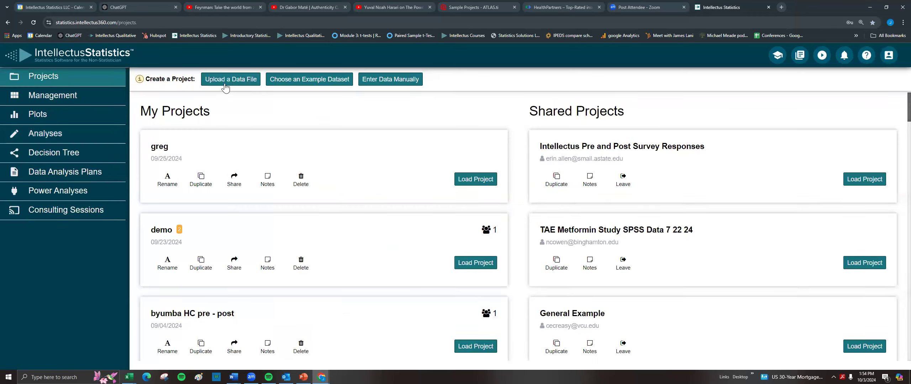
pyautogui.scroll(-4, 657, 228)
pyautogui.scroll(-3, 681, 245)
pyautogui.scroll(4, 674, 220)
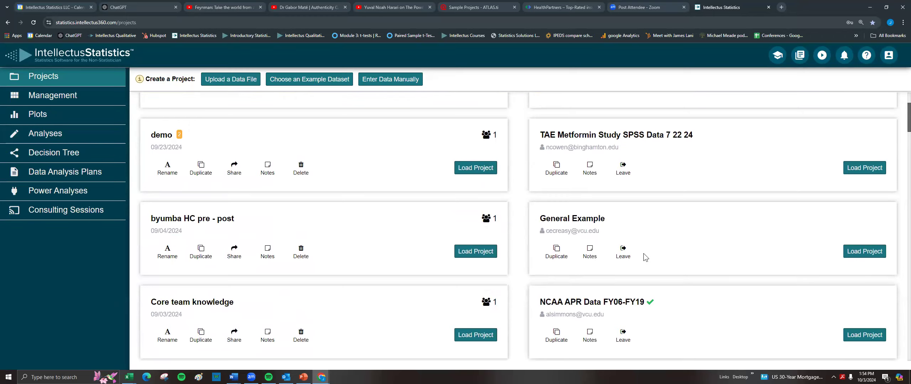
pyautogui.scroll(3, 644, 254)
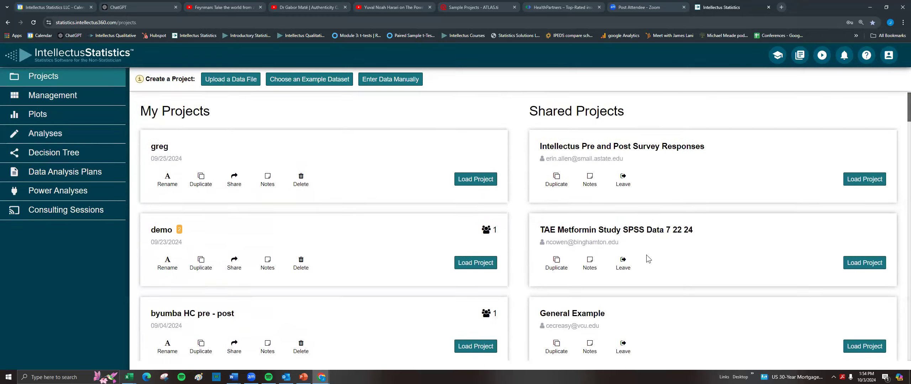
pyautogui.click(858, 263)
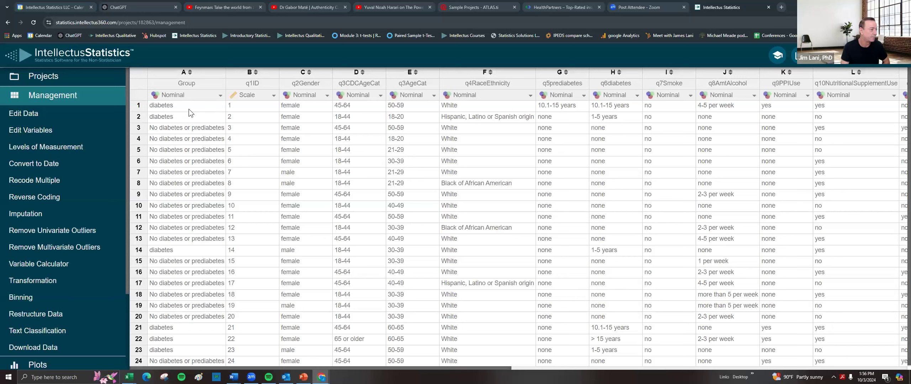
# Step: Sort the dataset by the Group column and check which t-tests are available for it
pyautogui.click(189, 73)
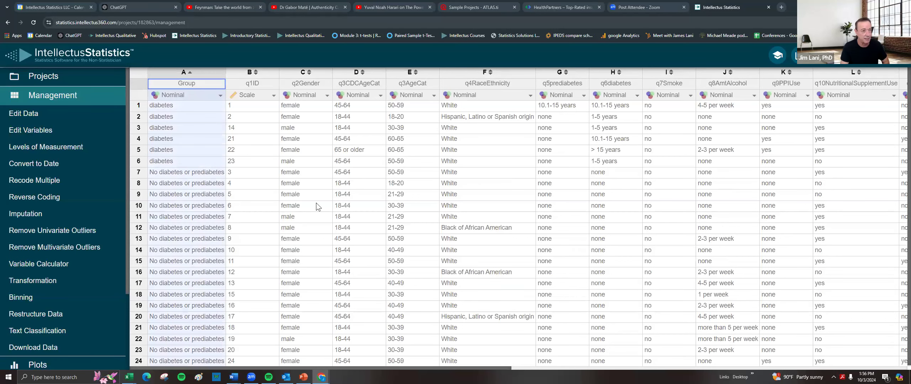
pyautogui.scroll(-3, 53, 283)
pyautogui.click(52, 283)
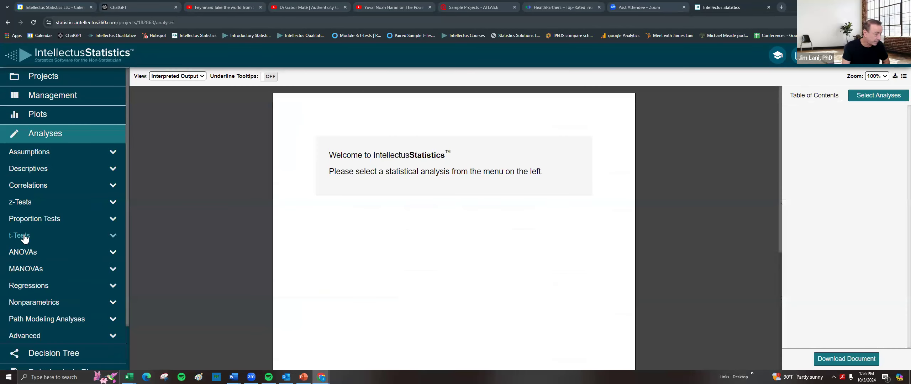
pyautogui.click(24, 237)
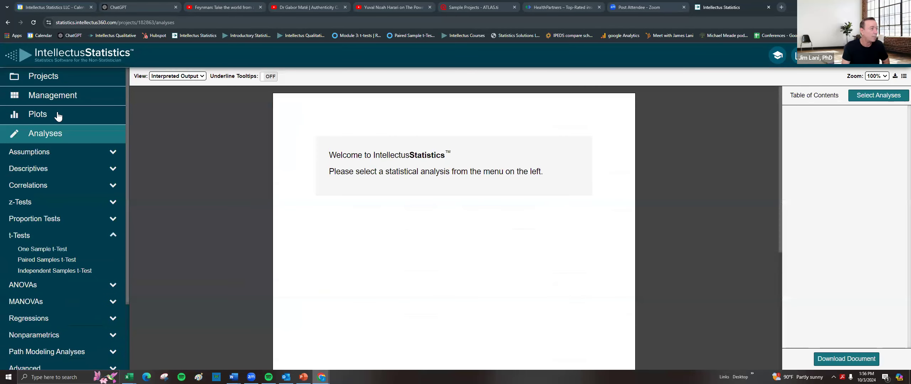
pyautogui.click(48, 99)
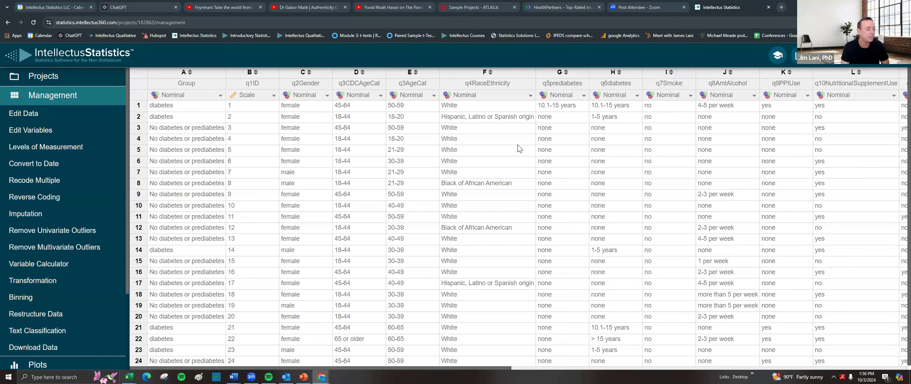
# Step: Look through the dataset's remaining columns, from q5prediabetes across the physical measures to those beyond q17PhyMeasBMI
pyautogui.click(543, 140)
pyautogui.press('Right')
pyautogui.press('Right')
pyautogui.press('Right')
pyautogui.press('Right')
pyautogui.press('Right')
pyautogui.press('Right')
pyautogui.press('Right')
pyautogui.press('Right')
pyautogui.press('Right')
pyautogui.press('Right')
pyautogui.press('Right')
pyautogui.press('Right')
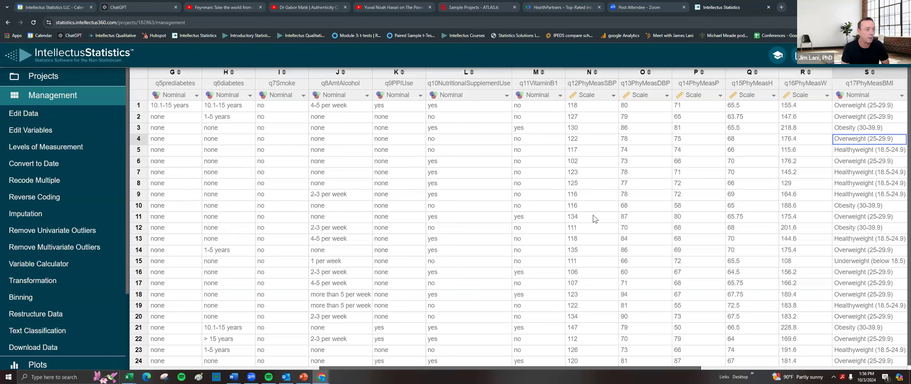
pyautogui.moveTo(658, 366); pyautogui.dragTo(742, 369)
# Step: Calculate descriptive statistics for Group and q21BloodMeasThiamine
pyautogui.scroll(-4, 4, 301)
pyautogui.click(45, 286)
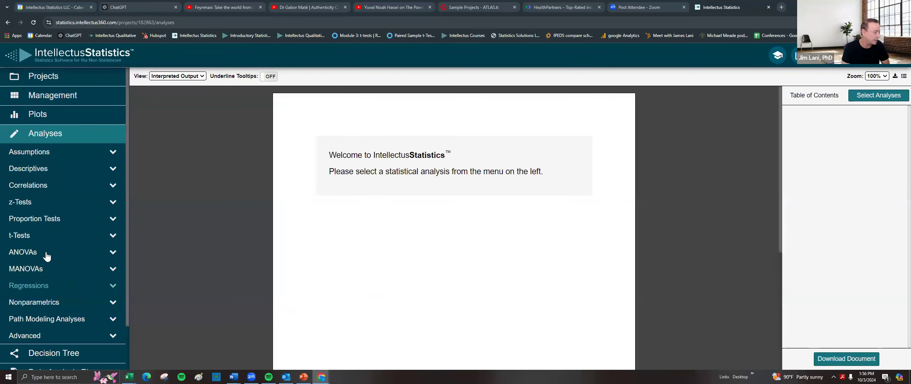
pyautogui.click(37, 175)
pyautogui.click(35, 182)
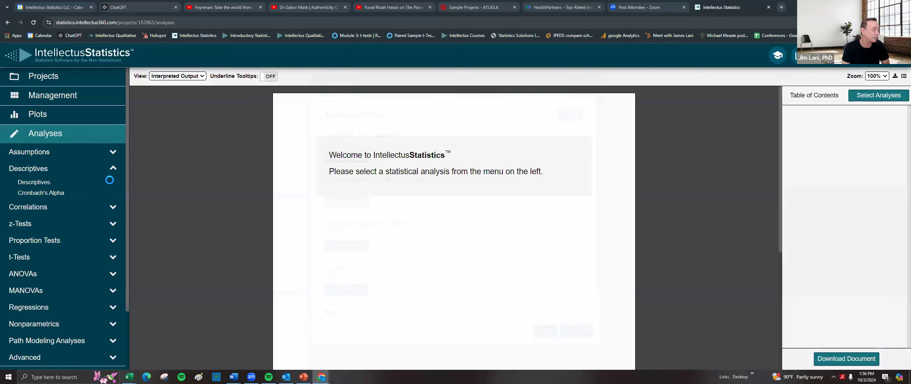
pyautogui.click(343, 159)
pyautogui.click(340, 125)
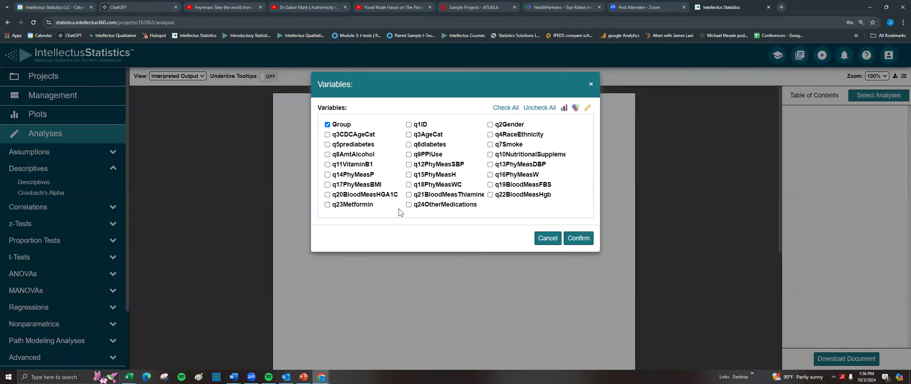
pyautogui.click(435, 197)
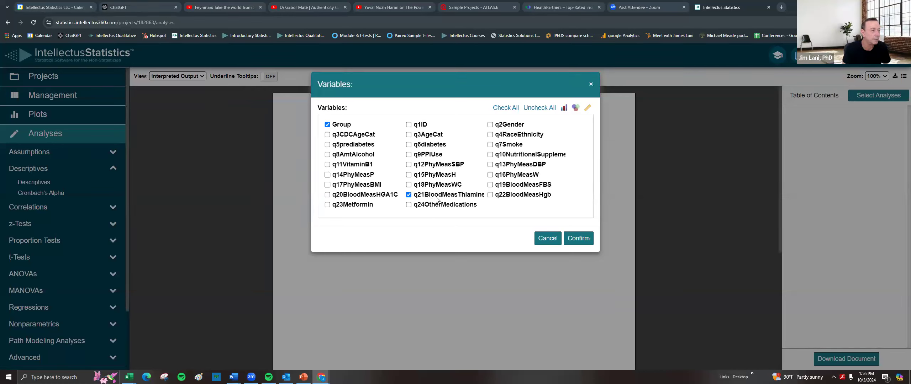
pyautogui.click(578, 238)
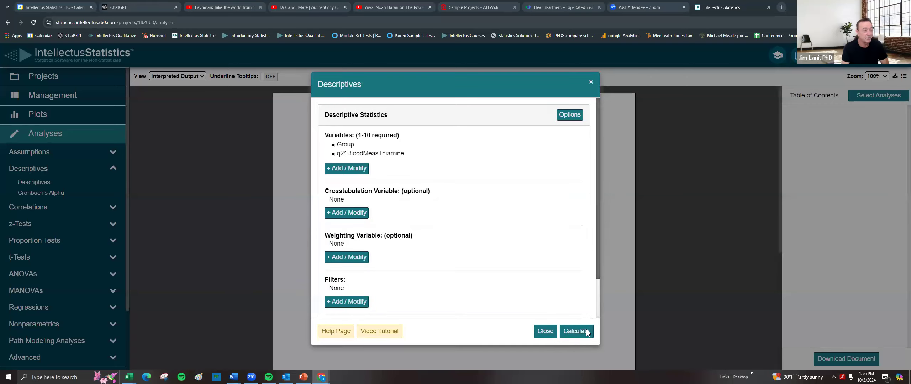
pyautogui.click(581, 331)
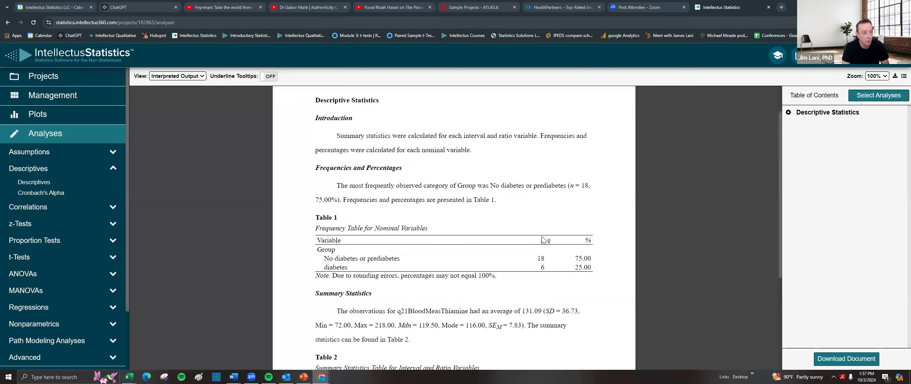
# Step: Review the frequency table for Group and the summary statistics for q21BloodMeasThiamine
pyautogui.scroll(-3, 543, 272)
pyautogui.scroll(3, 555, 256)
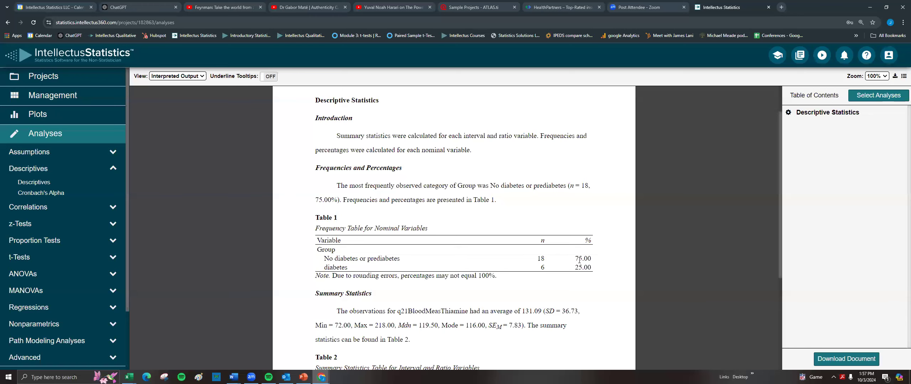
pyautogui.scroll(-3, 581, 257)
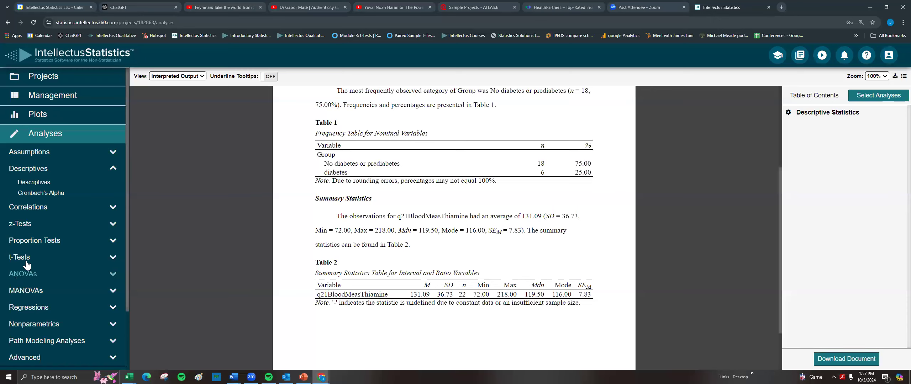
# Step: Set up an Independent Samples t-Test with q21BloodMeasThiamine as the dependent variable
pyautogui.click(42, 259)
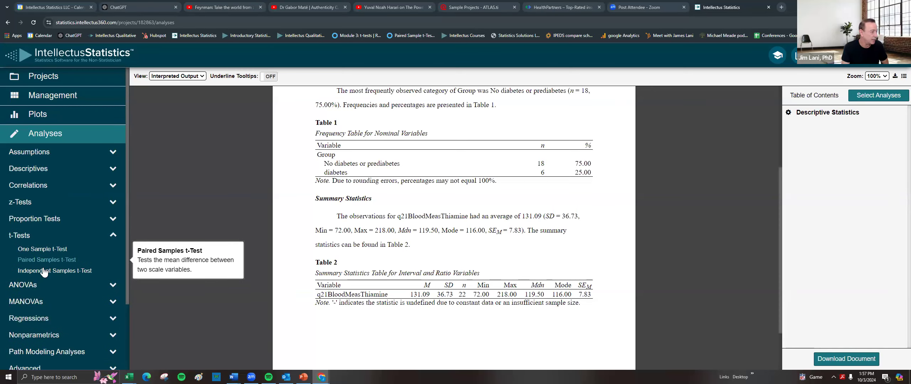
pyautogui.click(43, 272)
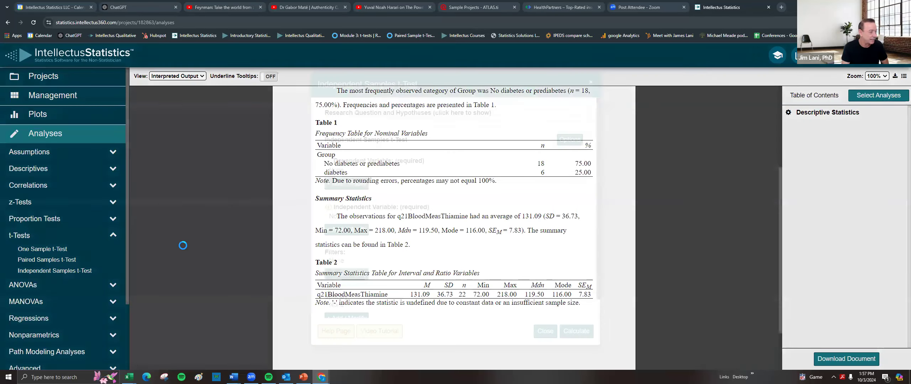
pyautogui.click(347, 188)
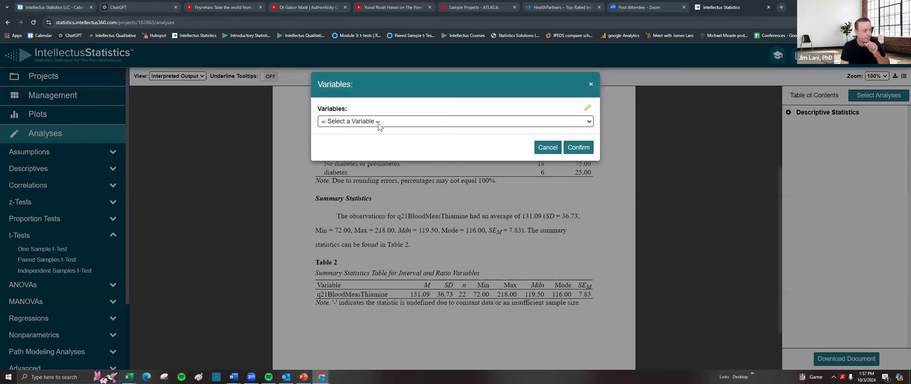
pyautogui.click(379, 121)
pyautogui.click(349, 236)
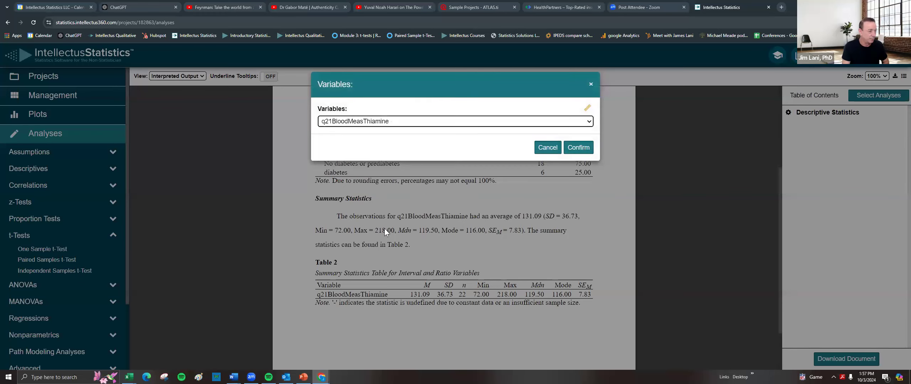
pyautogui.click(584, 150)
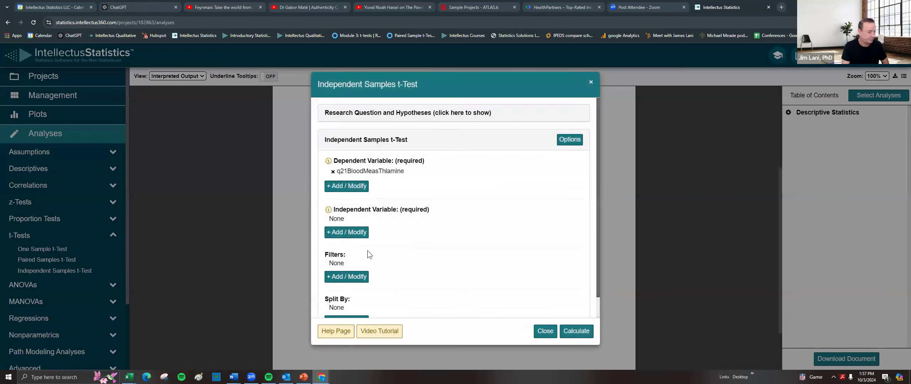
# Step: Assign Group as the t-test's independent variable and calculate the analysis
pyautogui.click(336, 232)
pyautogui.click(353, 123)
pyautogui.click(362, 136)
pyautogui.click(578, 147)
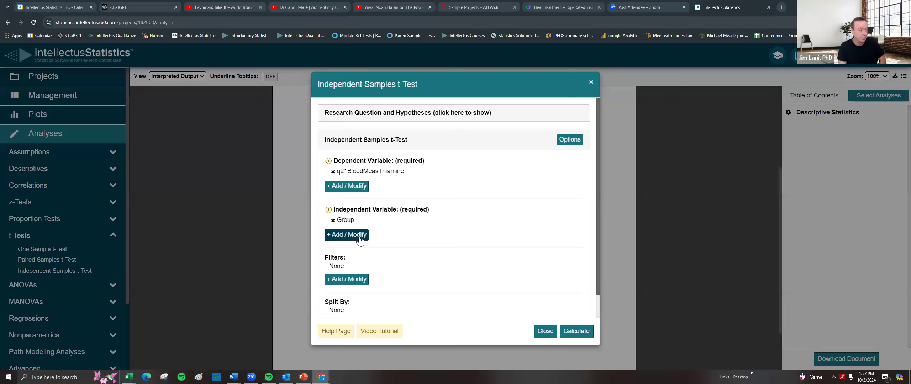
pyautogui.click(576, 331)
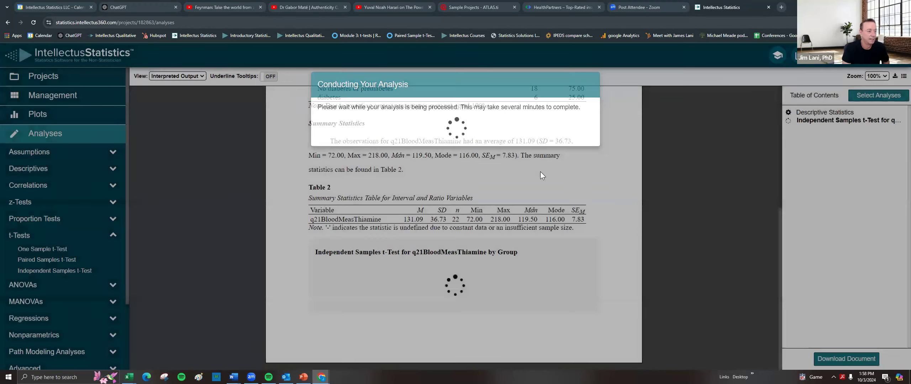
# Step: Review the t-test's assumptions, reading the normality and homogeneity of variance sections
pyautogui.scroll(-3, 489, 228)
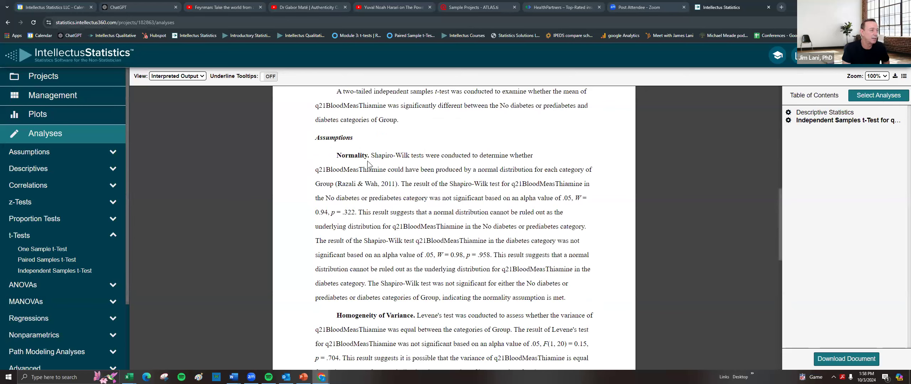
pyautogui.moveTo(415, 161); pyautogui.dragTo(417, 159)
pyautogui.moveTo(456, 255); pyautogui.dragTo(490, 255)
pyautogui.click(550, 296)
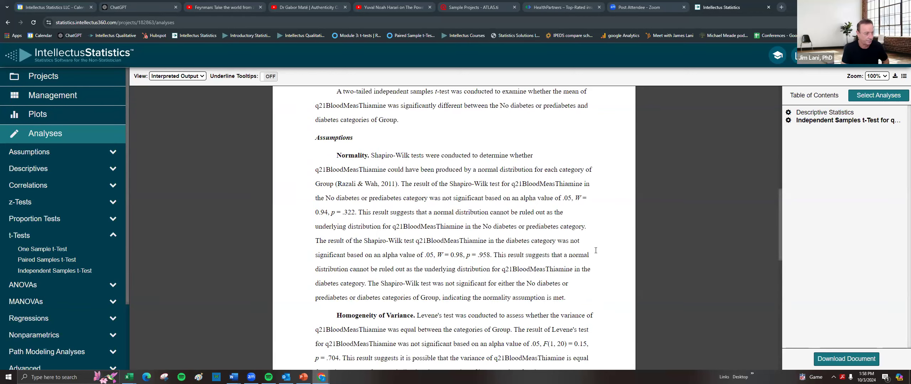
pyautogui.scroll(-1, 462, 293)
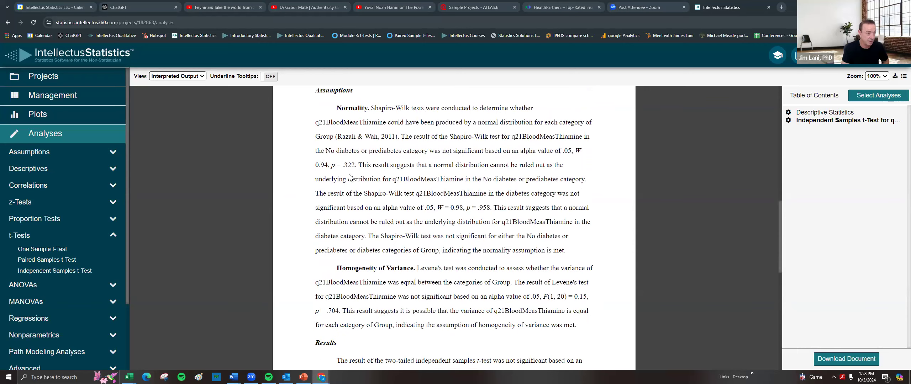
pyautogui.scroll(-1, 398, 206)
pyautogui.scroll(-1, 470, 233)
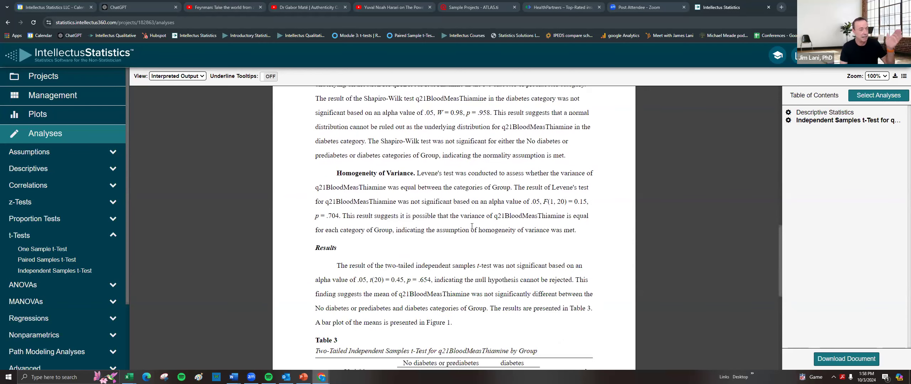
# Step: Examine the t-test results, checking the p value and diabetes group mean in Table 3 and the bar plot of means
pyautogui.scroll(-2, 558, 241)
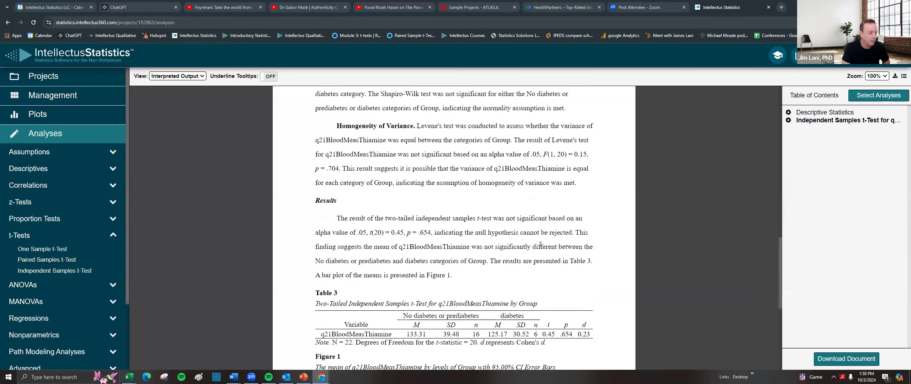
pyautogui.doubleClick(568, 286)
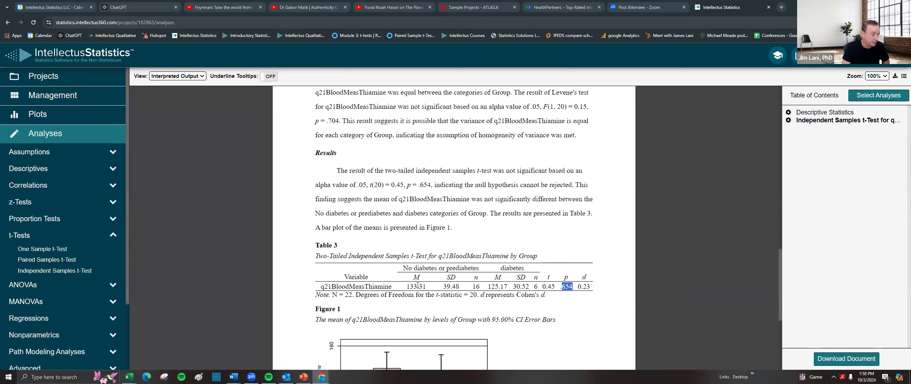
pyautogui.doubleClick(495, 287)
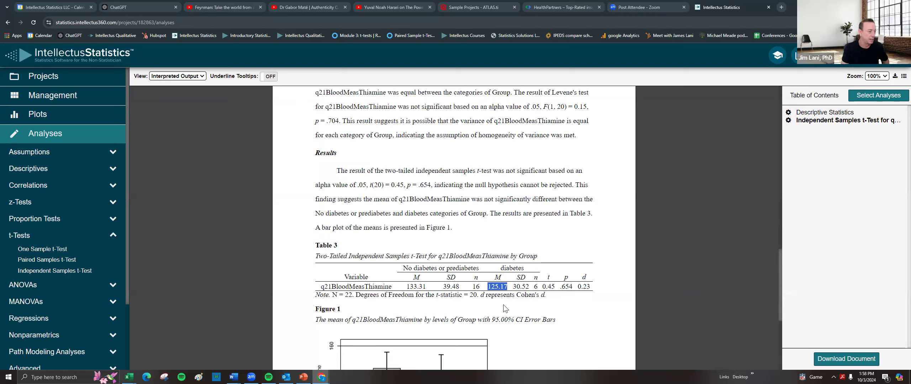
pyautogui.scroll(-1, 515, 310)
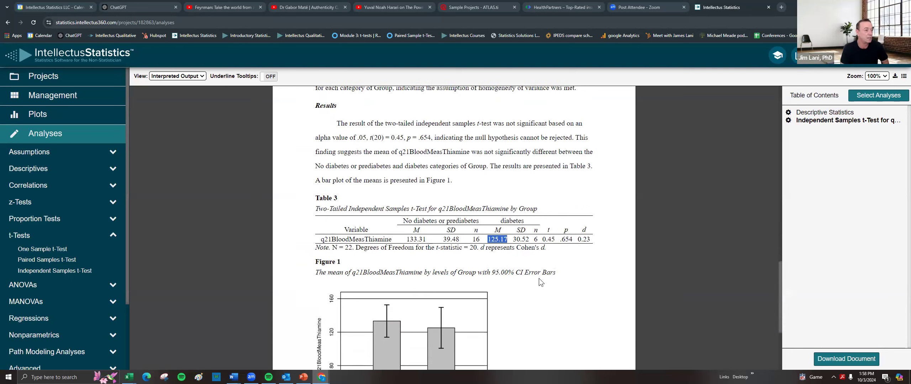
pyautogui.scroll(-1, 539, 278)
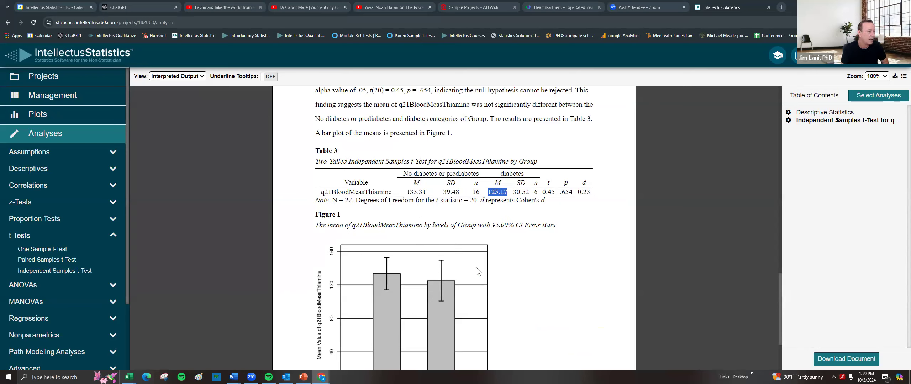
pyautogui.scroll(-3, 519, 249)
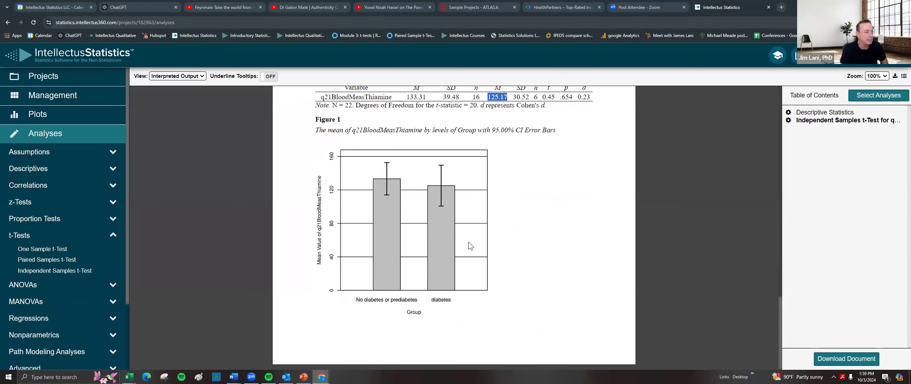
pyautogui.moveTo(459, 242)
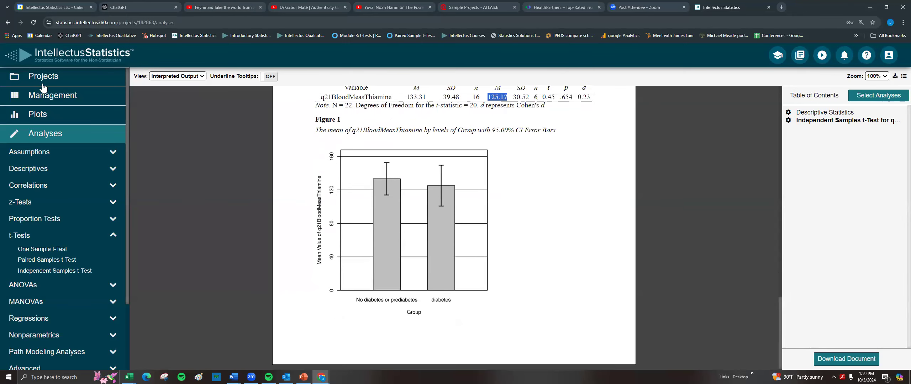
# Step: Check the dataset's variables in the data view and return to the analyses output
pyautogui.click(49, 99)
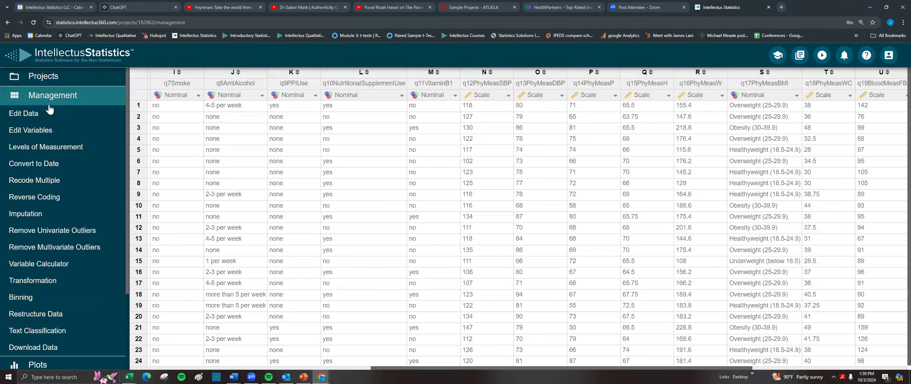
pyautogui.scroll(-3, 40, 249)
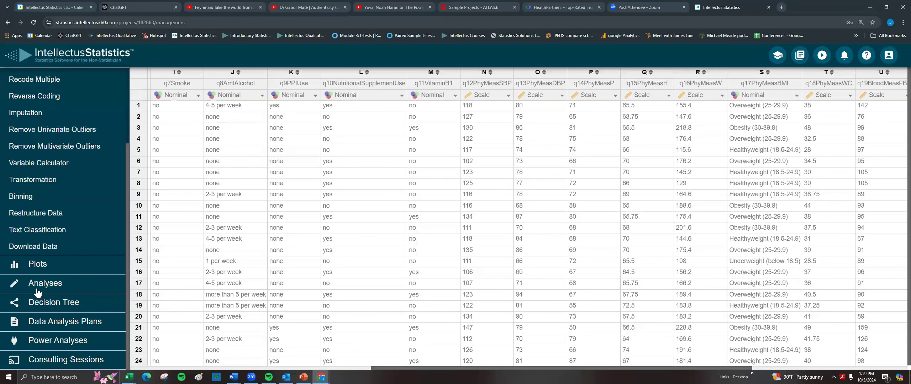
pyautogui.click(38, 284)
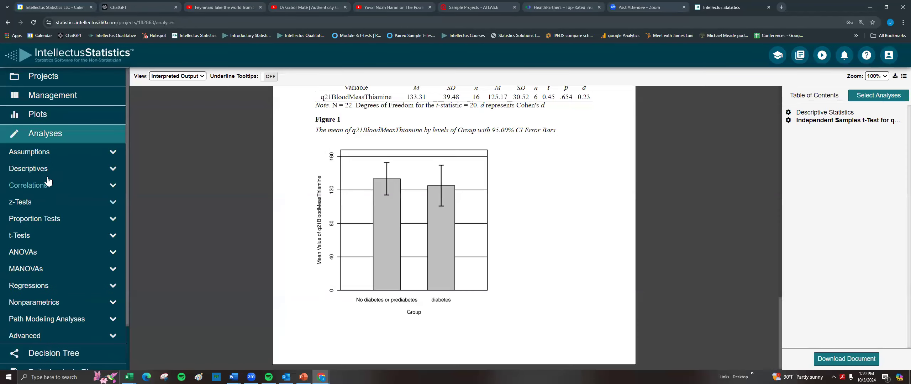
# Step: Calculate a Pearson Correlation between q22BloodMeasHgb and q21BloodMeasThiamine
pyautogui.click(40, 187)
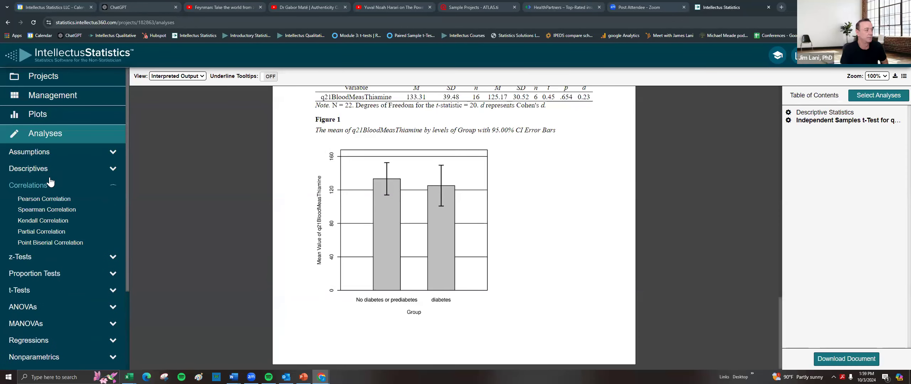
pyautogui.click(45, 200)
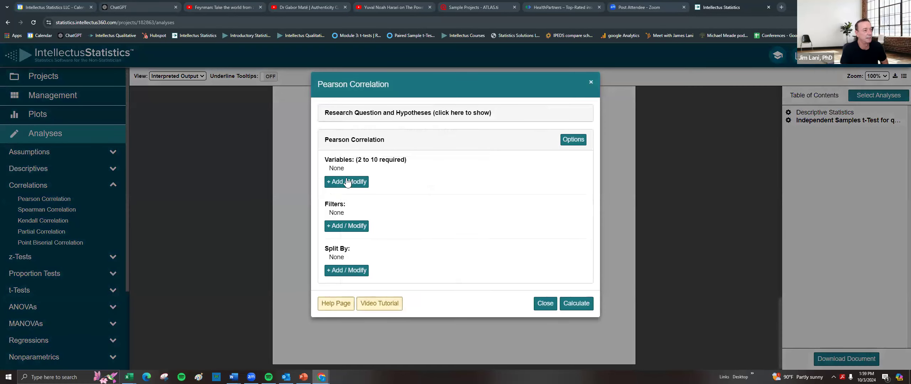
pyautogui.click(347, 183)
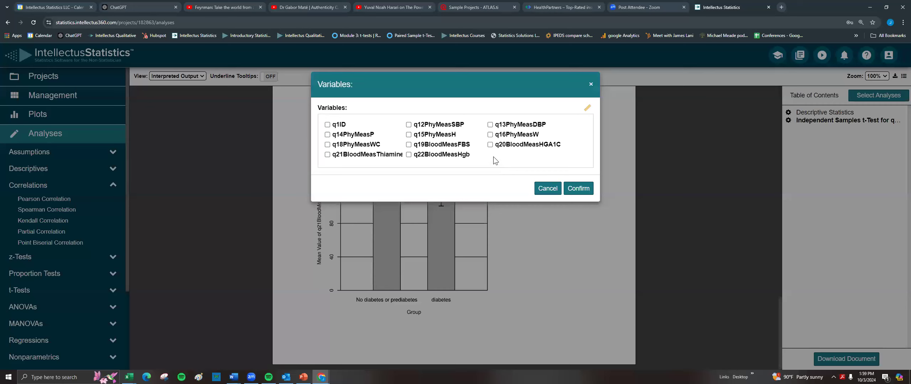
pyautogui.click(439, 157)
pyautogui.click(358, 158)
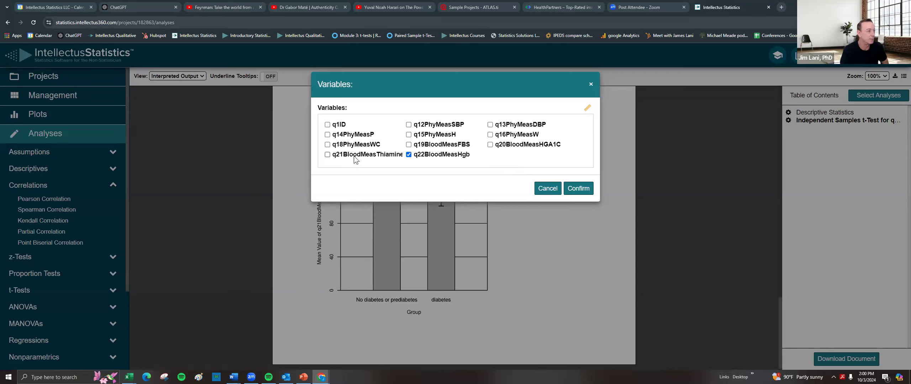
pyautogui.click(577, 191)
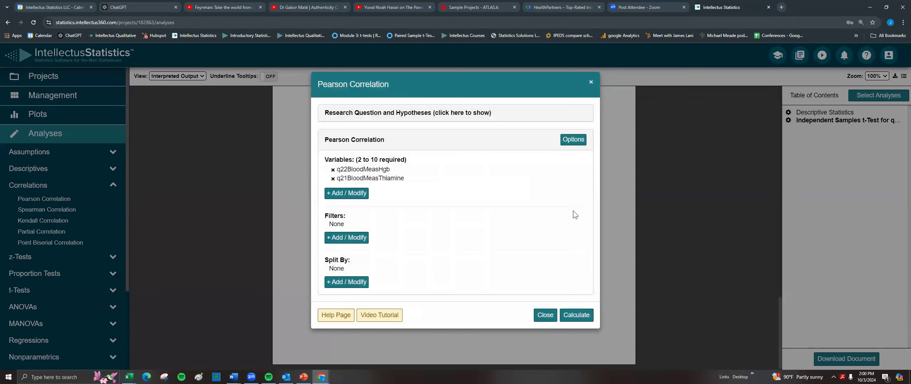
pyautogui.click(577, 315)
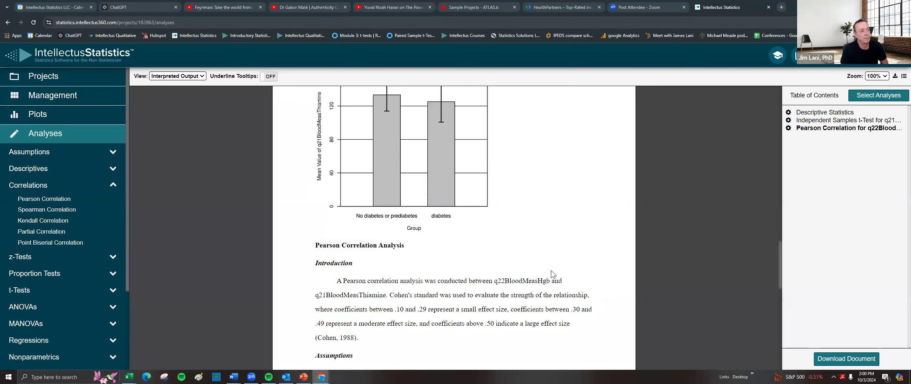
# Step: Review the Pearson correlation output, including the linearity scatterplot, the written results, and the correlation matrix and results tables
pyautogui.scroll(-3, 444, 231)
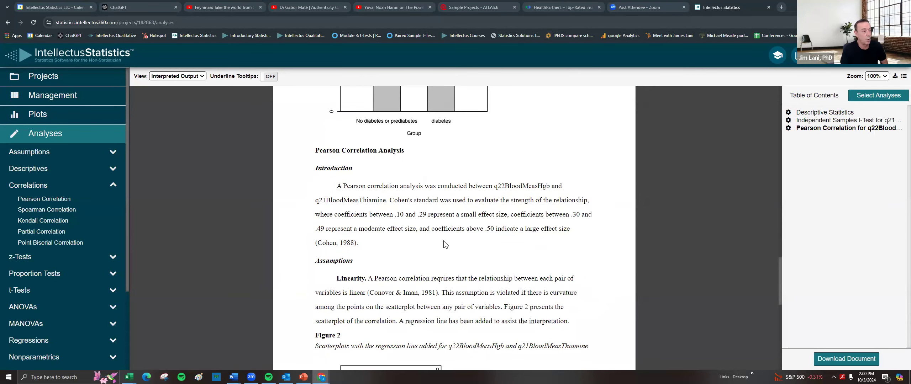
pyautogui.scroll(-4, 445, 242)
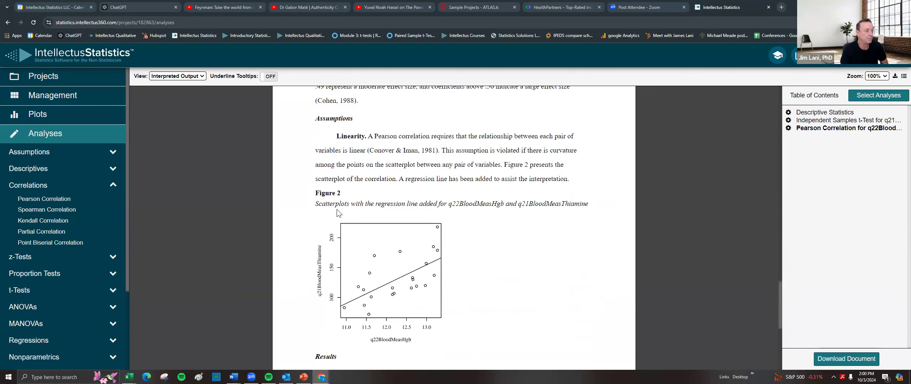
pyautogui.moveTo(339, 270)
pyautogui.scroll(-1, 391, 262)
pyautogui.scroll(-2, 390, 264)
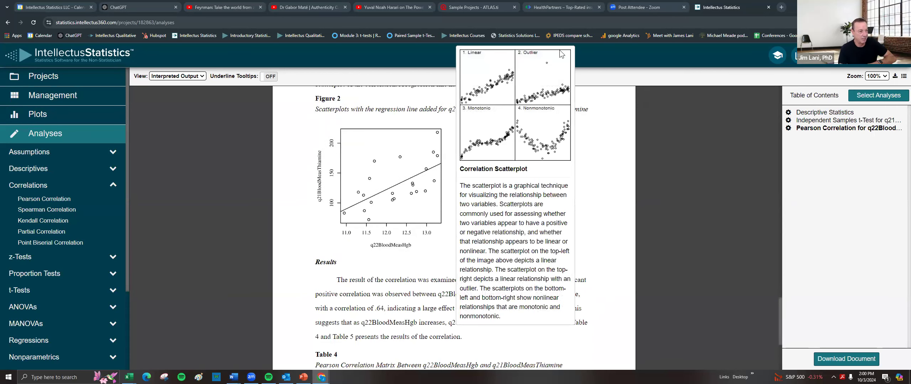
pyautogui.scroll(-2, 504, 316)
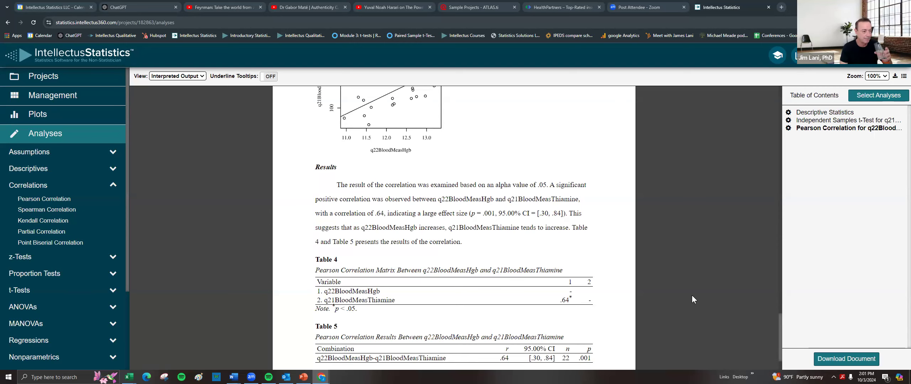
pyautogui.scroll(-2, 556, 340)
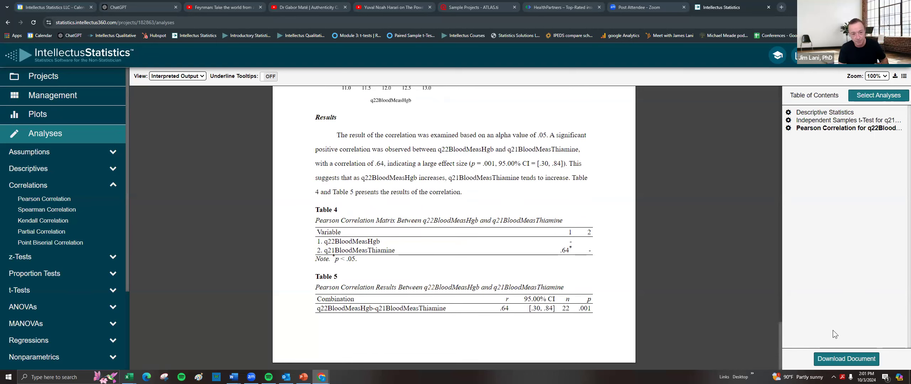
# Step: Download the analyses document, maximize it in Word and enable editing
pyautogui.click(841, 358)
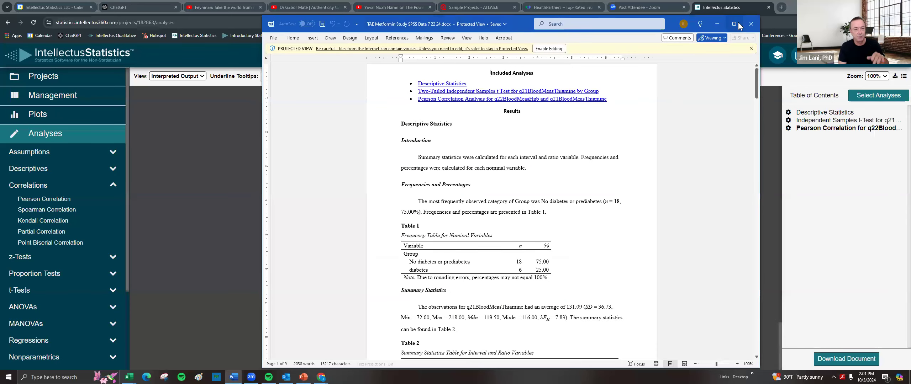
pyautogui.click(730, 24)
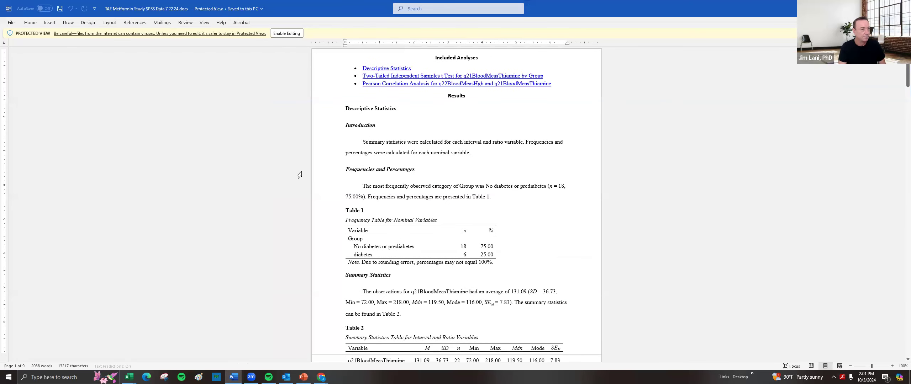
pyautogui.click(287, 33)
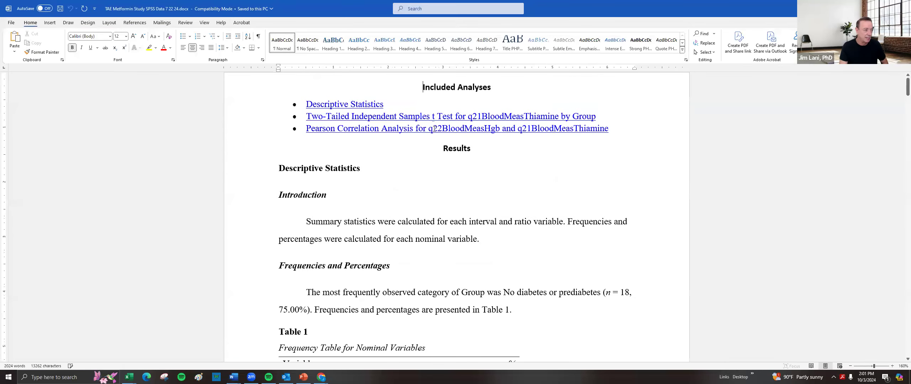
# Step: Review the exported Word document's descriptive statistics, independent samples t-test and Pearson correlation sections, including their tables and figures
pyautogui.scroll(-2, 445, 172)
pyautogui.scroll(-6, 445, 173)
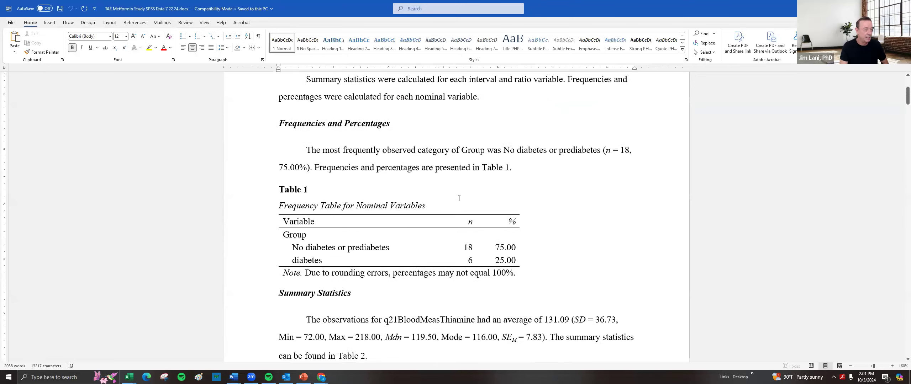
pyautogui.scroll(-3, 461, 200)
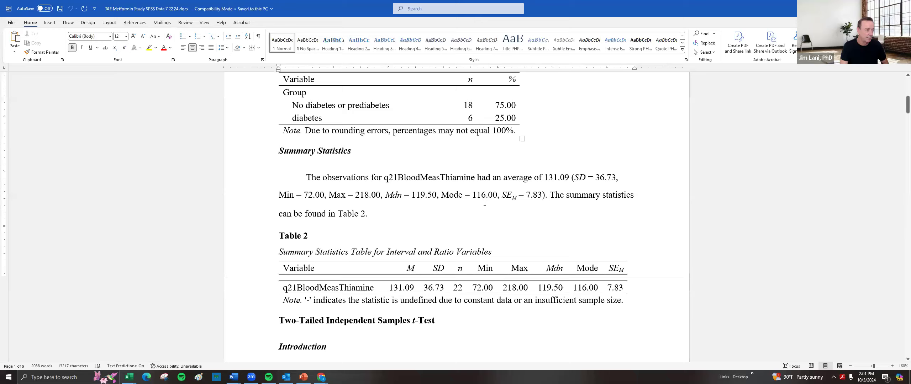
pyautogui.scroll(6, 439, 223)
pyautogui.scroll(-11, 439, 223)
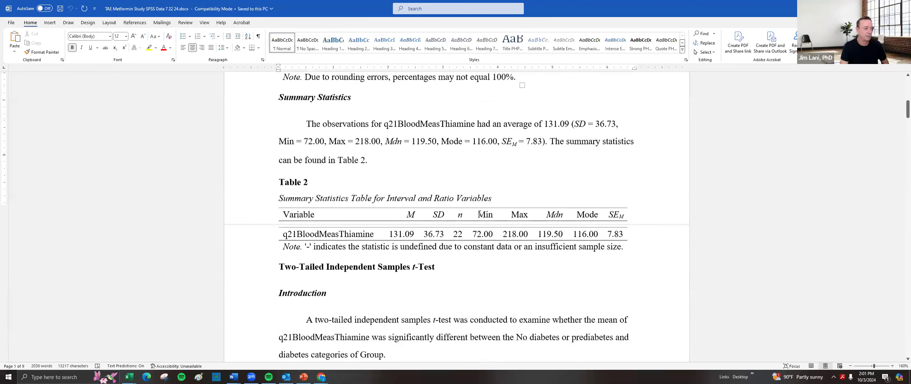
pyautogui.scroll(-11, 474, 200)
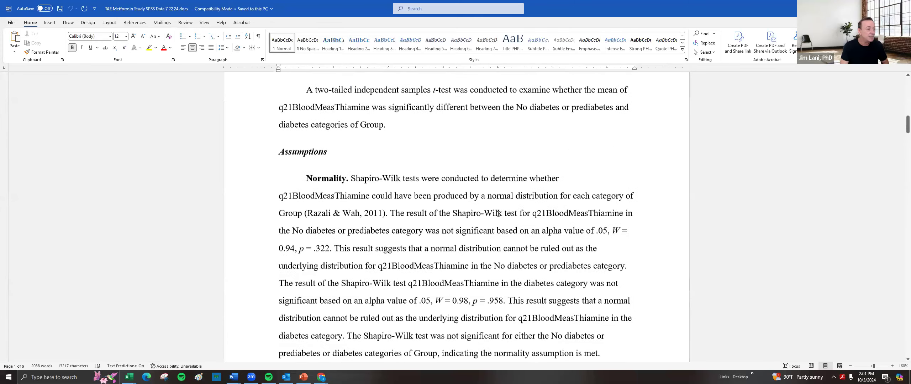
pyautogui.scroll(-20, 494, 223)
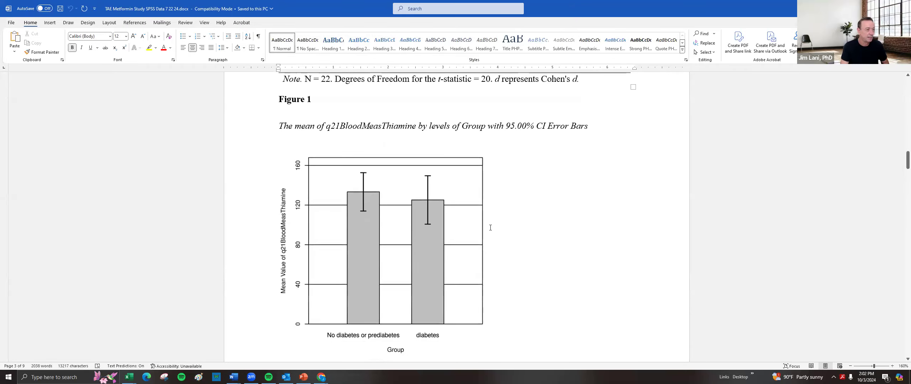
pyautogui.scroll(-20, 495, 224)
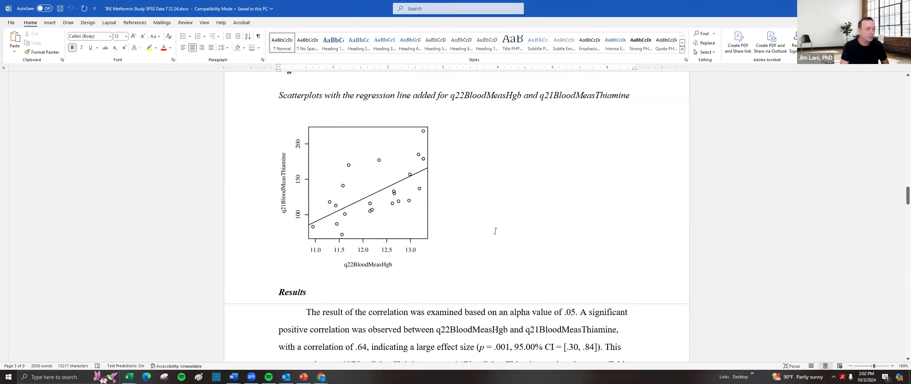
pyautogui.scroll(-6, 500, 221)
pyautogui.scroll(-1, 488, 214)
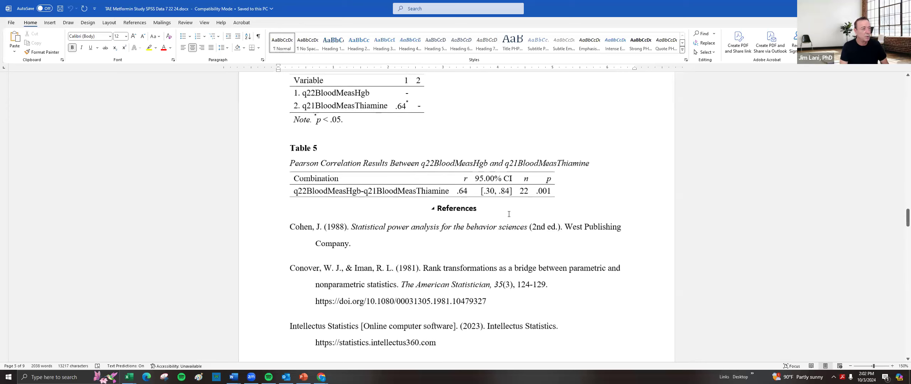
# Step: Examine the exported document's references, its glossaries of statistical terms and the start of the raw output
pyautogui.scroll(-1, 486, 211)
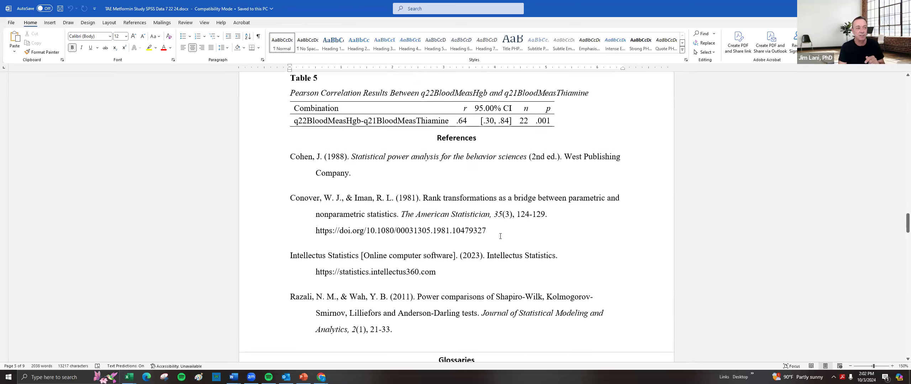
pyautogui.scroll(-5, 513, 273)
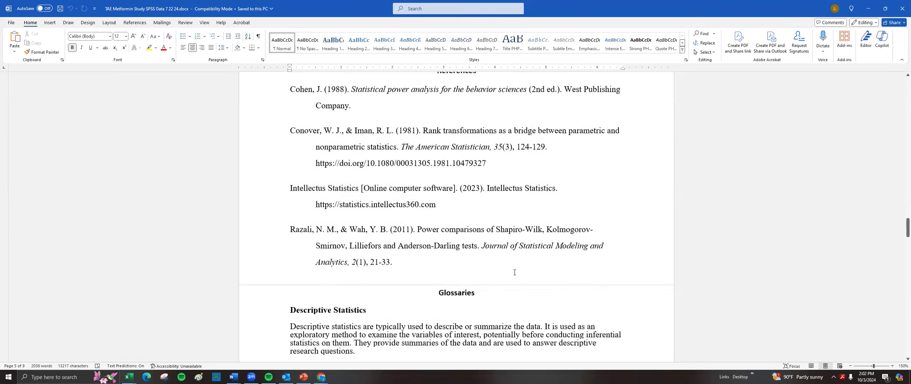
pyautogui.scroll(-7, 517, 269)
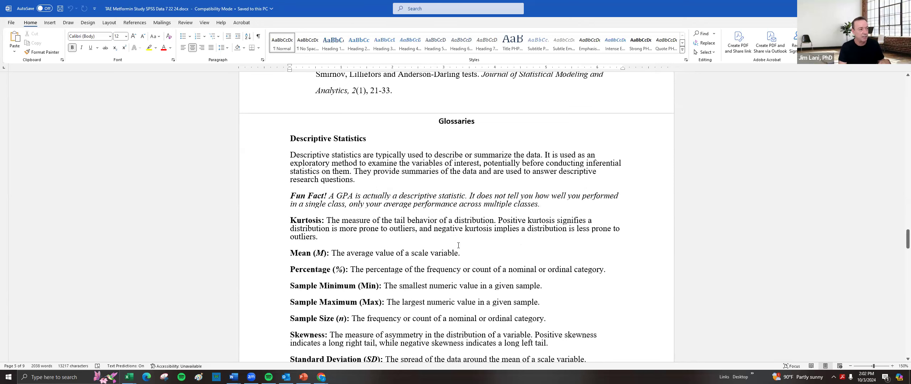
pyautogui.scroll(-8, 458, 245)
pyautogui.scroll(-15, 441, 214)
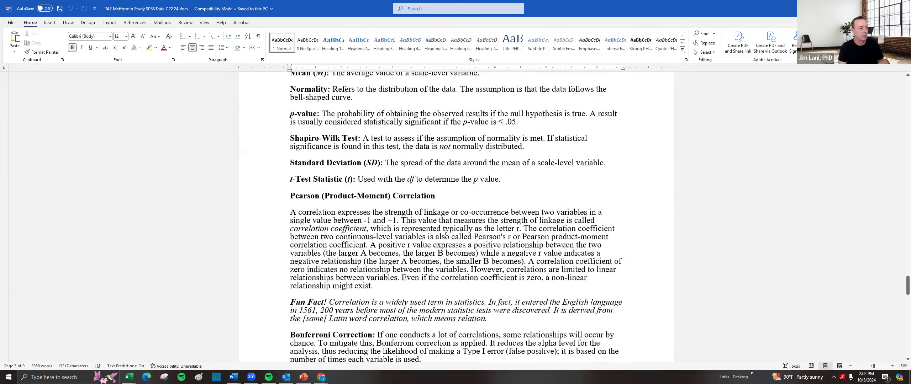
pyautogui.scroll(-3, 446, 233)
pyautogui.scroll(-5, 462, 248)
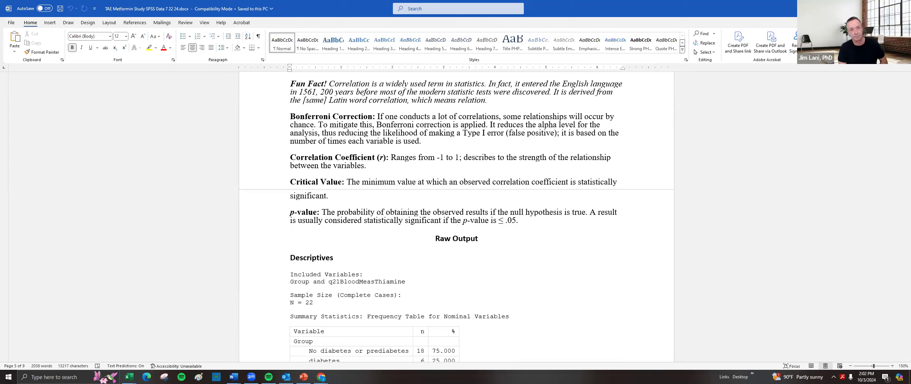
# Step: Switch to the browser and open the Intellectus Statistics website's Discovering Statistics course page in a new tab
pyautogui.hotkey('alt', 'Tab')
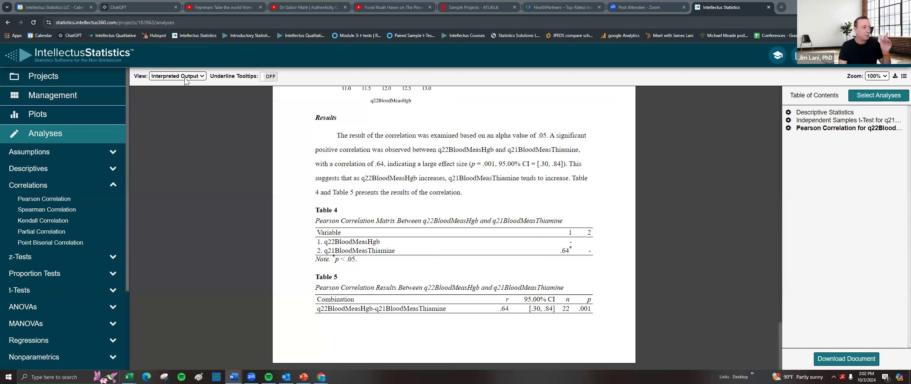
pyautogui.click(785, 9)
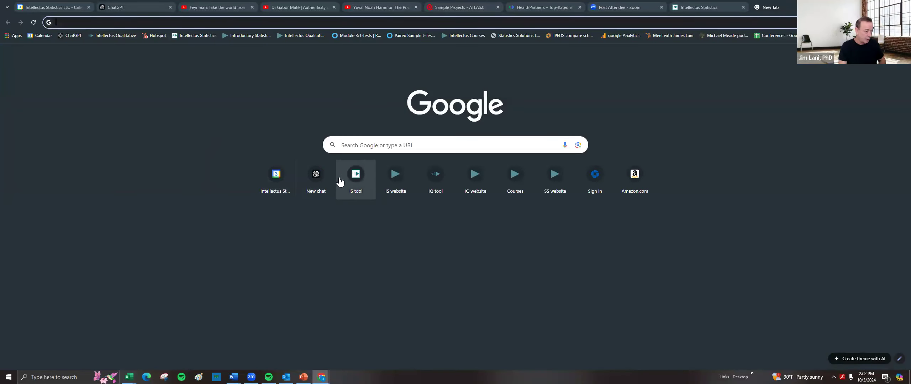
pyautogui.click(394, 181)
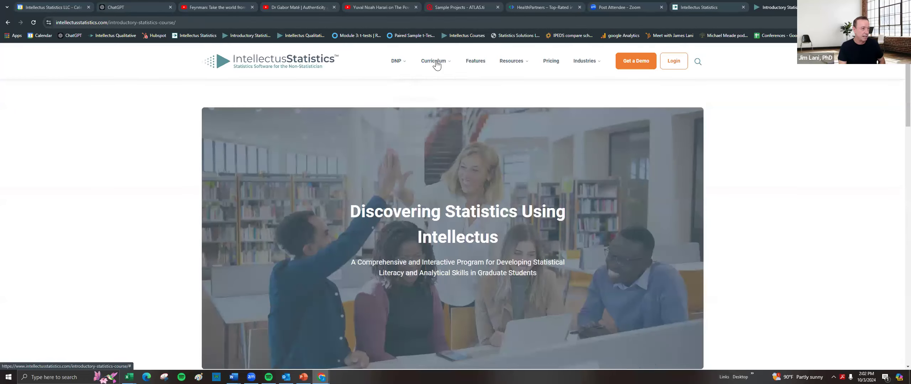
pyautogui.moveTo(434, 62)
pyautogui.click(436, 94)
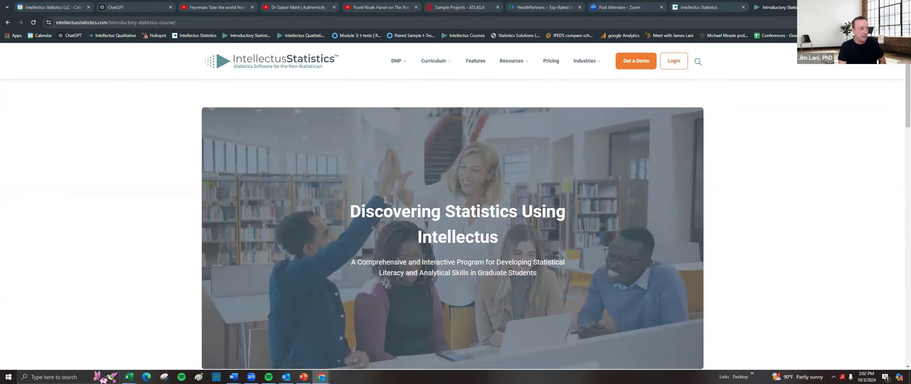
# Step: Review the course page's features and lesson list, expanding the MANOVAs lessons description
pyautogui.scroll(-12, 409, 170)
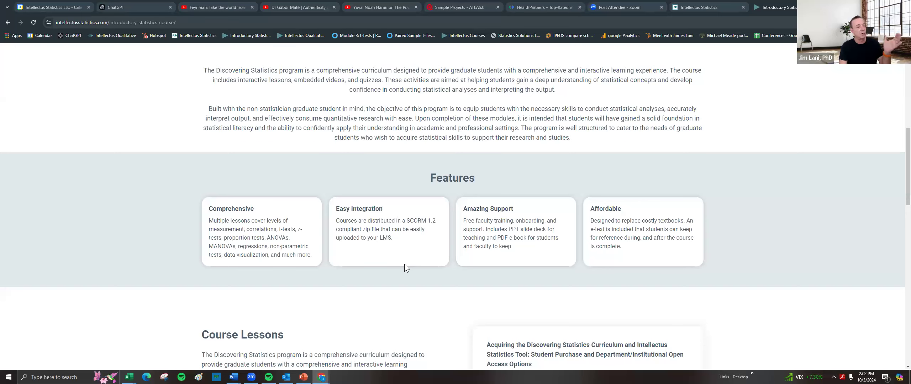
pyautogui.scroll(-8, 373, 302)
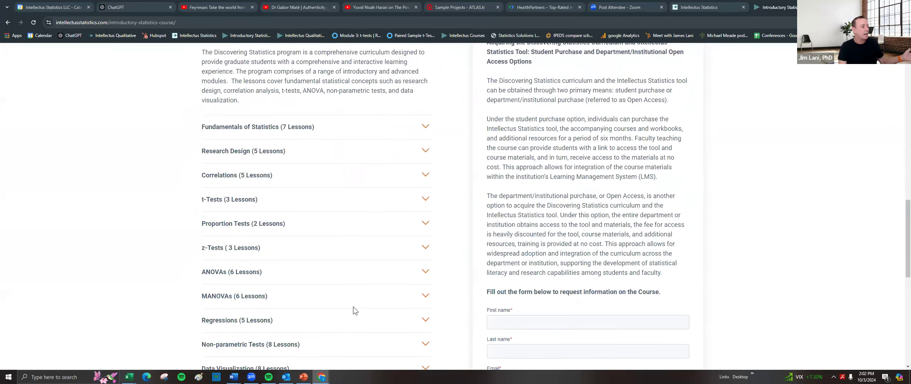
pyautogui.scroll(-2, 353, 310)
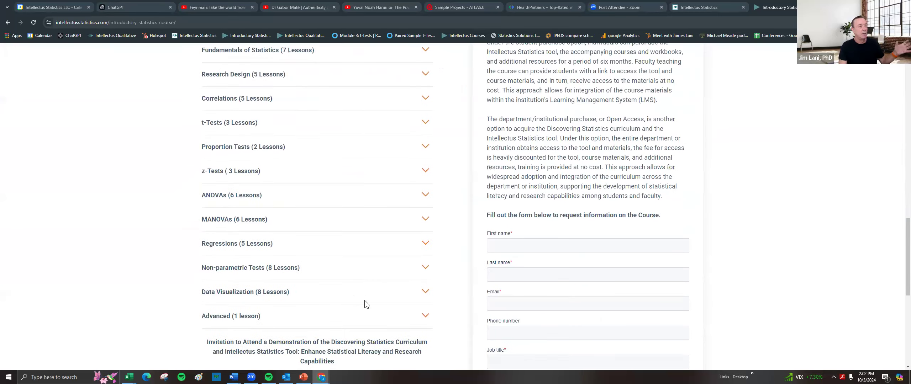
pyautogui.click(428, 220)
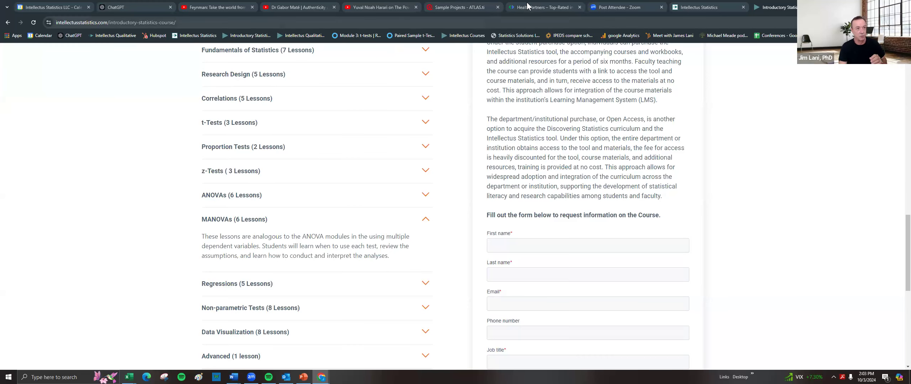
# Step: Open the Intellectus Qualitative website in a new tab and look over its home page
pyautogui.moveTo(706, 12)
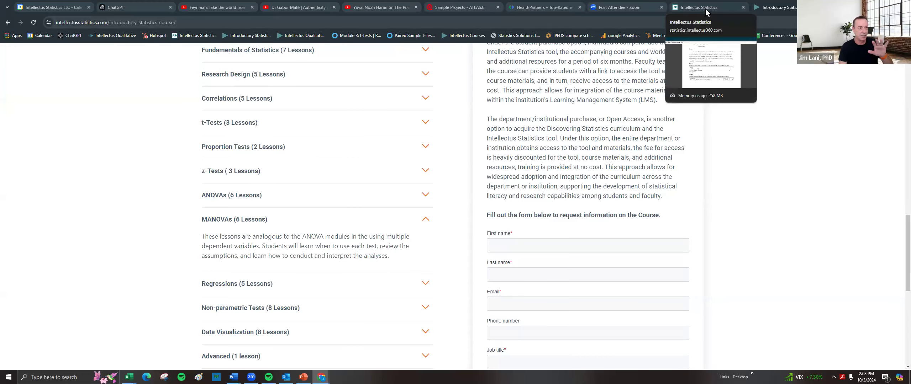
pyautogui.click(708, 10)
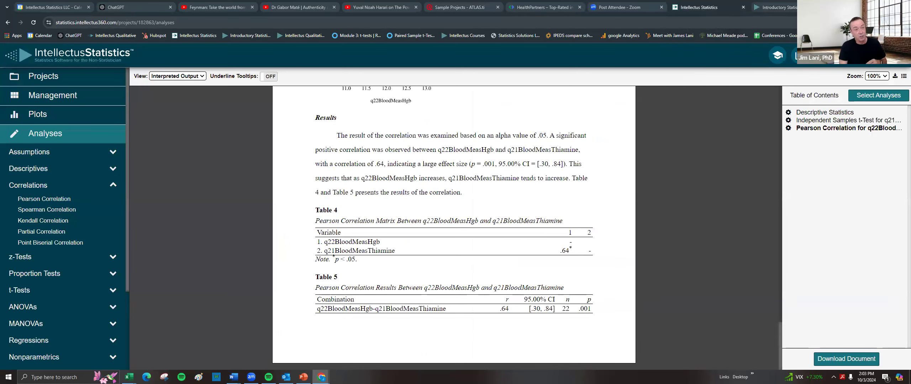
pyautogui.hotkey('ctrl', 't')
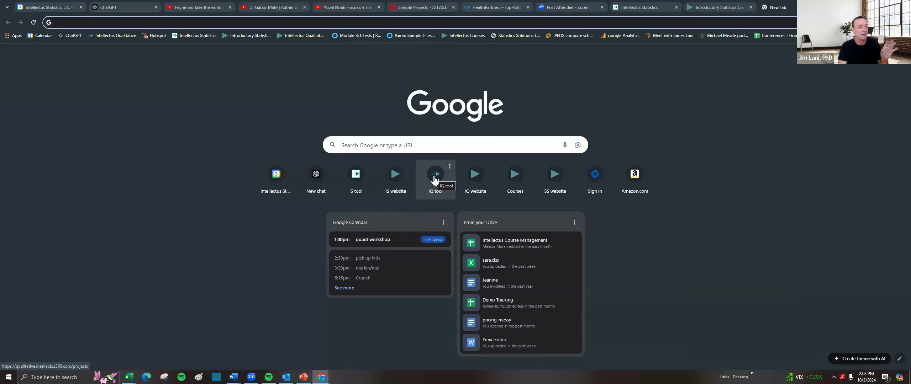
pyautogui.click(480, 184)
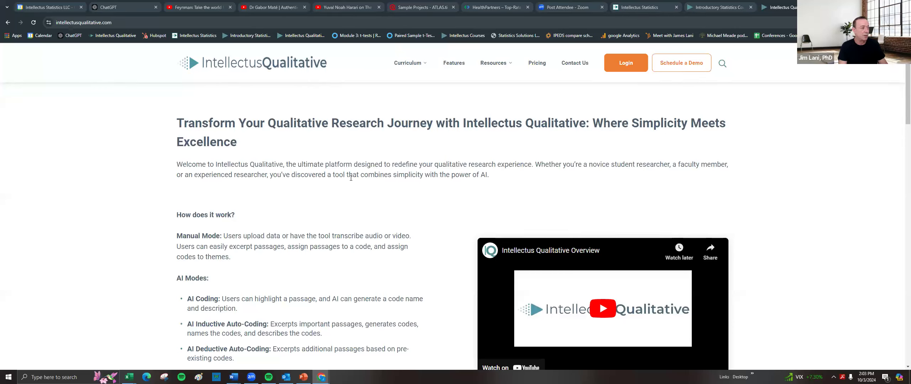
pyautogui.scroll(-3, 565, 157)
pyautogui.scroll(3, 557, 104)
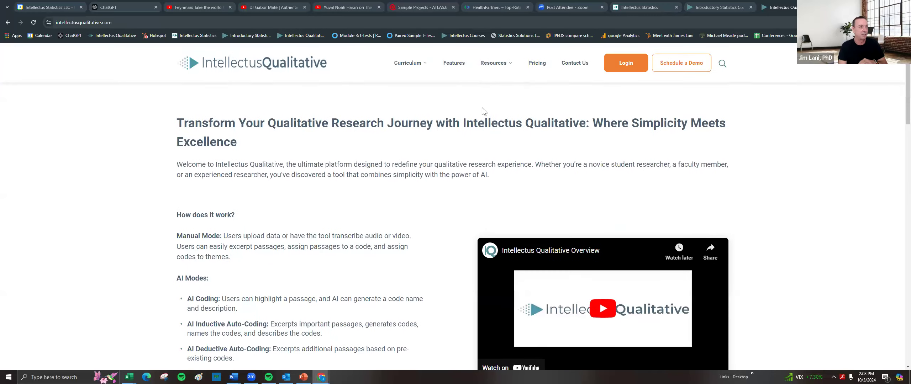
# Step: Close the Zoom post-attendee tab and return to the Intellectus Statistics analyses output
pyautogui.click(601, 7)
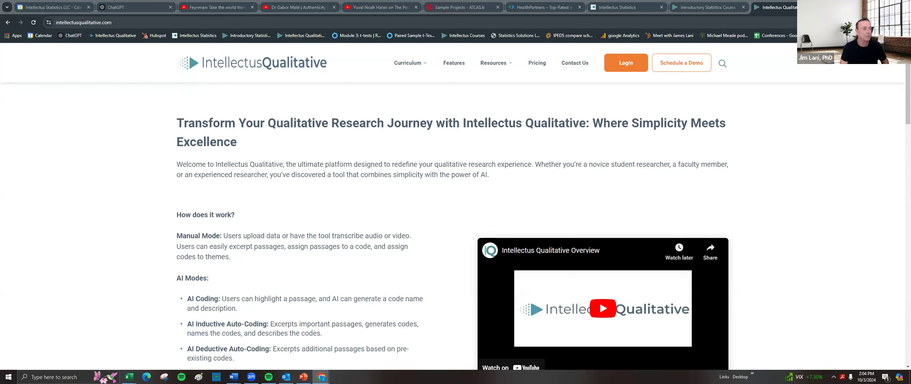
pyautogui.click(619, 8)
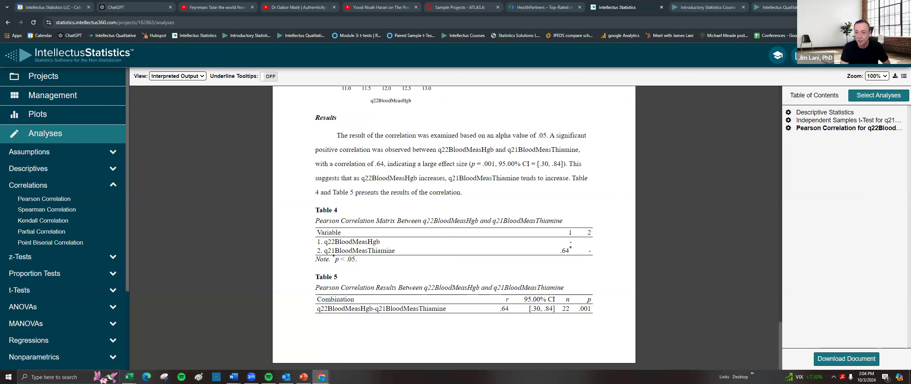
# Step: Switch to PowerPoint, start the slide show from the Login to Intellectus slide and swap the presenter view with the slide show
pyautogui.hotkey('alt', 'Tab')
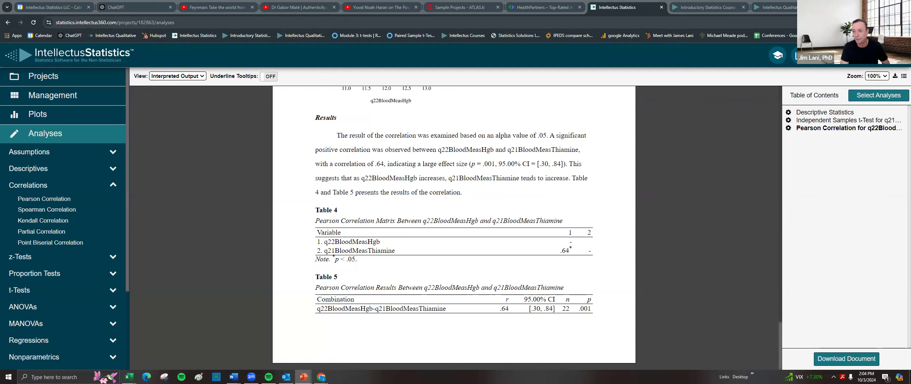
pyautogui.hotkey('shift', 'F5')
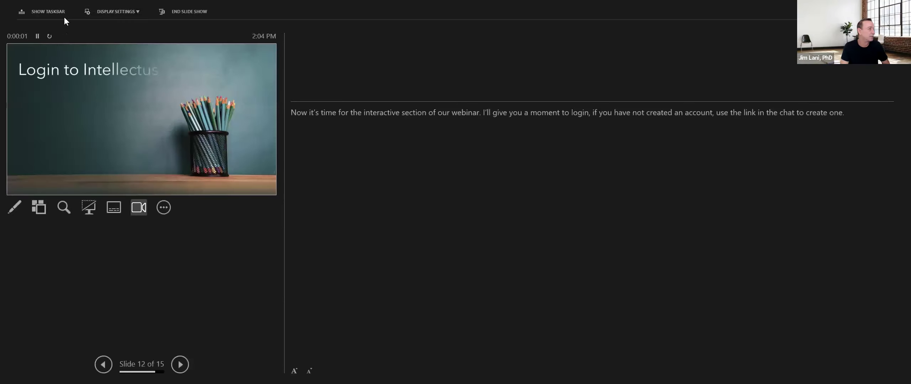
pyautogui.click(112, 11)
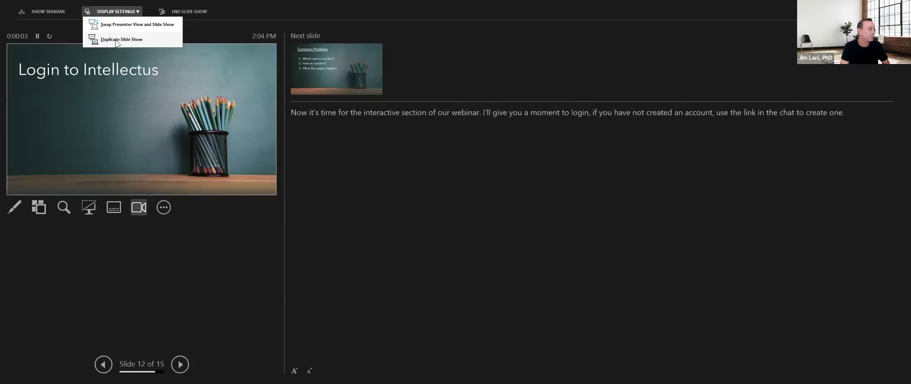
pyautogui.click(122, 25)
# Step: Advance through the remaining slides of the presentation and exit the slide show at its end
pyautogui.click(693, 250)
pyautogui.click(680, 256)
pyautogui.click(667, 262)
pyautogui.click(659, 267)
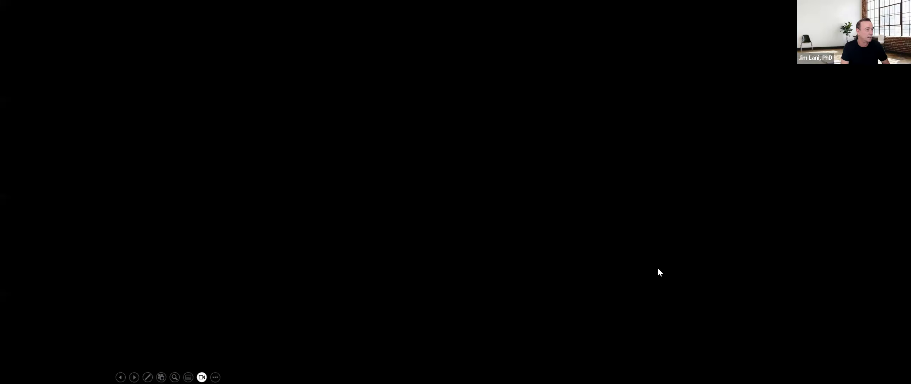
pyautogui.click(657, 271)
pyautogui.scroll(1, 656, 270)
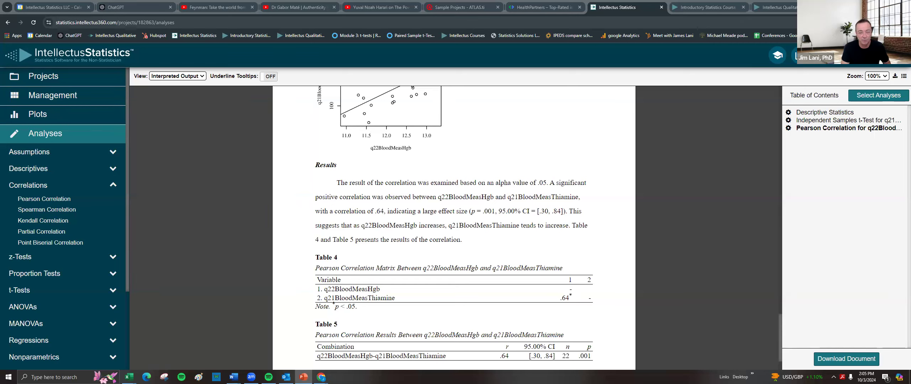
pyautogui.scroll(-1, 563, 215)
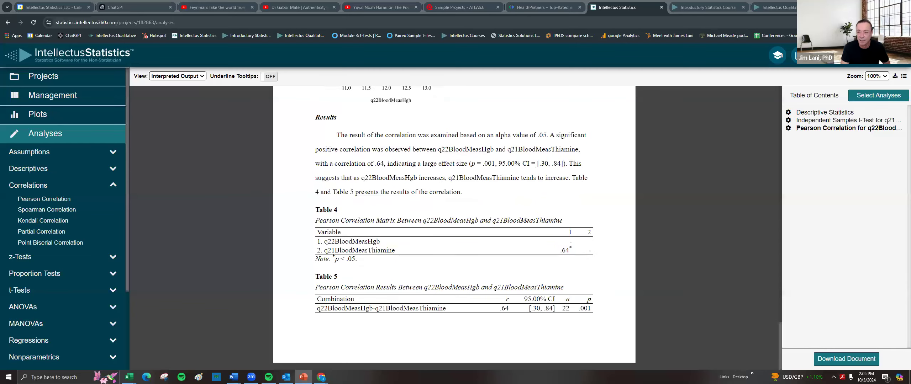